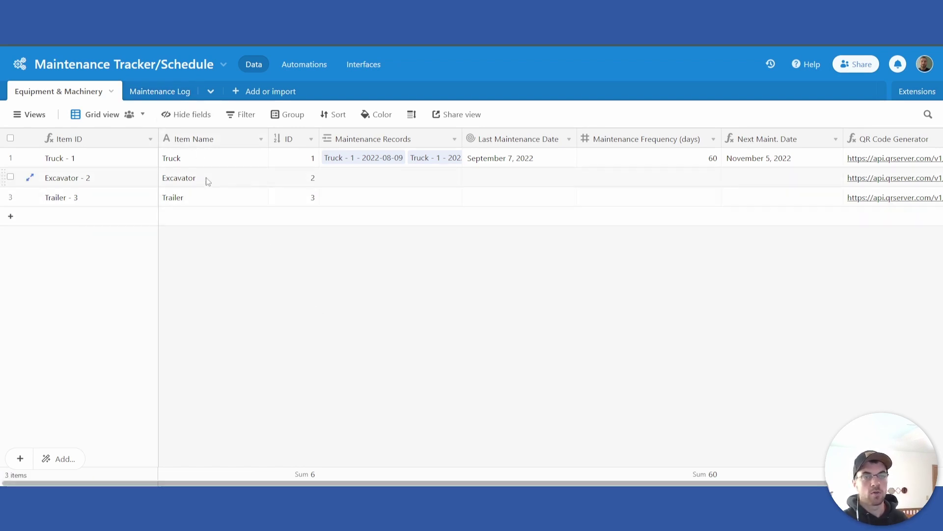
Switch to the Maintenance Log table showing the two Truck - 1 oil change records
click(164, 95)
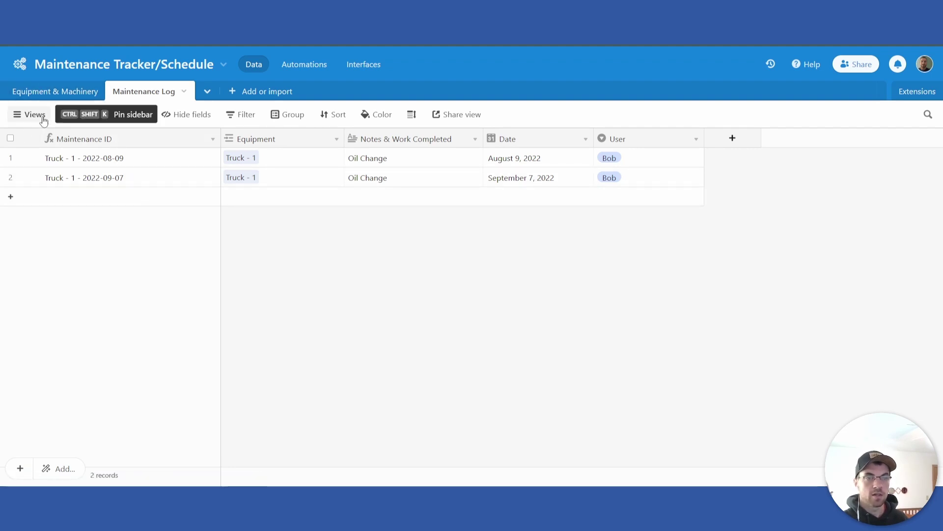
mouse_move(19, 117)
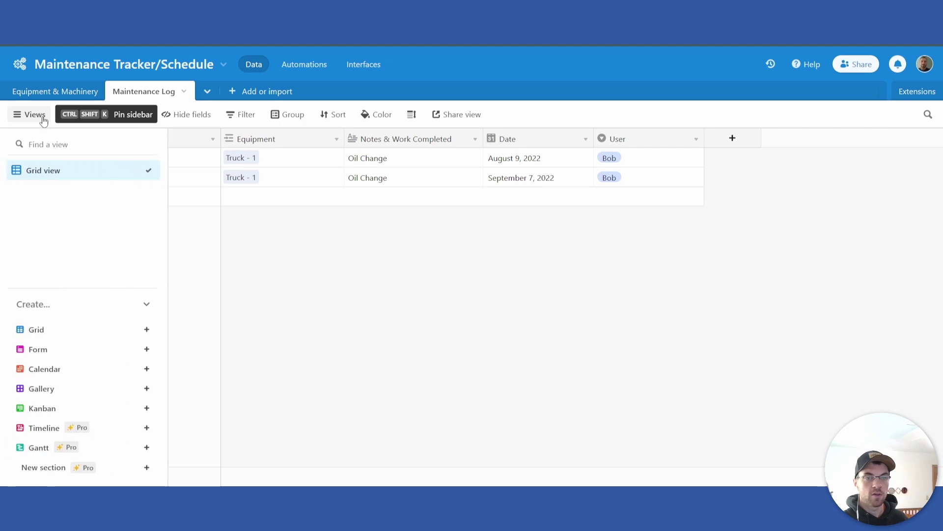
Create a form view named Form for Maintenance Log and show its private share link
click(55, 356)
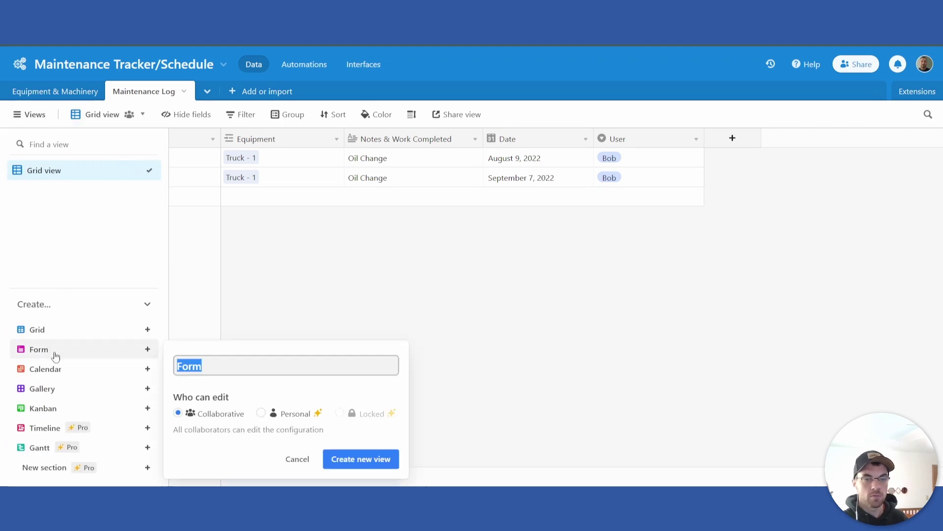
click(359, 462)
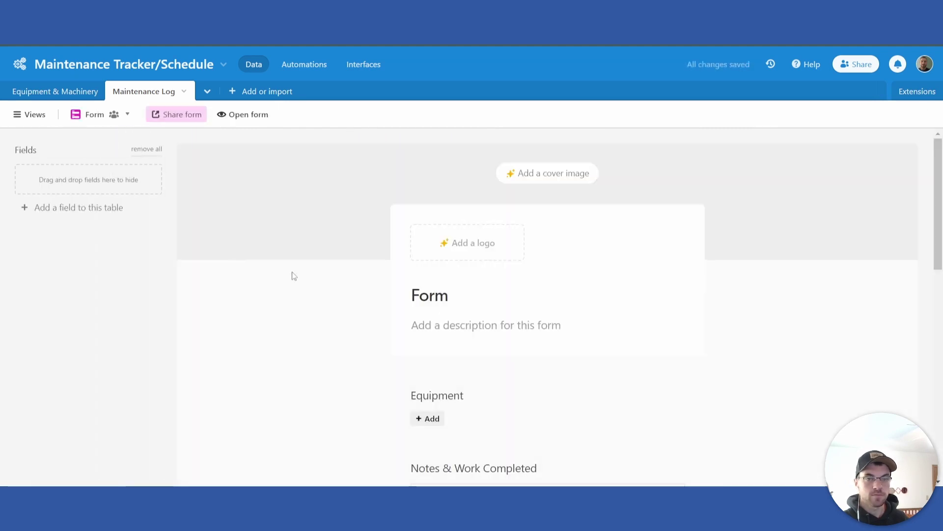
scroll(269, 247, down, 8)
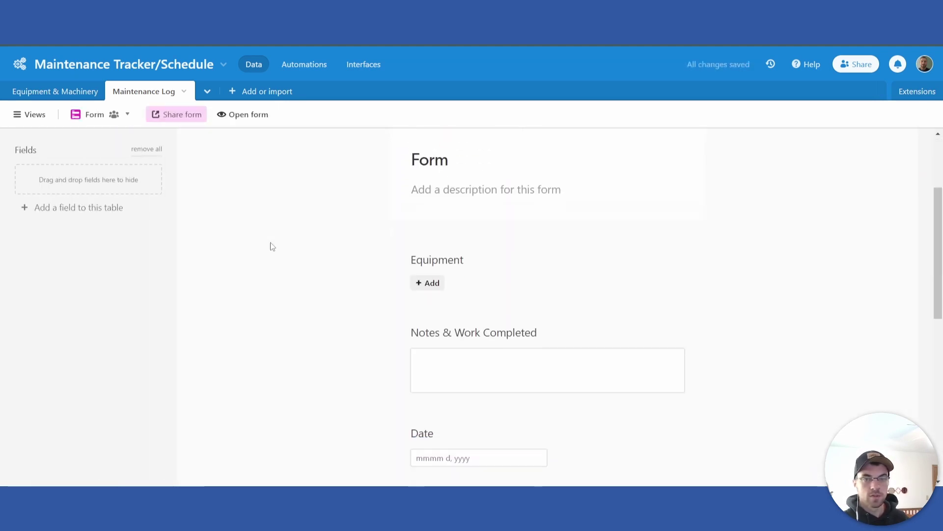
scroll(269, 247, up, 5)
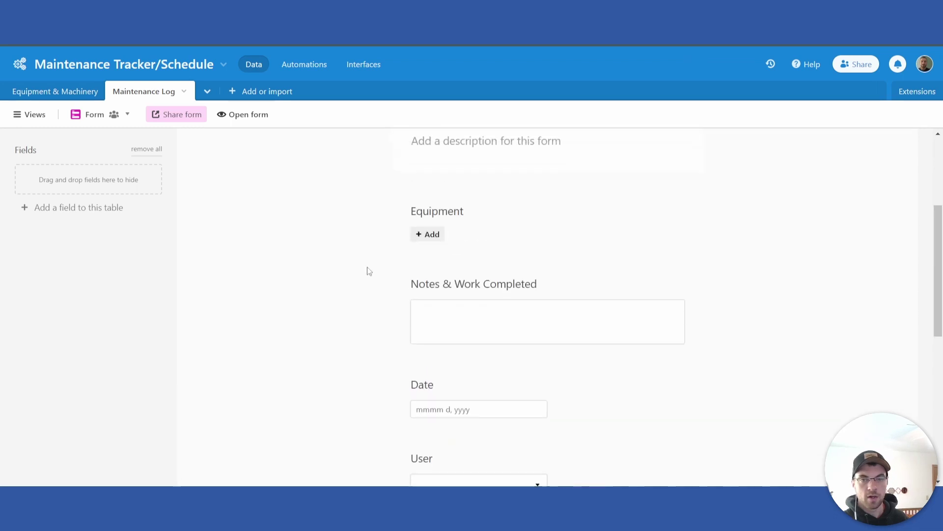
scroll(322, 276, up, 2)
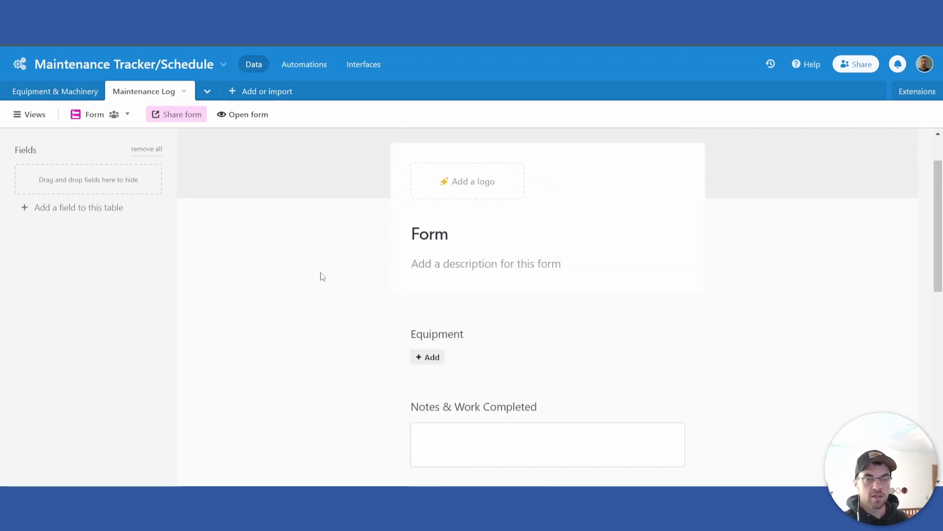
click(172, 116)
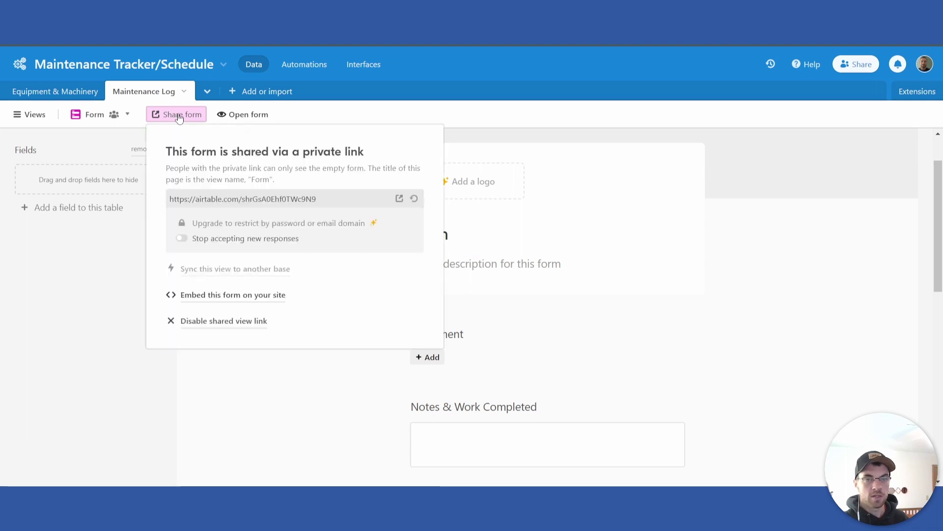
Preview the shared Maintenance Log form as a standalone respondent page
click(399, 199)
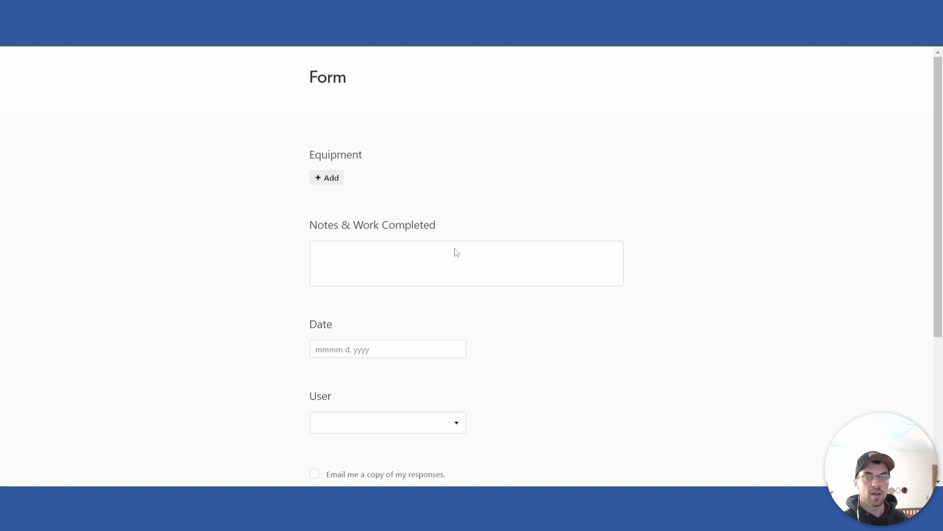
scroll(559, 344, down, 2)
scroll(559, 343, up, 2)
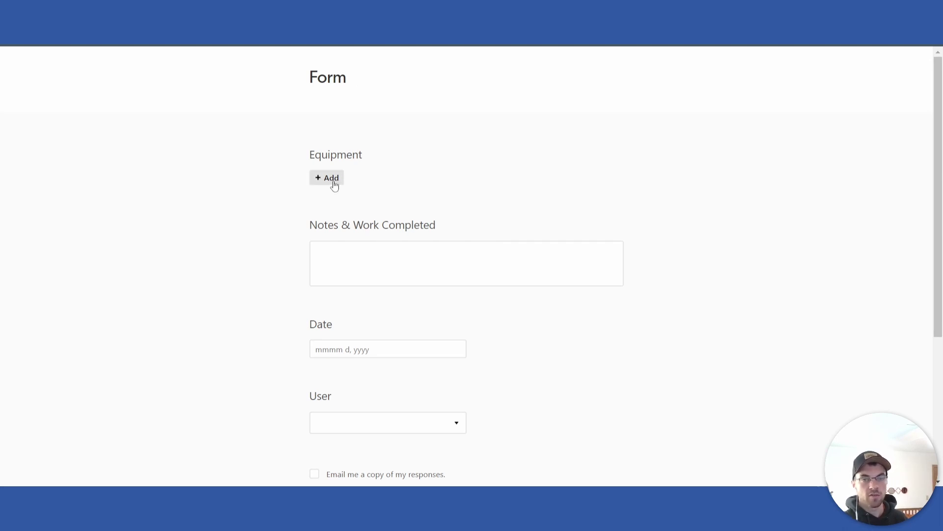
click(331, 180)
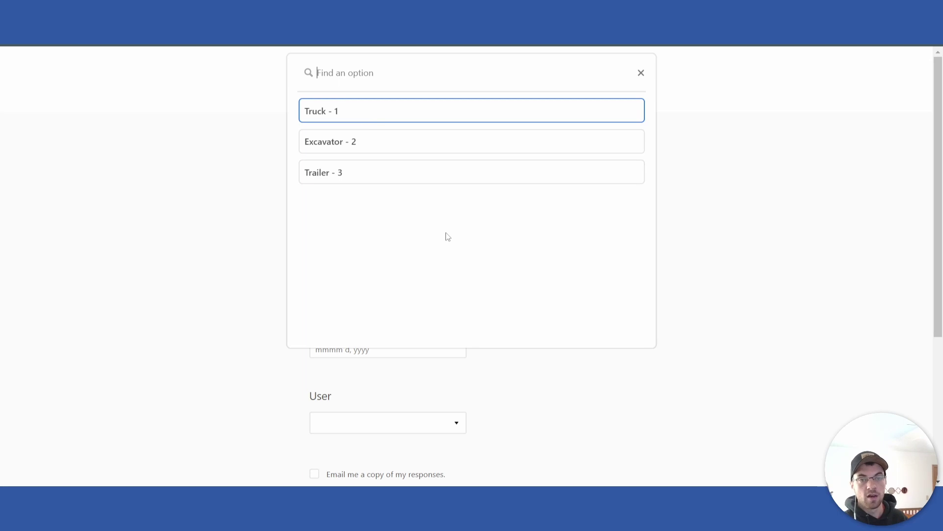
click(248, 225)
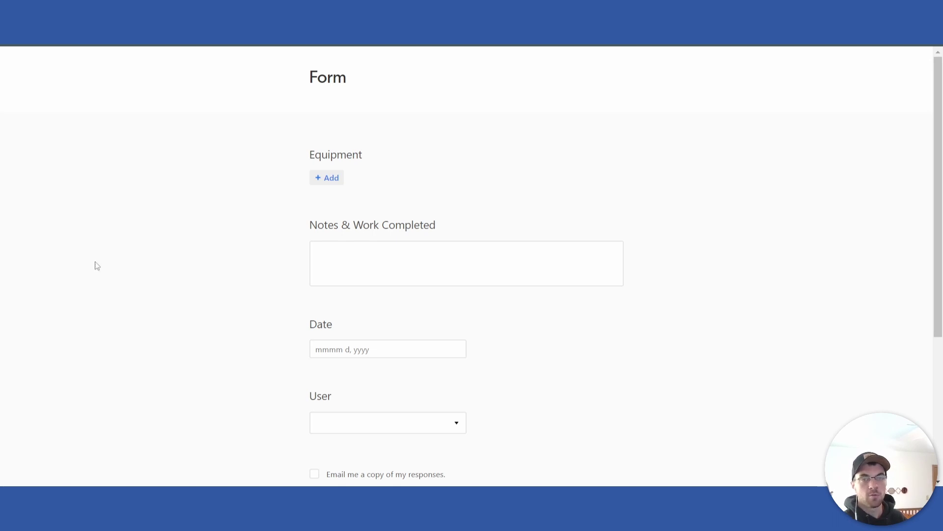
click(327, 178)
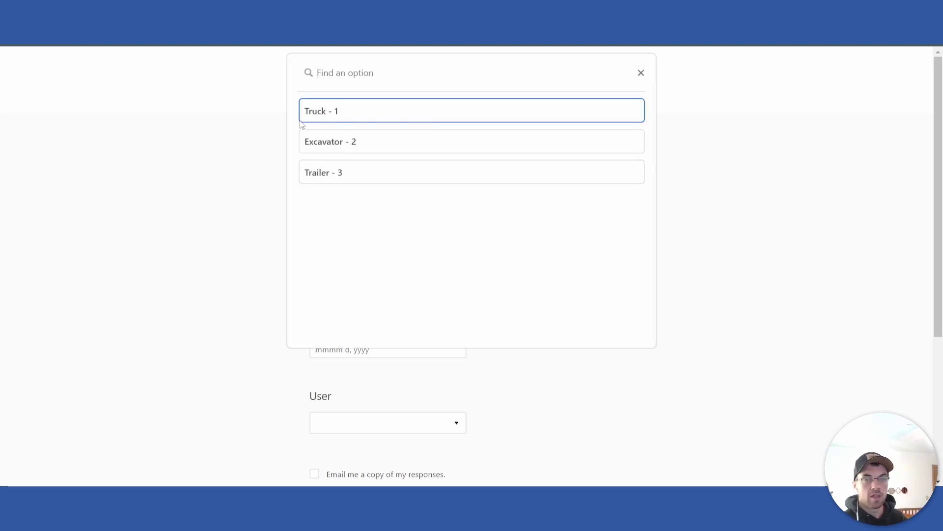
click(221, 310)
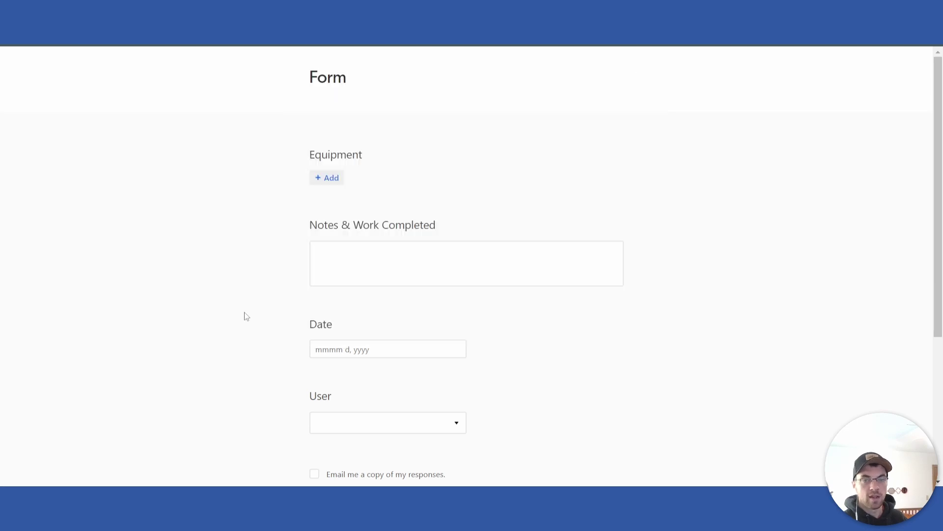
click(324, 179)
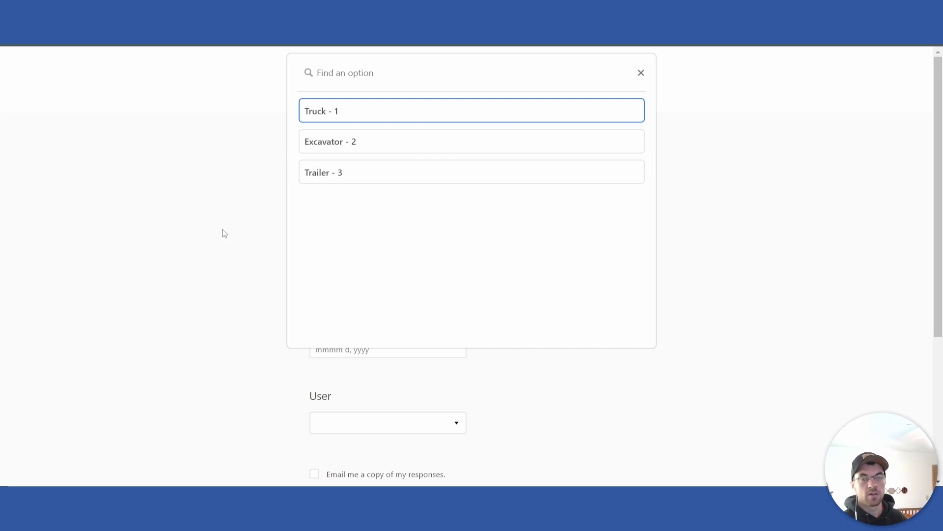
click(215, 377)
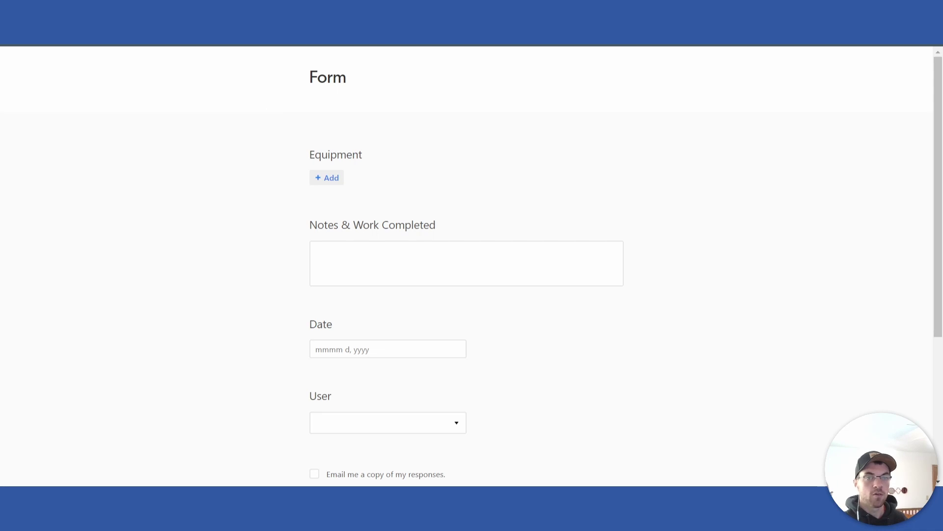
Close the form tab, return to Equipment & Machinery, and begin a new field after QR Code Generator
key(ctrl+w)
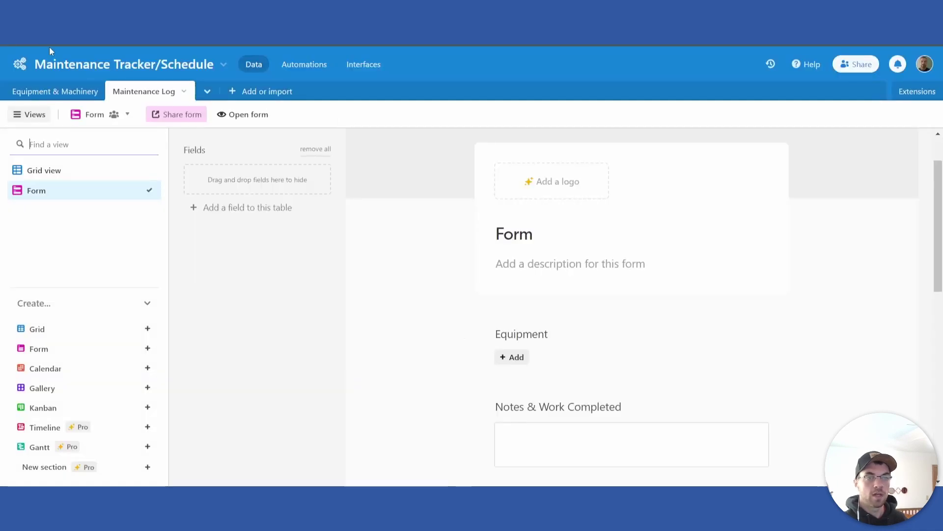
click(36, 95)
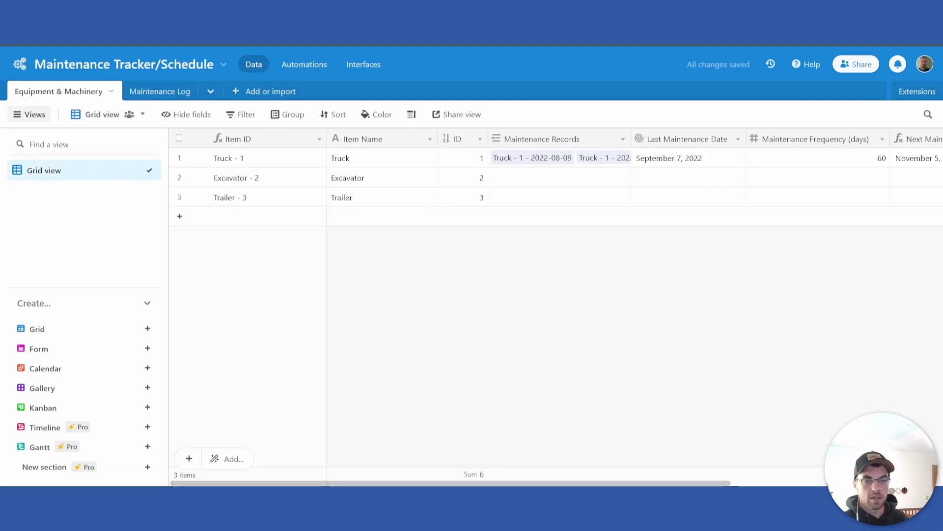
scroll(364, 408, right, 5)
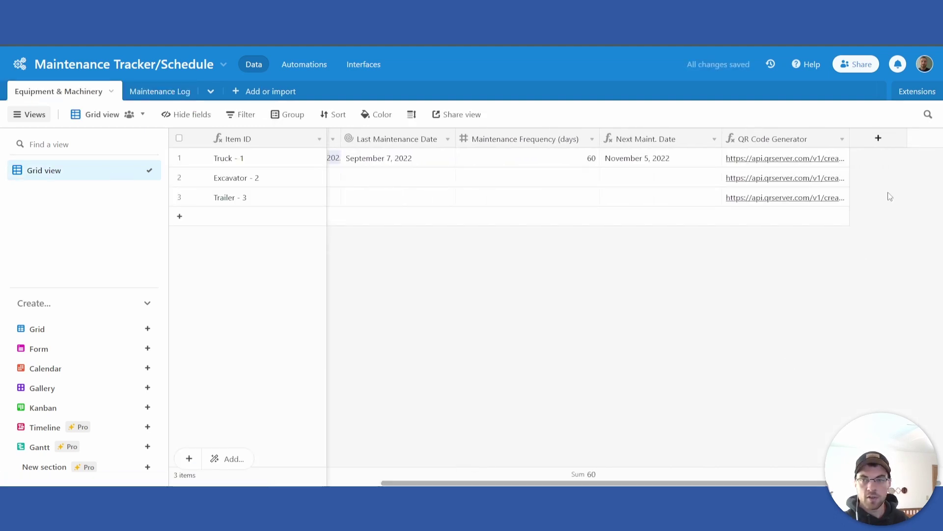
click(877, 139)
click(611, 252)
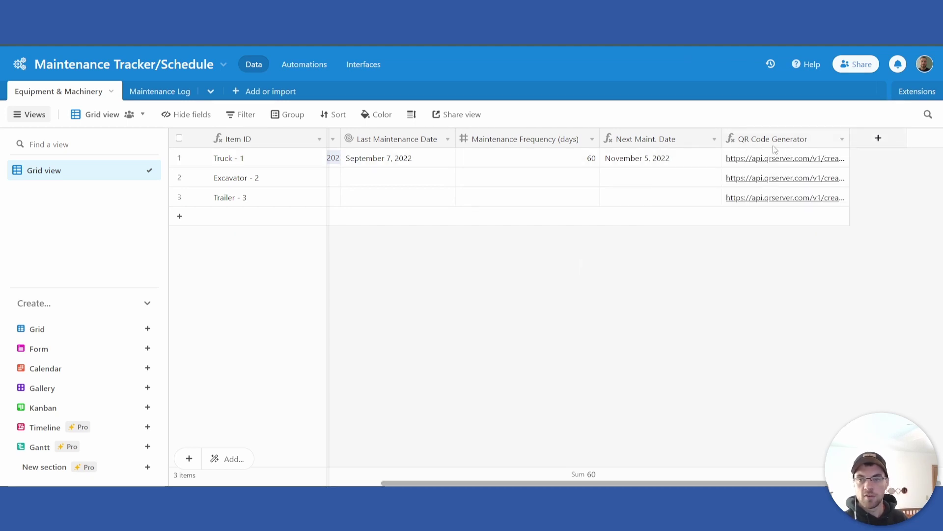
click(878, 139)
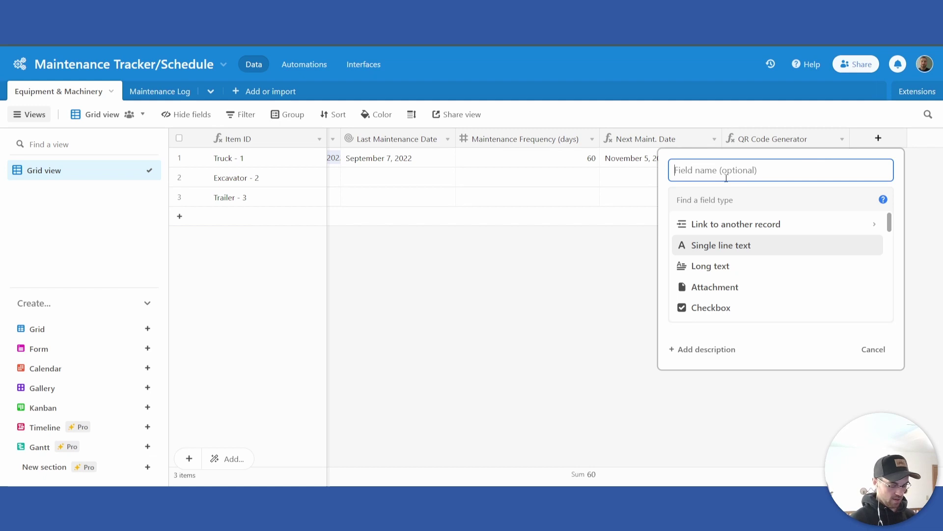
Create a recordID formula field using RECORD_ID(), then select Truck - 1's record ID
text(re)
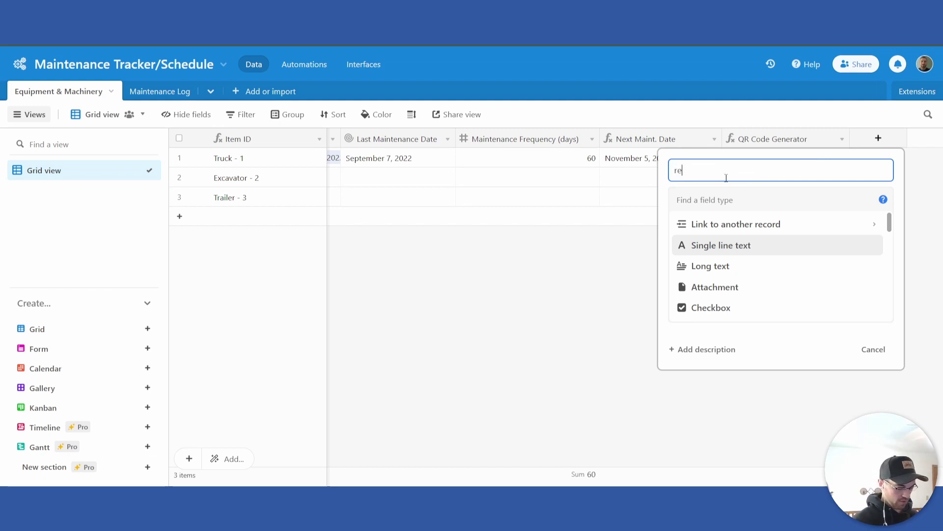
text(cordID)
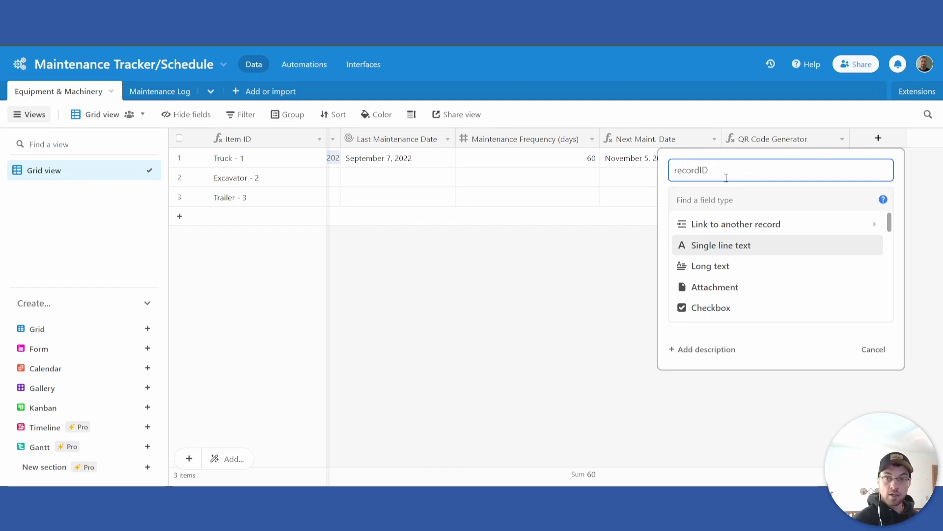
click(710, 200)
text(for)
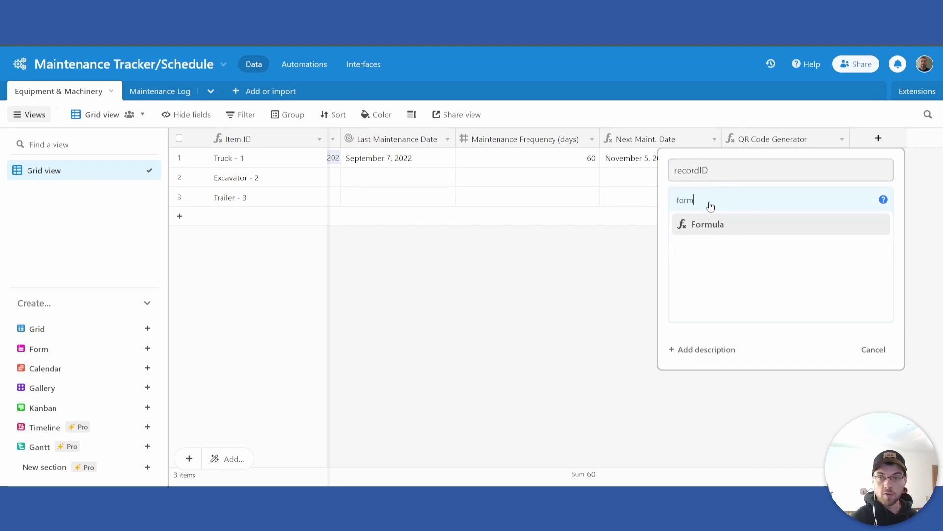
text(m)
key(Return)
click(714, 285)
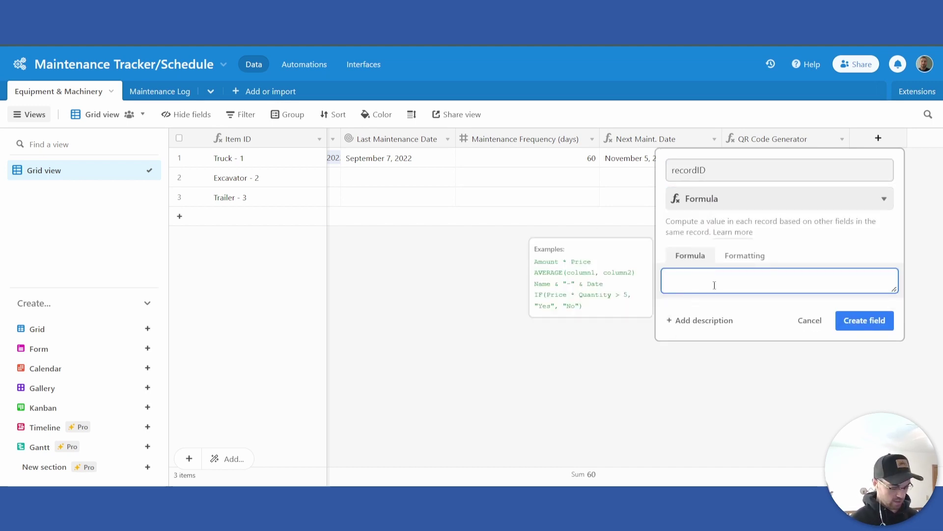
text(reco)
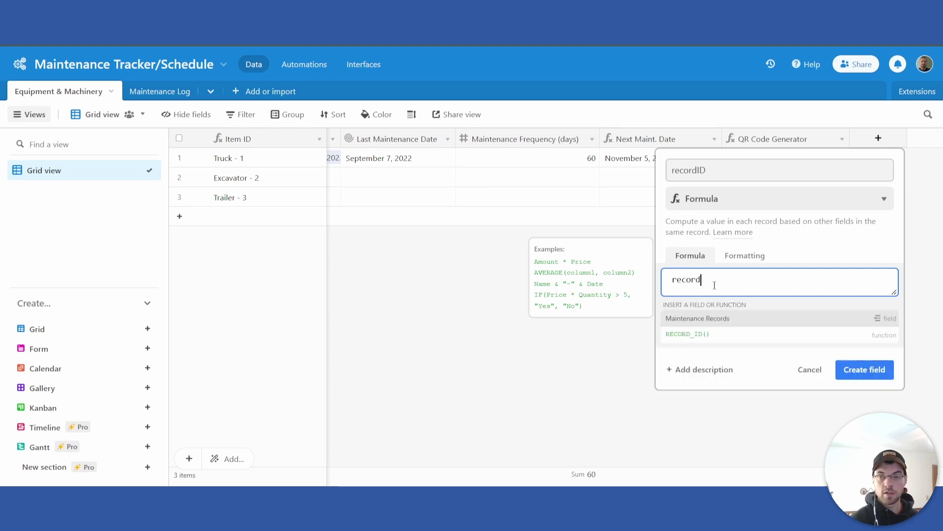
text(rd)
key(Down)
key(Return)
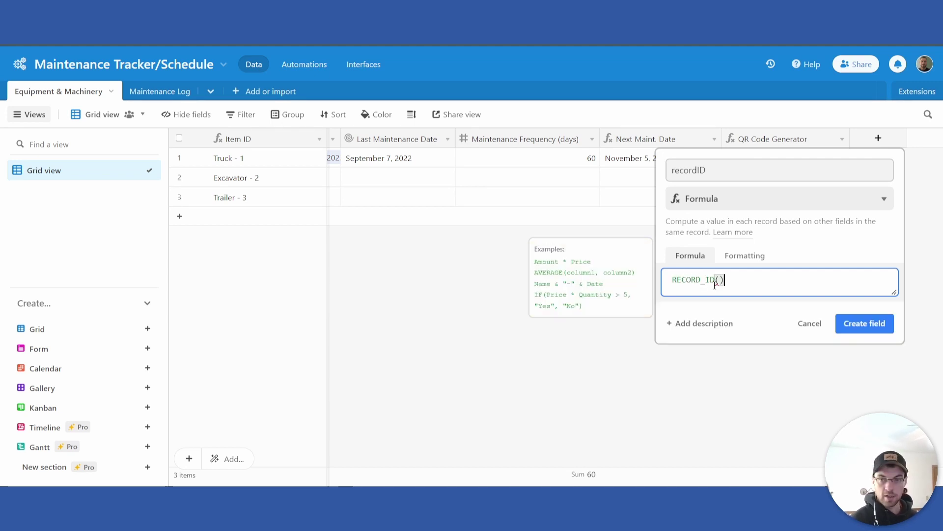
click(864, 323)
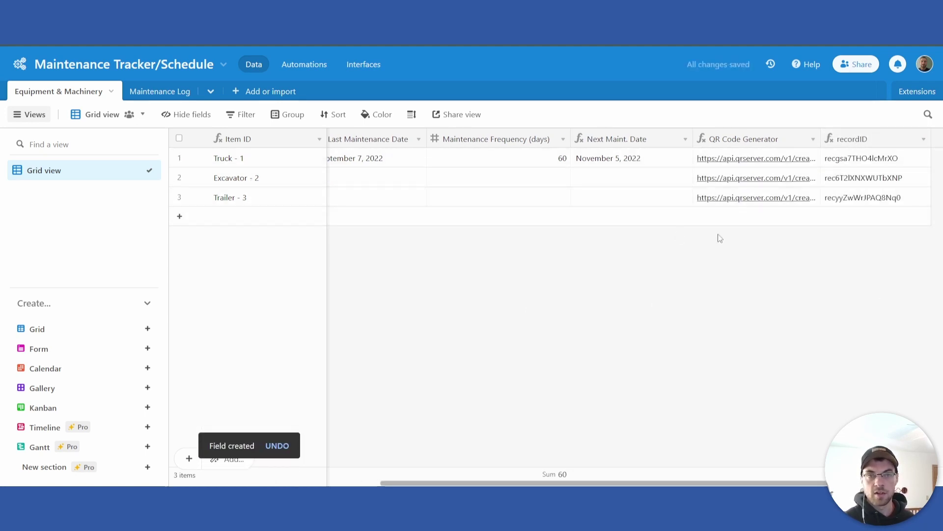
click(865, 160)
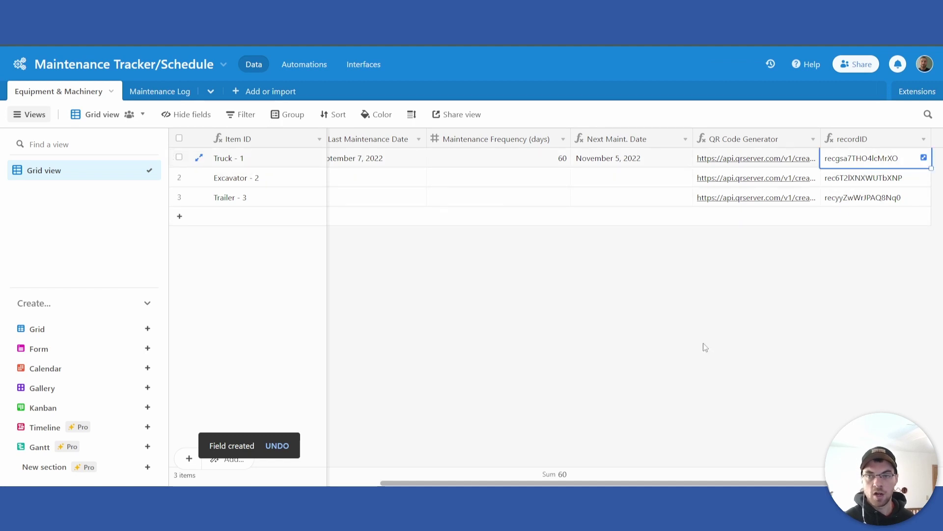
key(ctrl+c)
key(ctrl+Tab)
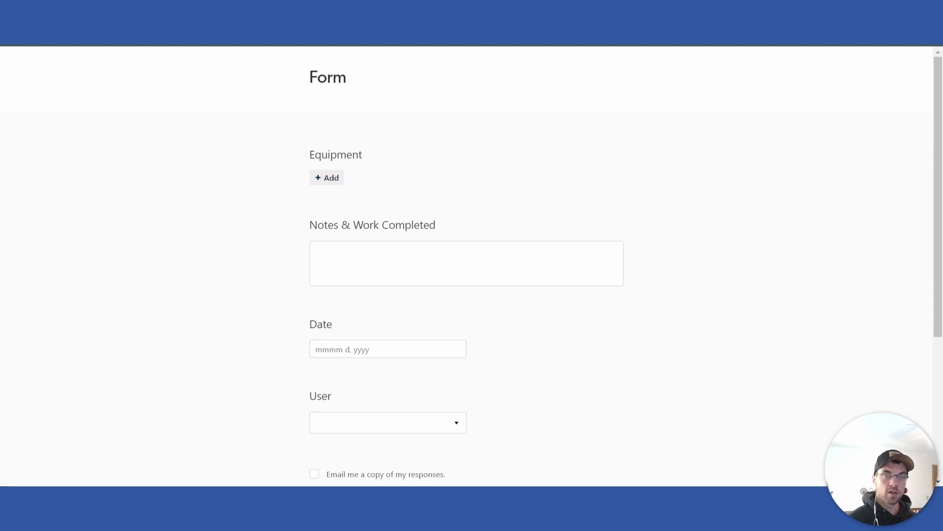
text(?)
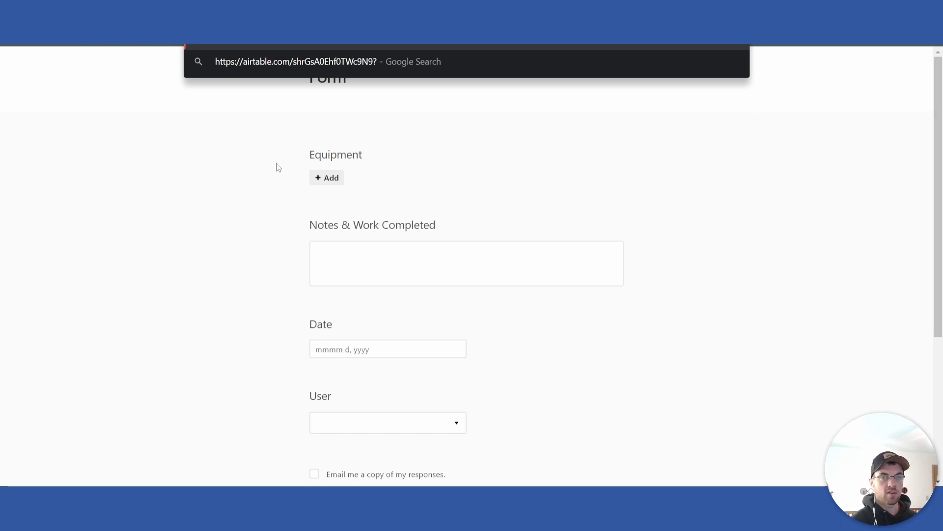
text(prefill_)
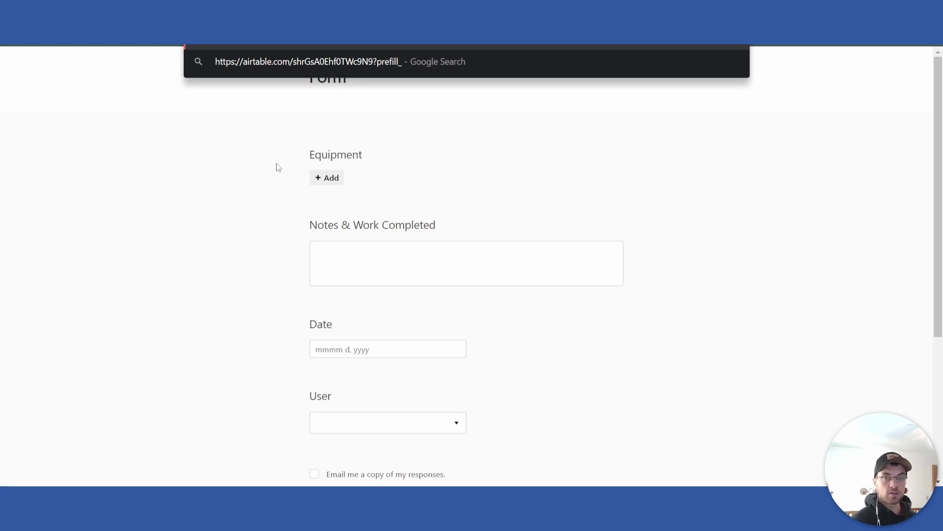
text(Equi)
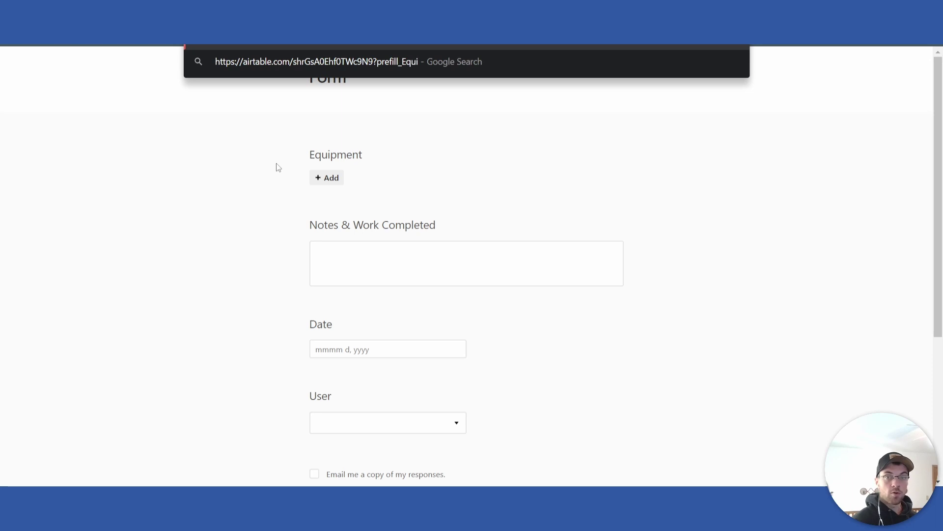
text(pment=)
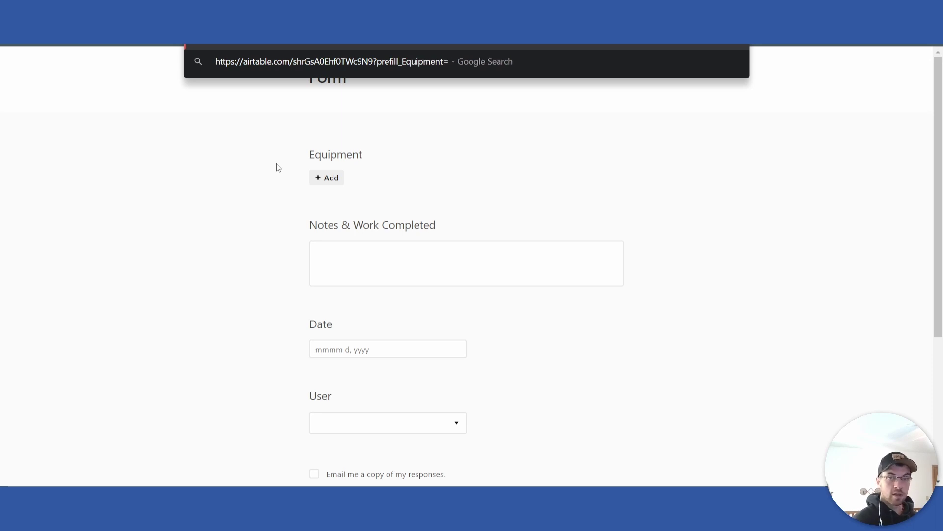
key(ctrl+v)
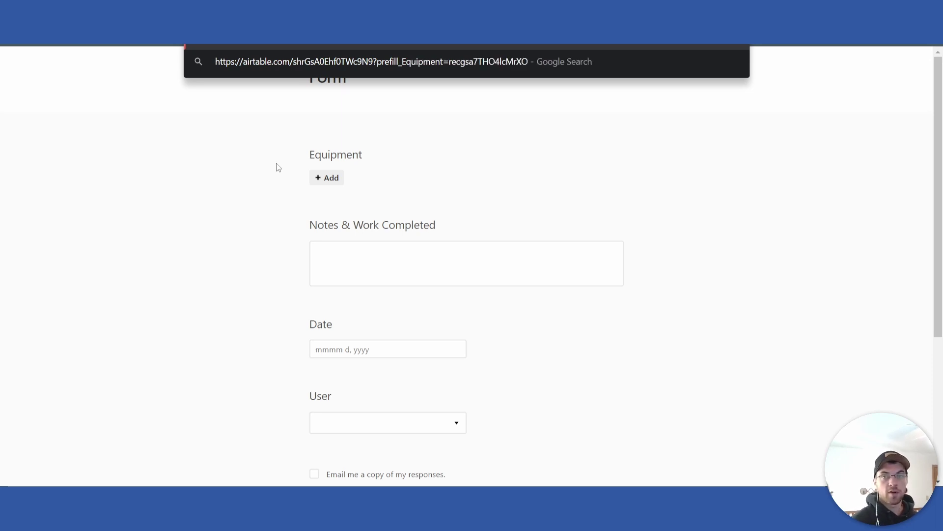
key(Return)
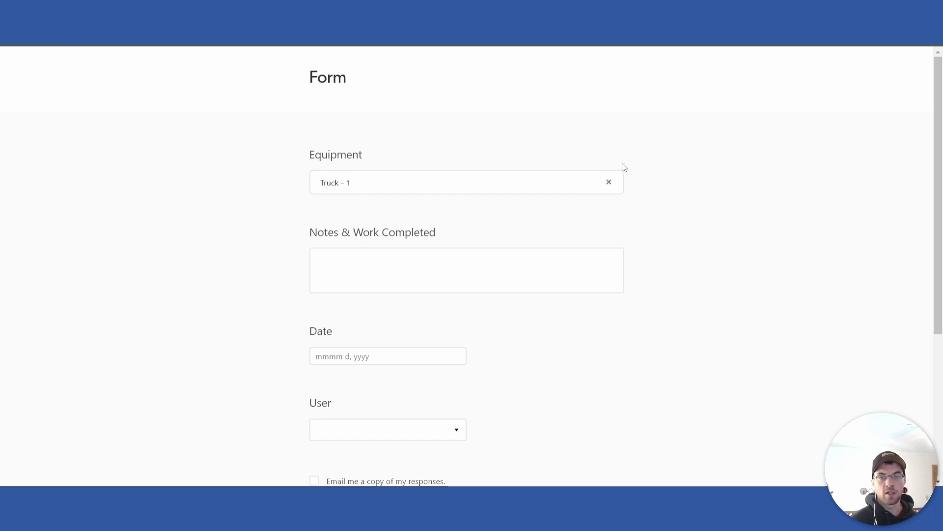
scroll(634, 351, down, 3)
scroll(333, 219, up, 3)
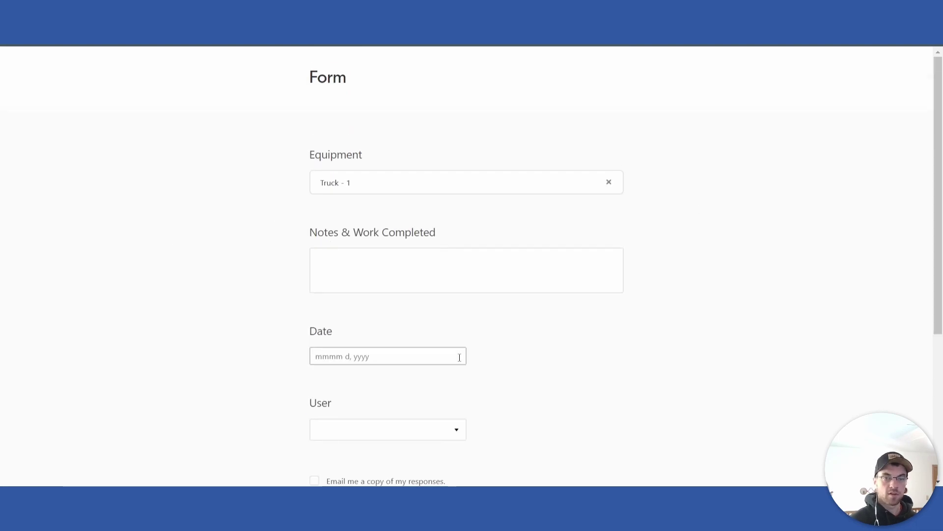
scroll(477, 316, down, 3)
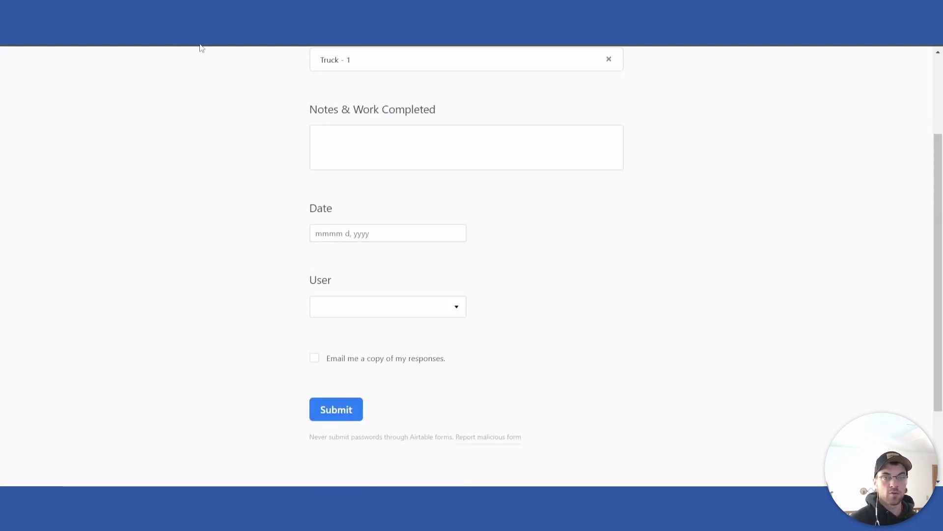
scroll(233, 148, up, 3)
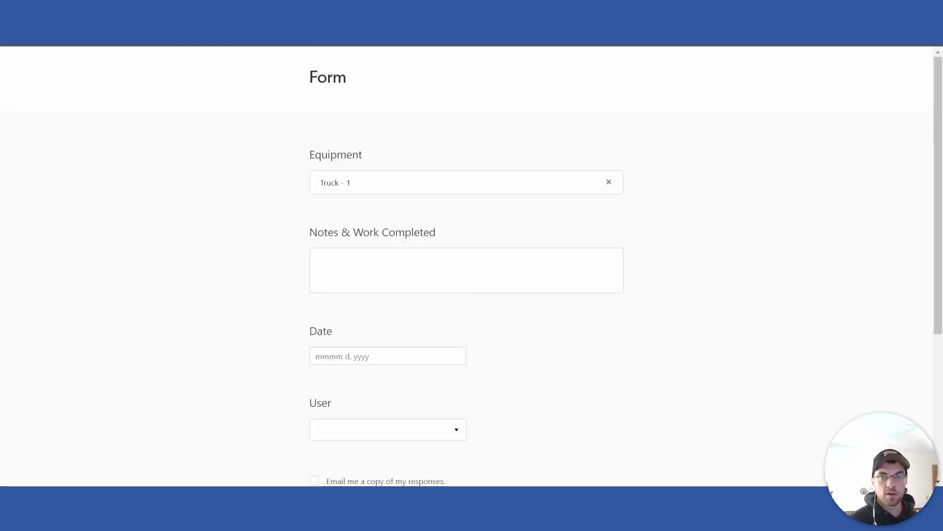
key(ctrl+v)
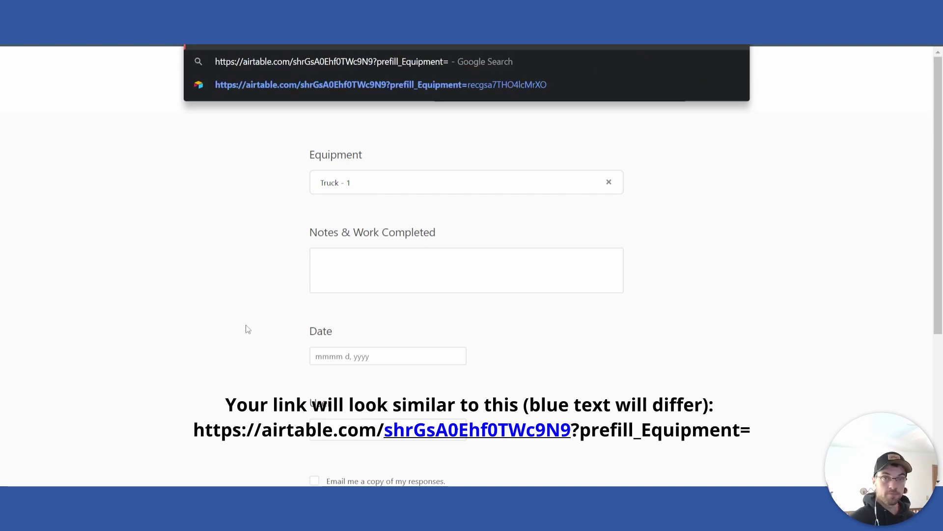
key(Escape)
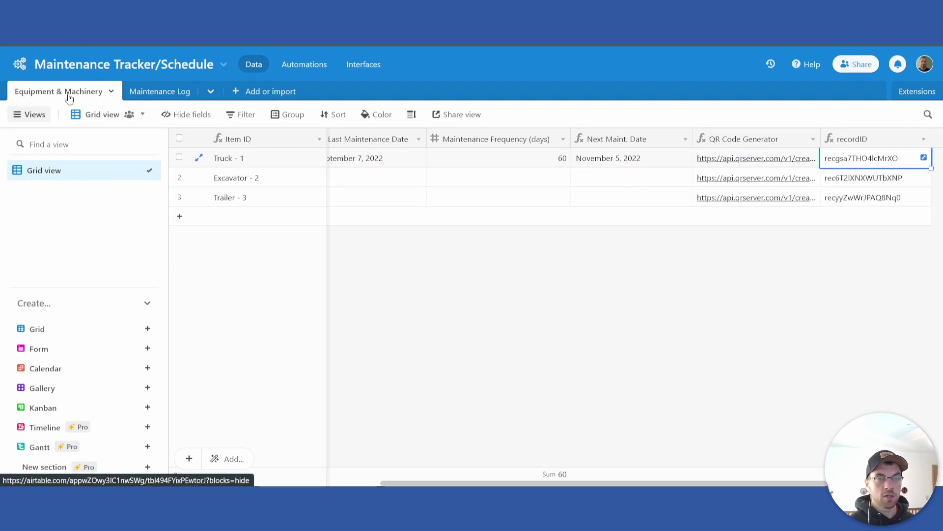
Add an Open Maintenance Form button field labelled Maintenance Log in light gray style
click(31, 114)
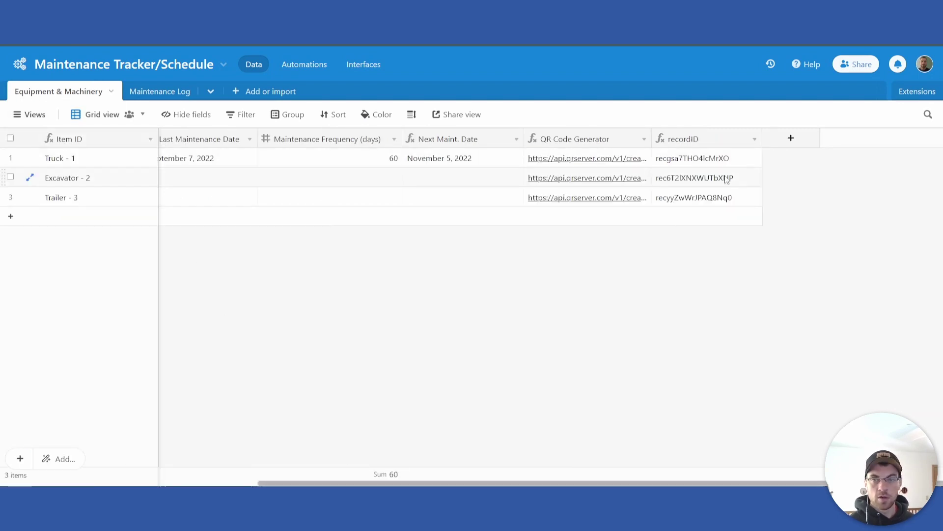
click(782, 146)
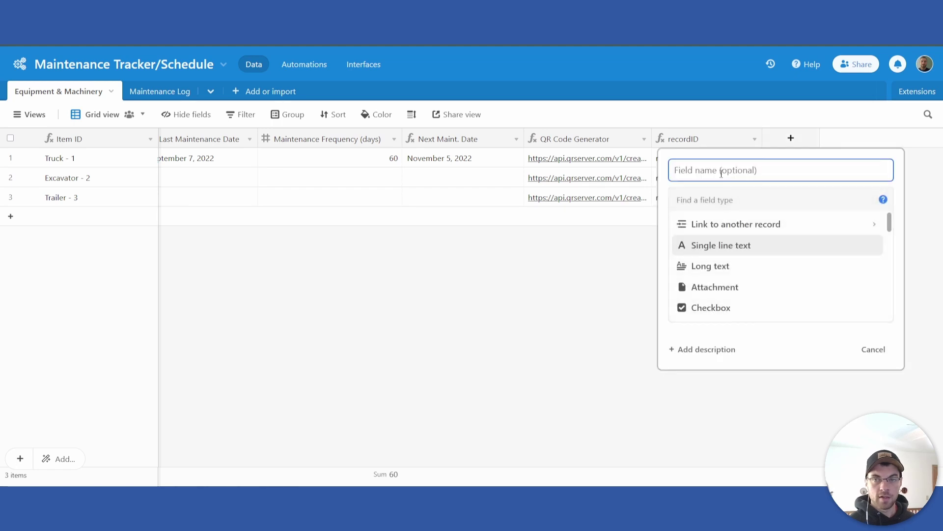
text(O)
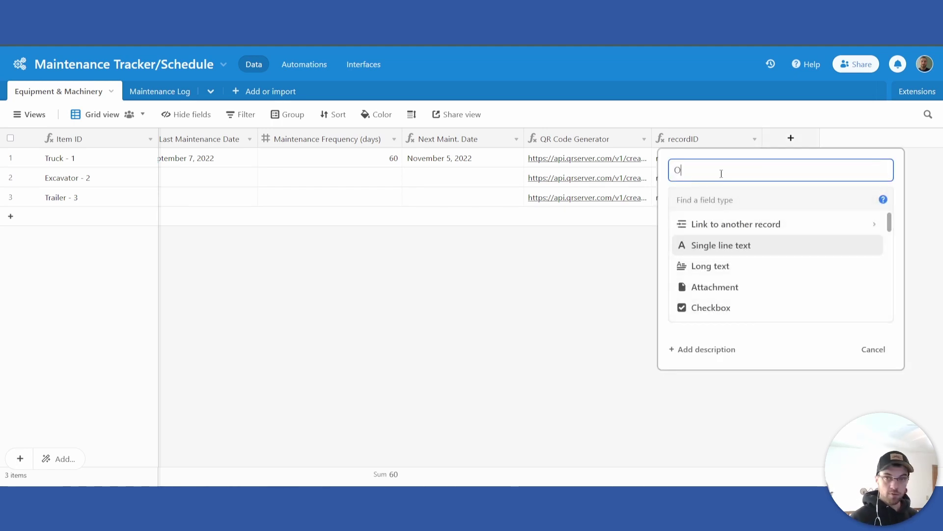
text(pen Maint)
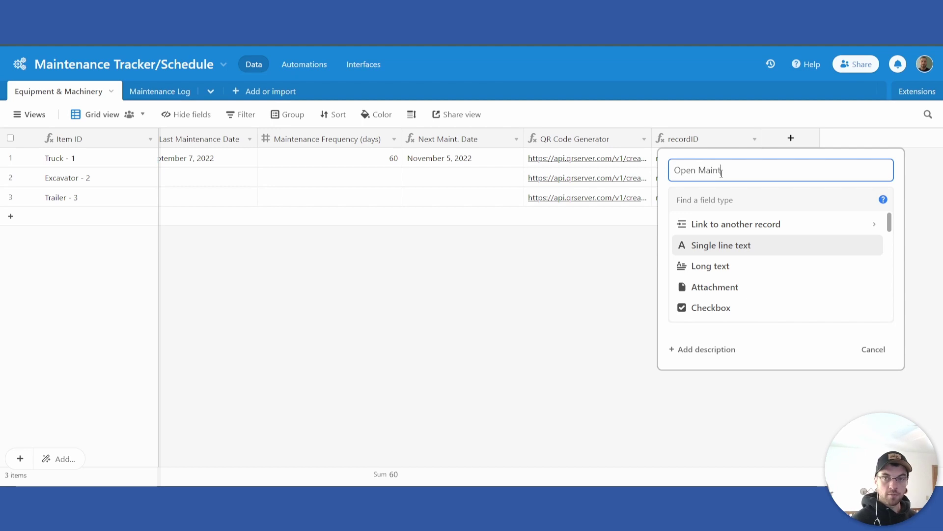
text(enance Form)
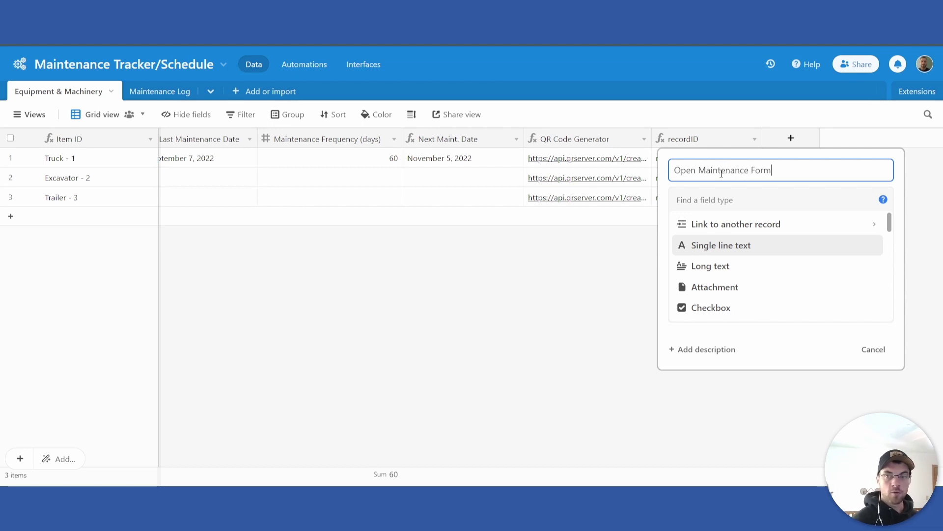
key(Tab)
text(butt)
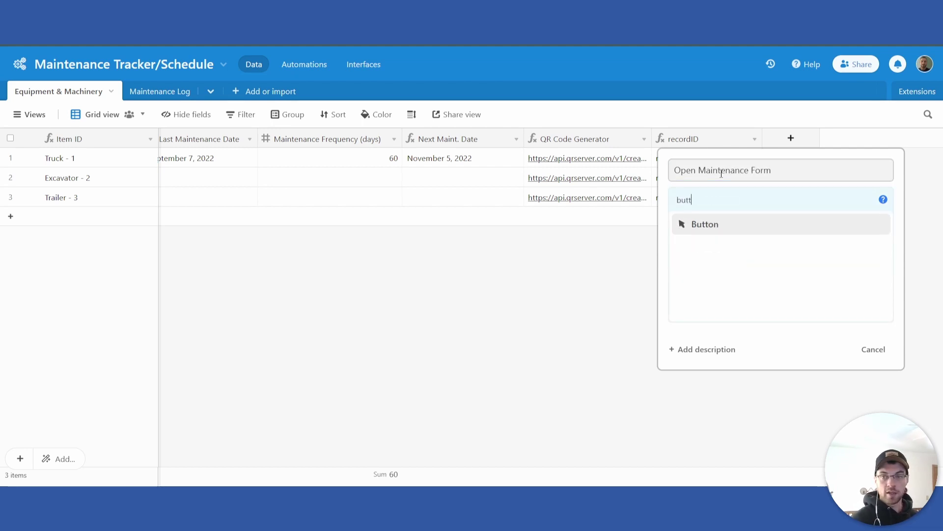
text(on)
key(Return)
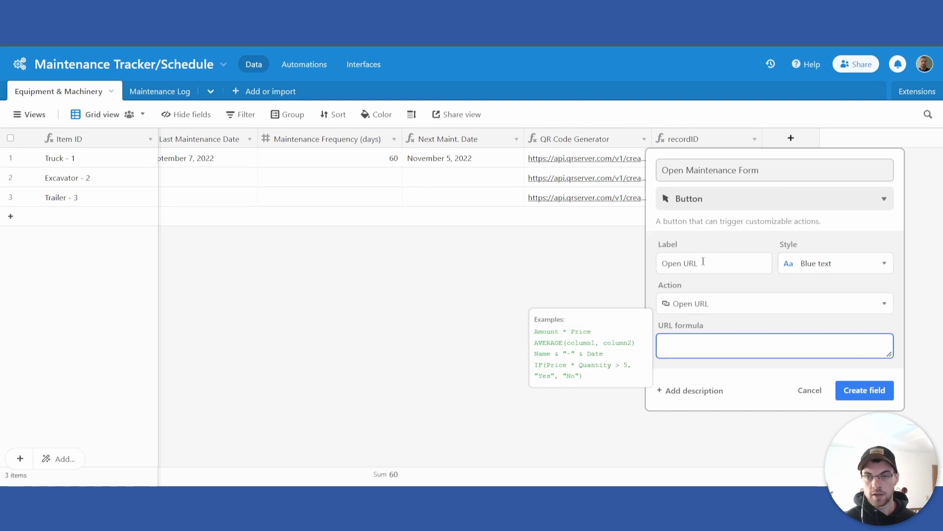
drag(721, 263, 578, 252)
text(Maintenace)
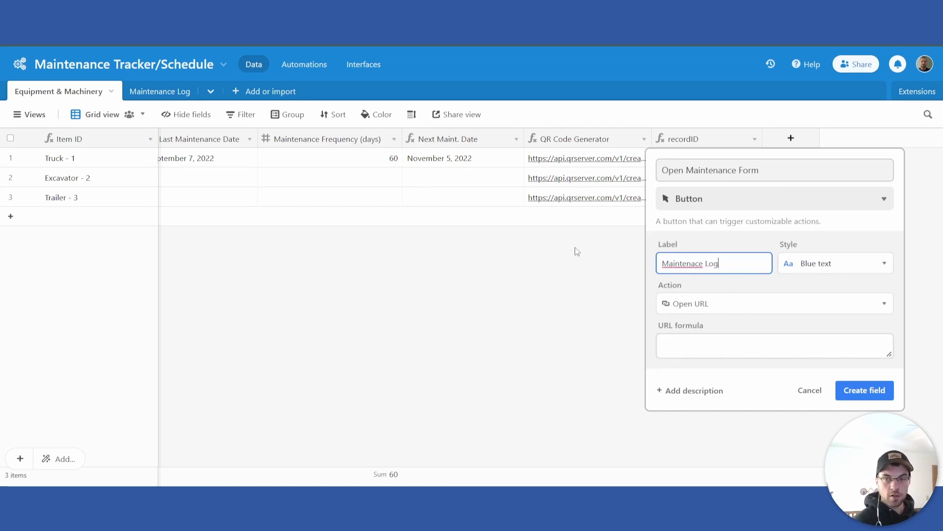
right_click(664, 261)
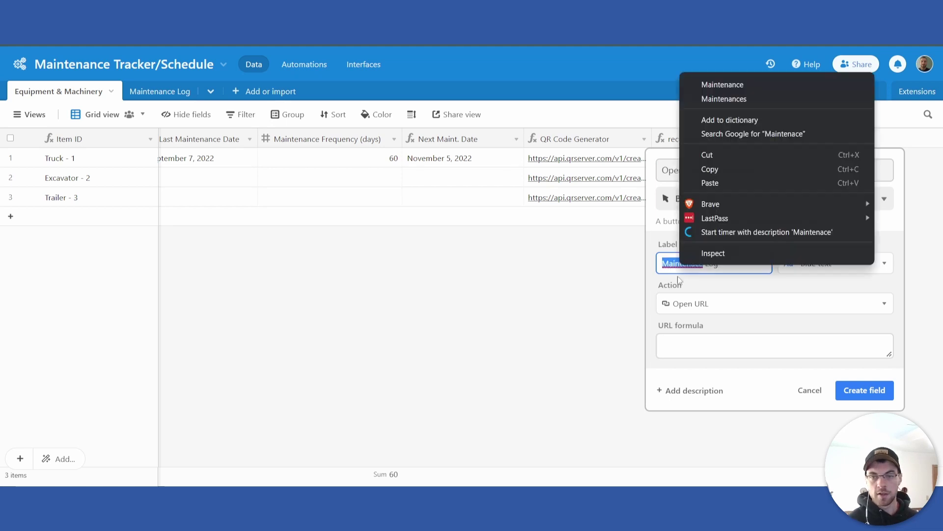
click(723, 88)
click(824, 269)
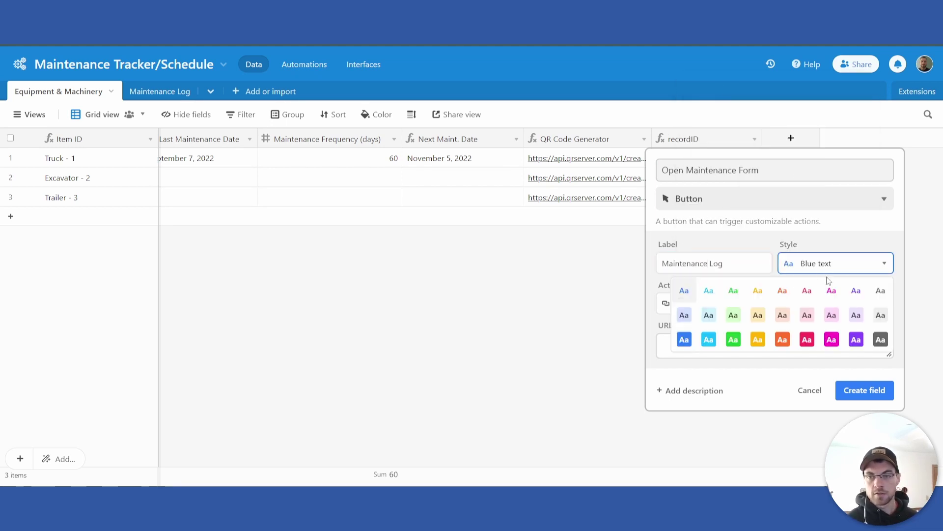
click(877, 316)
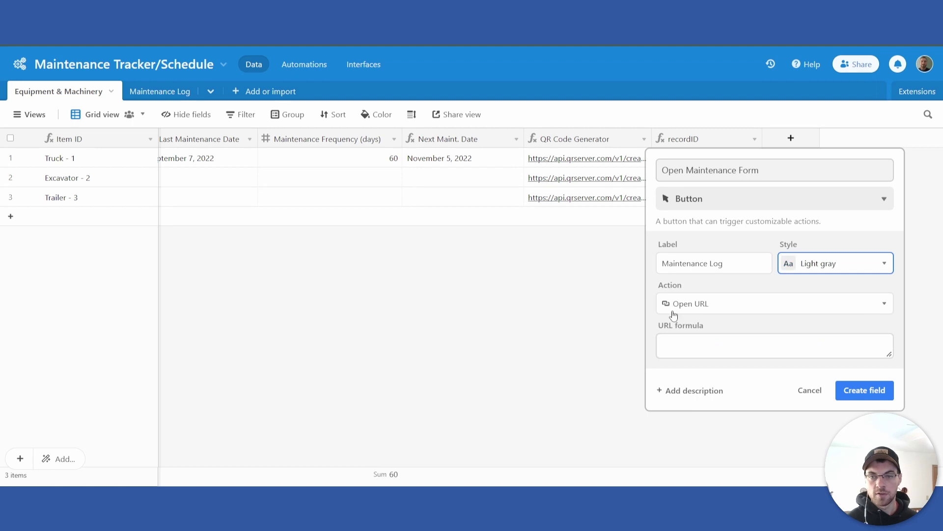
Set the button's URL to CONCATENATE("form link?prefill_Equipment=",recordID) and create the field
click(737, 348)
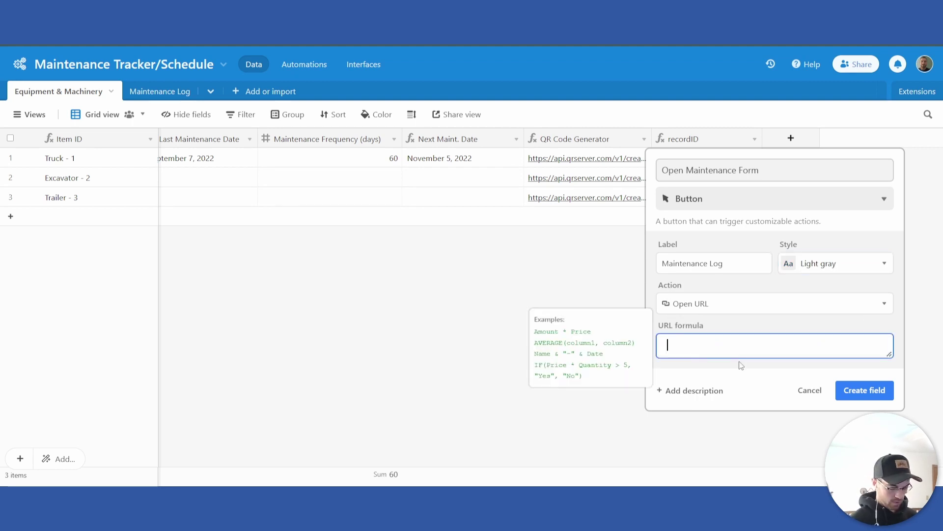
text(")
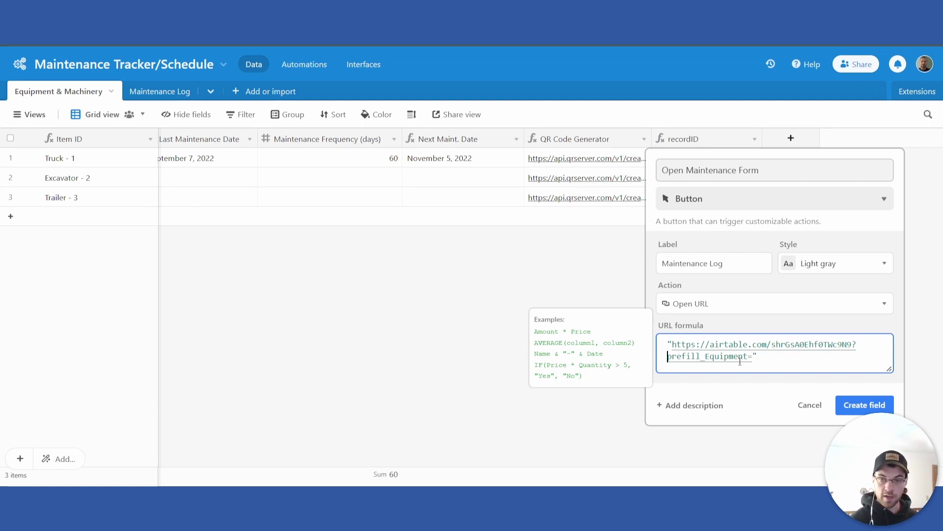
text(()
text(conca)
key(Tab)
key(BackSpace)
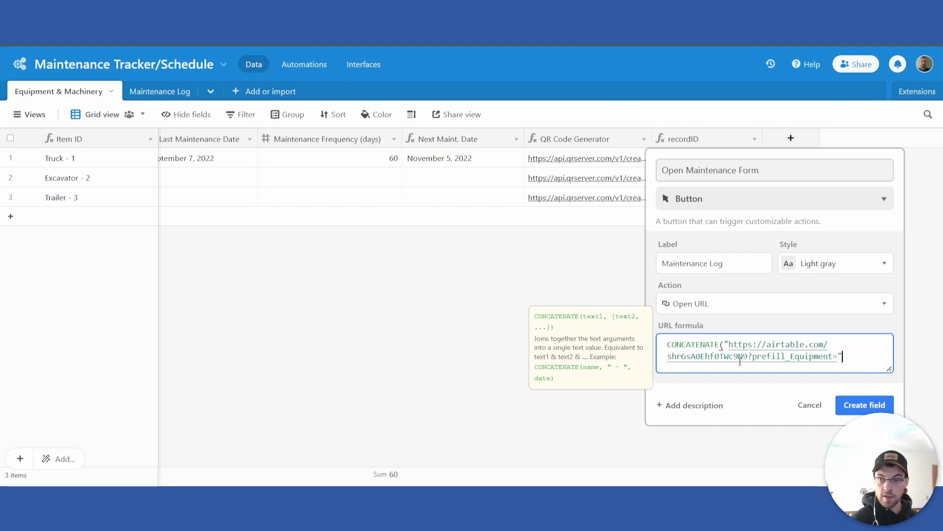
text(,)
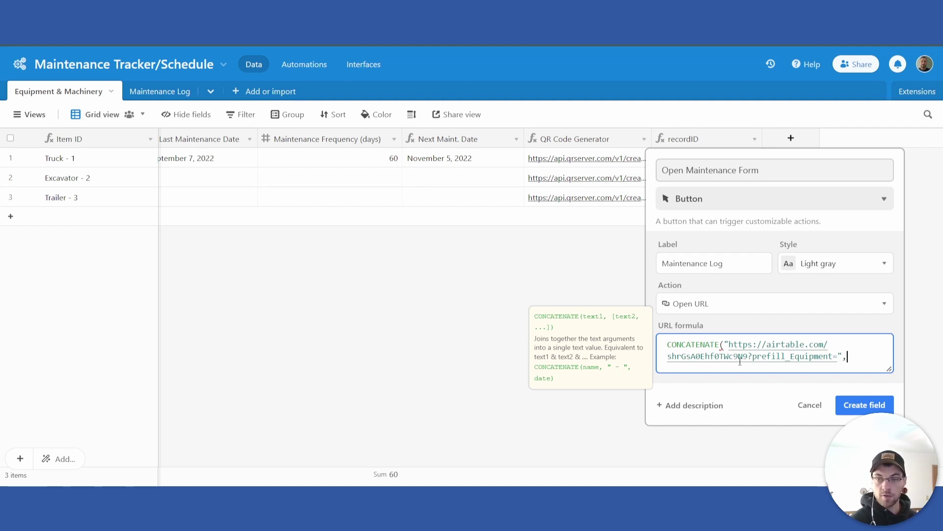
text(rec)
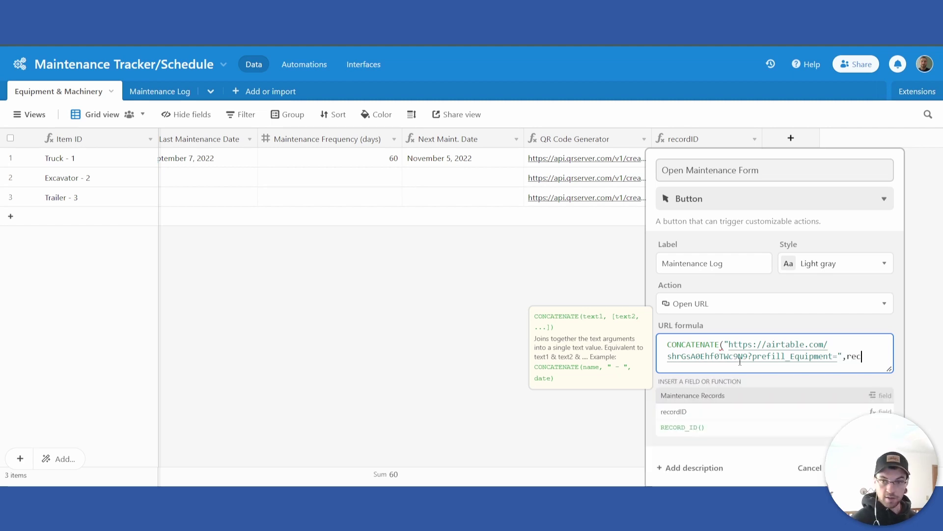
key(Down)
key(Return)
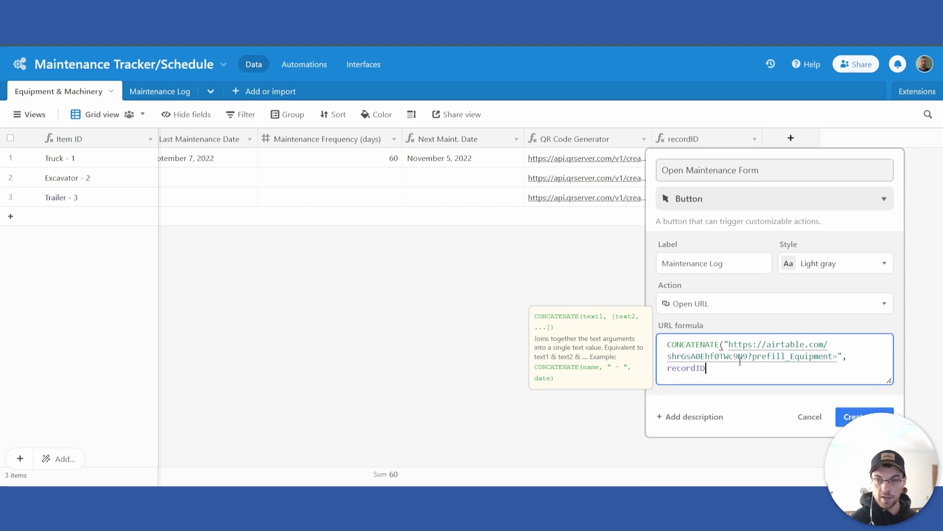
text())
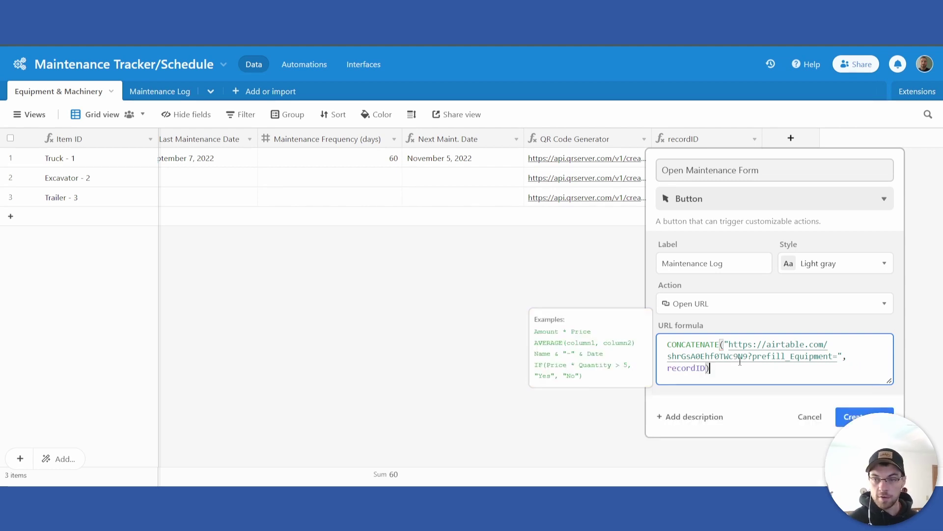
click(848, 417)
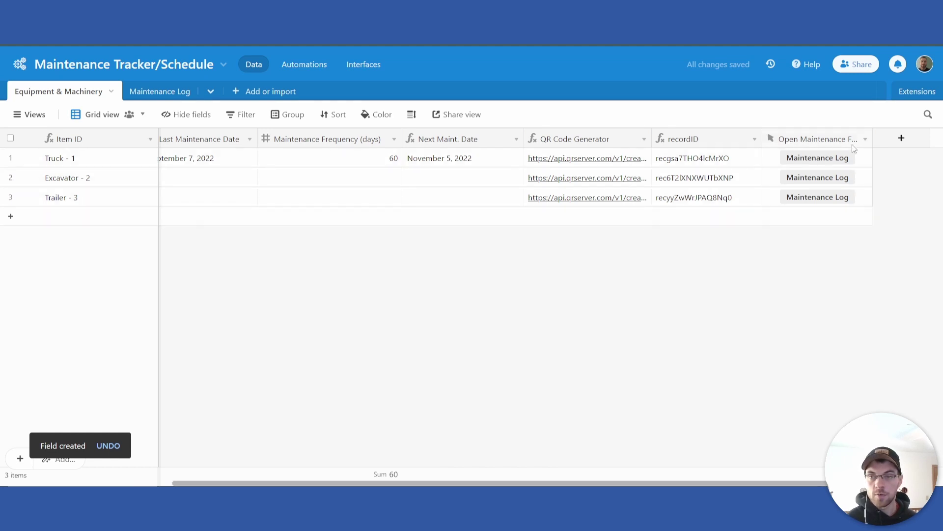
click(866, 142)
click(843, 162)
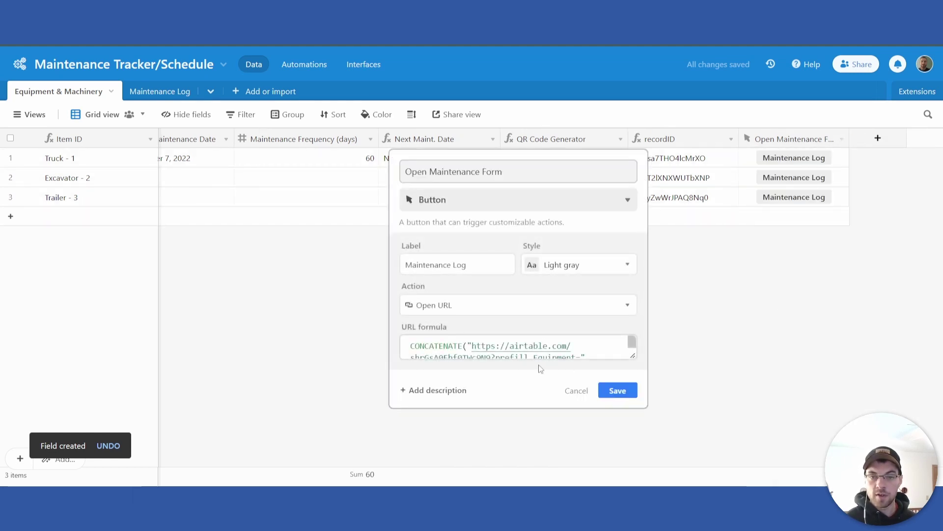
drag(632, 355, 643, 387)
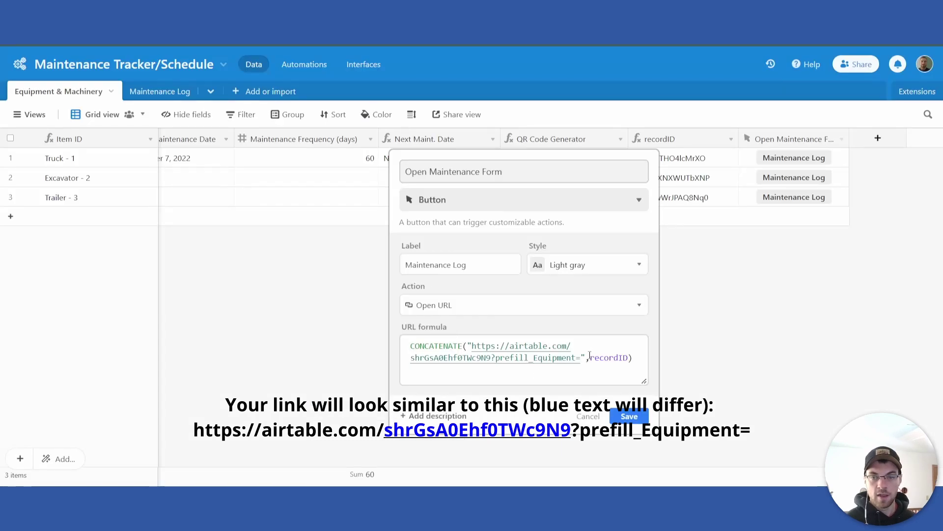
click(594, 416)
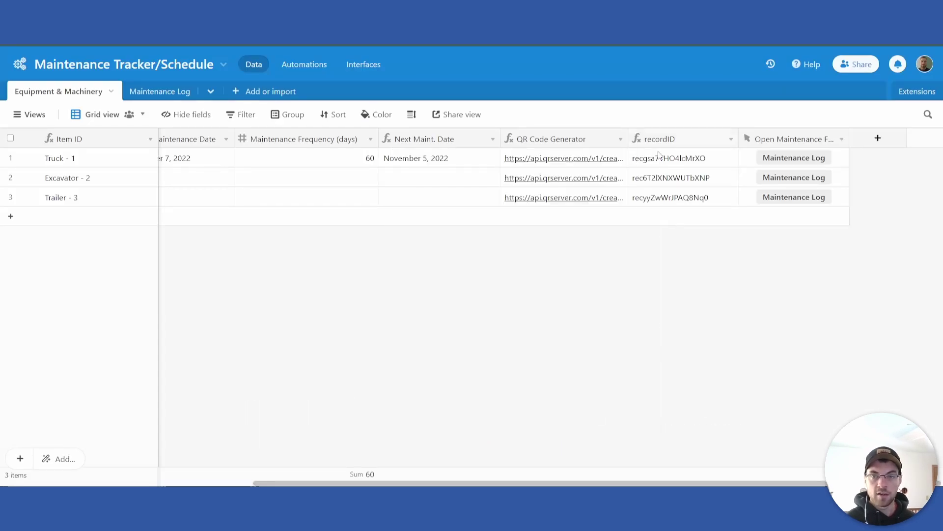
Check the Excavator row's button opens a form prefilled with Excavator - 2, then return to the views list
click(793, 179)
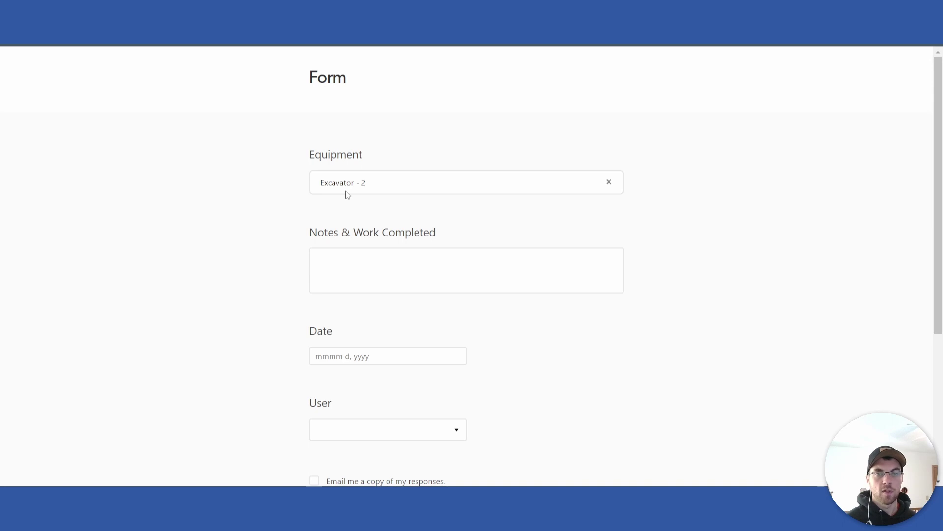
key(ctrl+w)
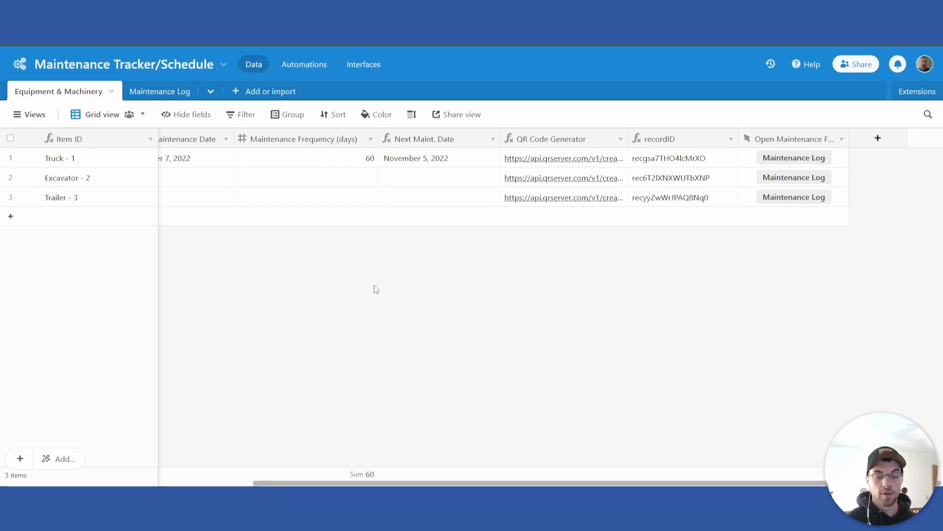
scroll(373, 289, left, 5)
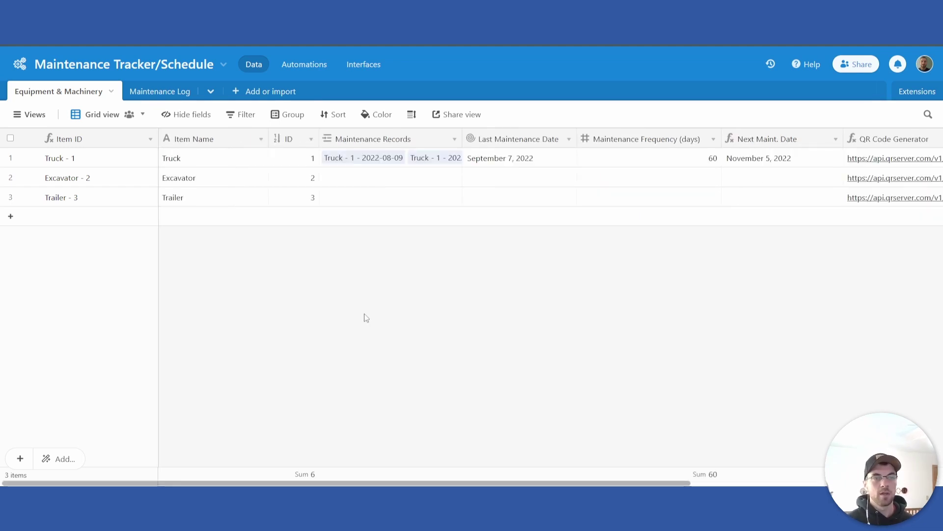
click(30, 114)
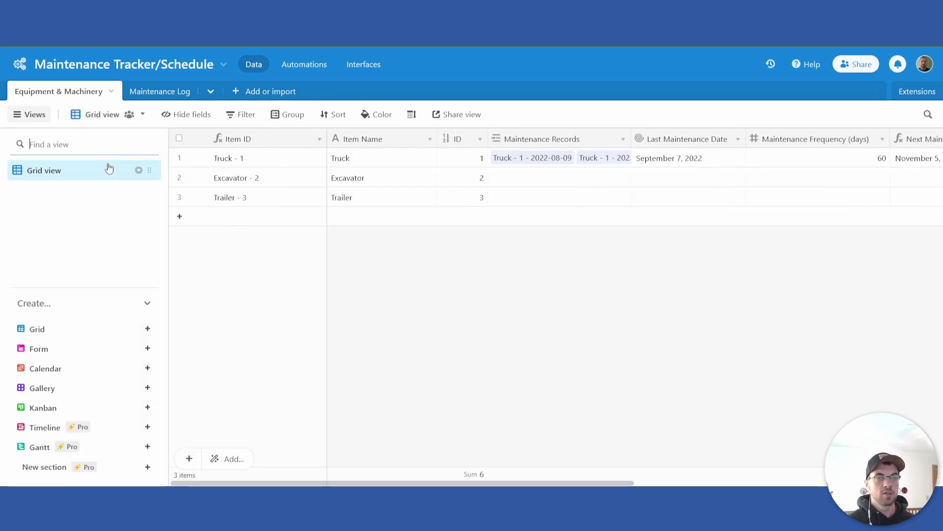
click(138, 170)
Duplicate the Grid view and name the copy Shared View
click(178, 250)
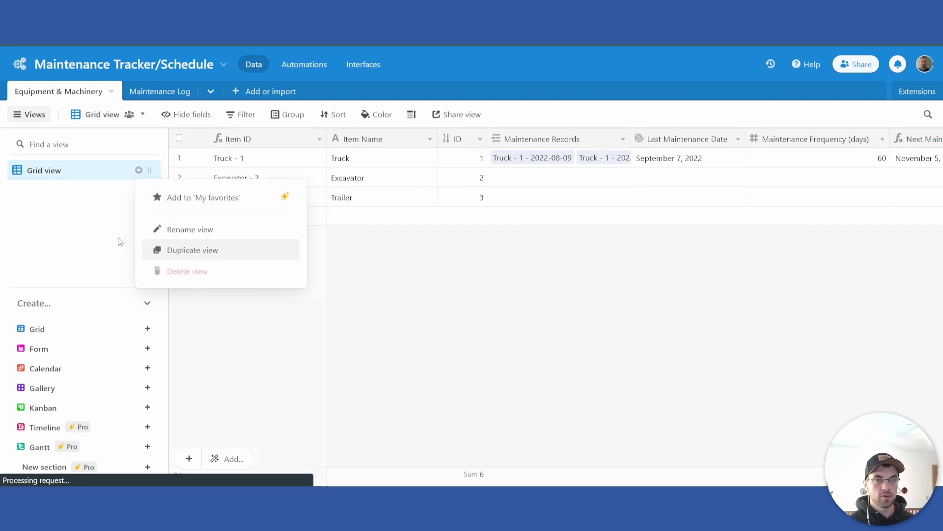
text(S)
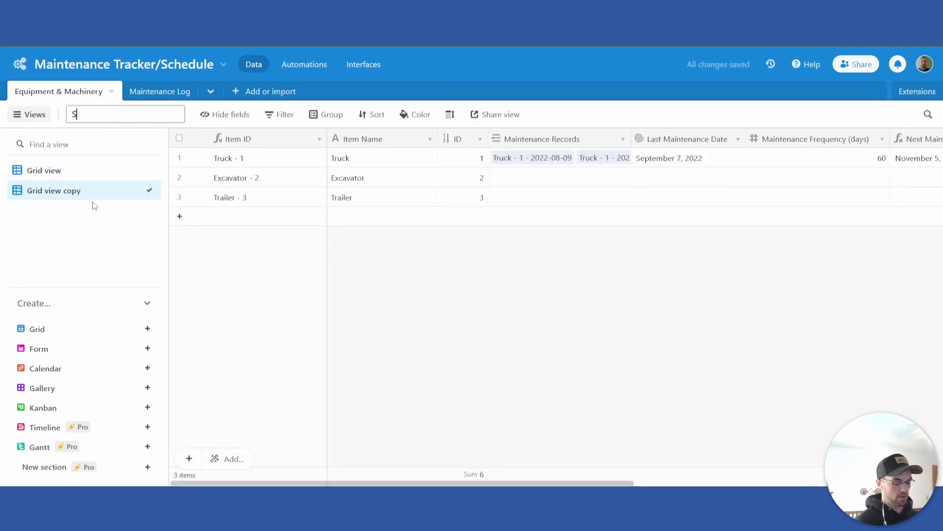
text(hared View)
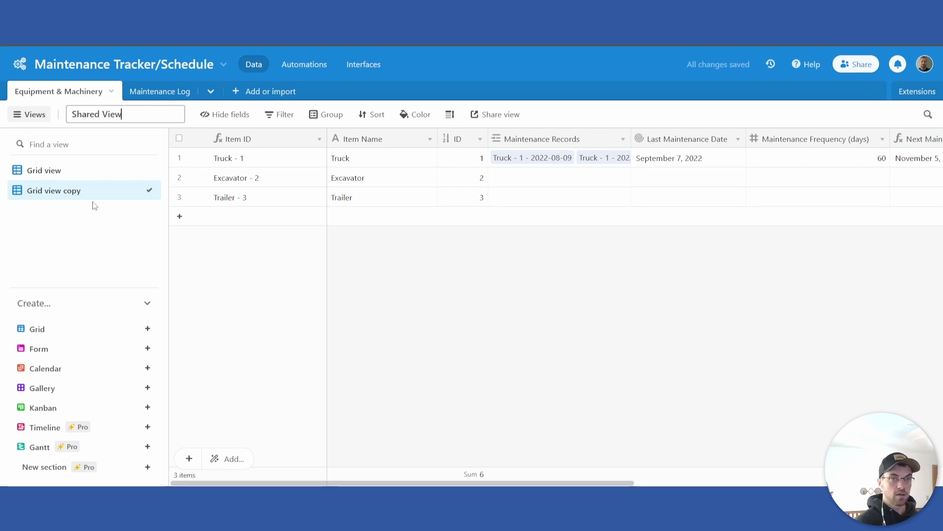
key(Return)
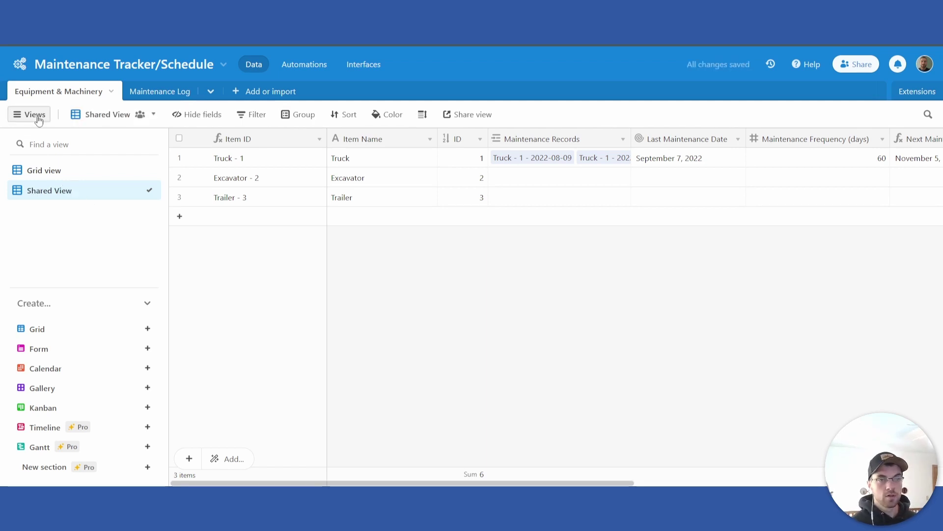
click(34, 115)
Hide all fields except Open Maintenance Form and Last Maintenance Date in Shared View
click(196, 112)
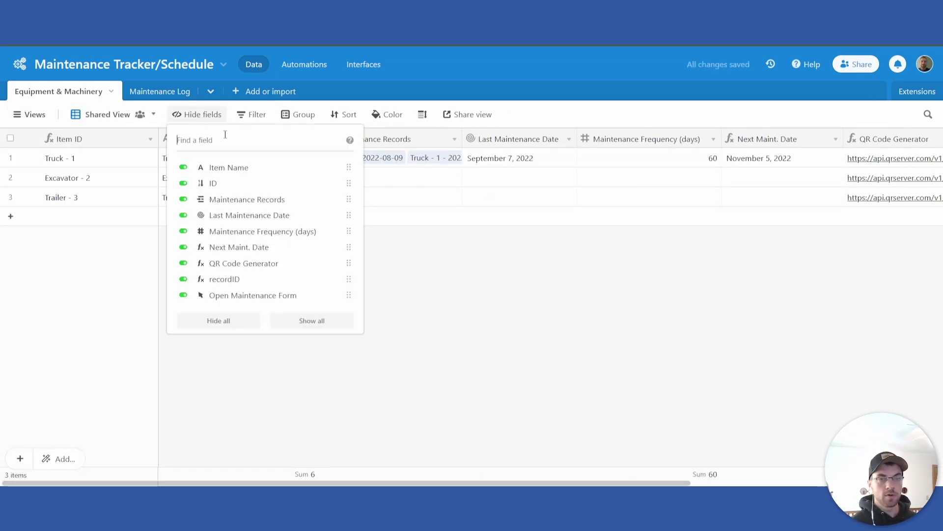
click(234, 323)
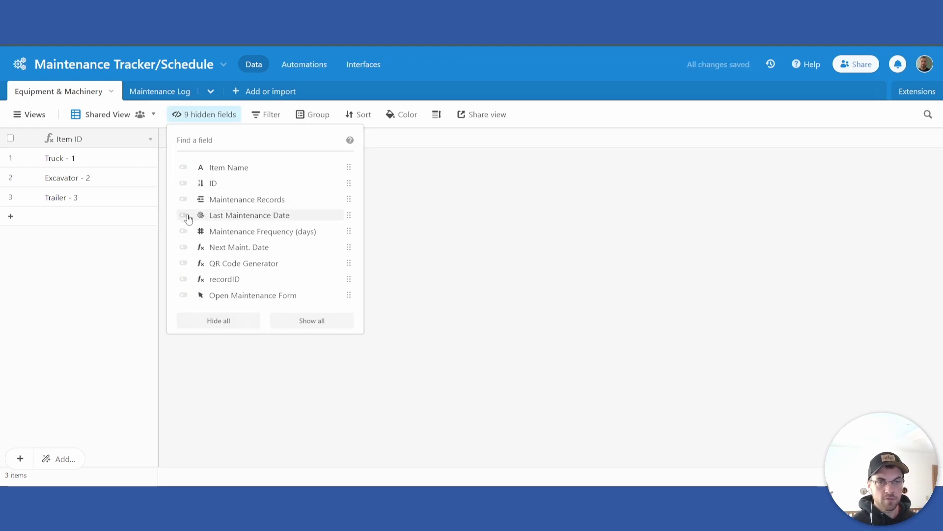
click(184, 295)
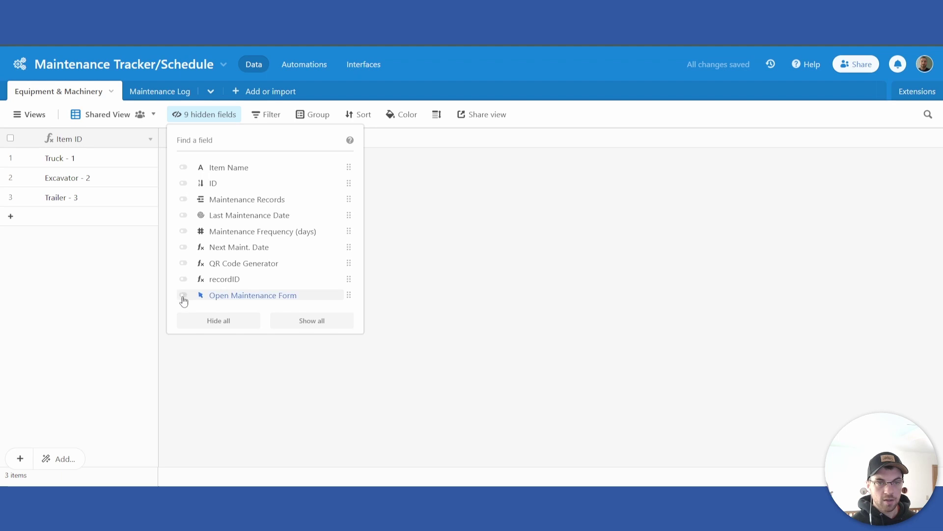
click(182, 219)
click(182, 218)
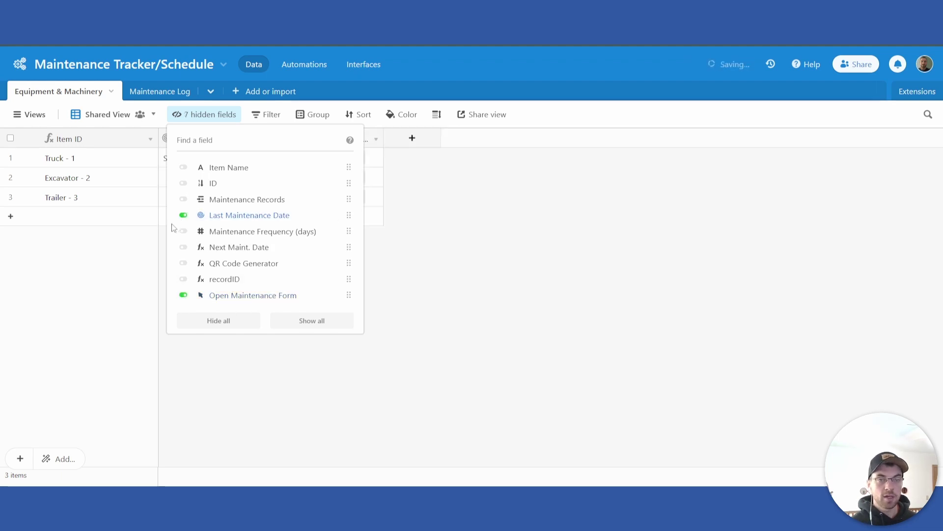
click(237, 381)
click(29, 159)
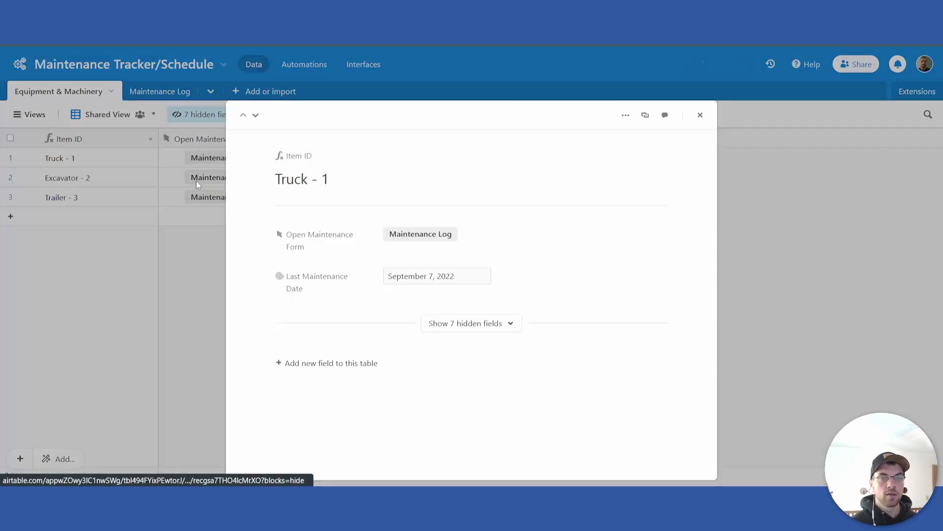
click(702, 116)
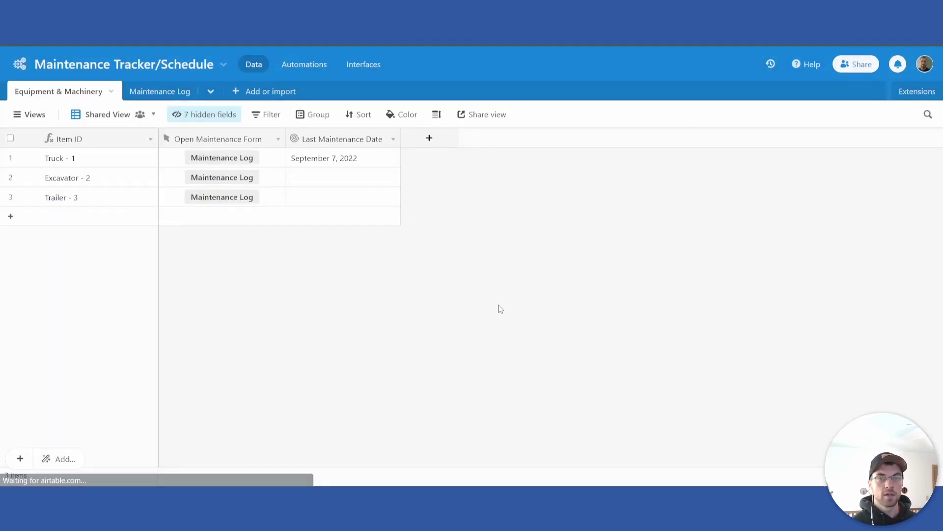
click(489, 121)
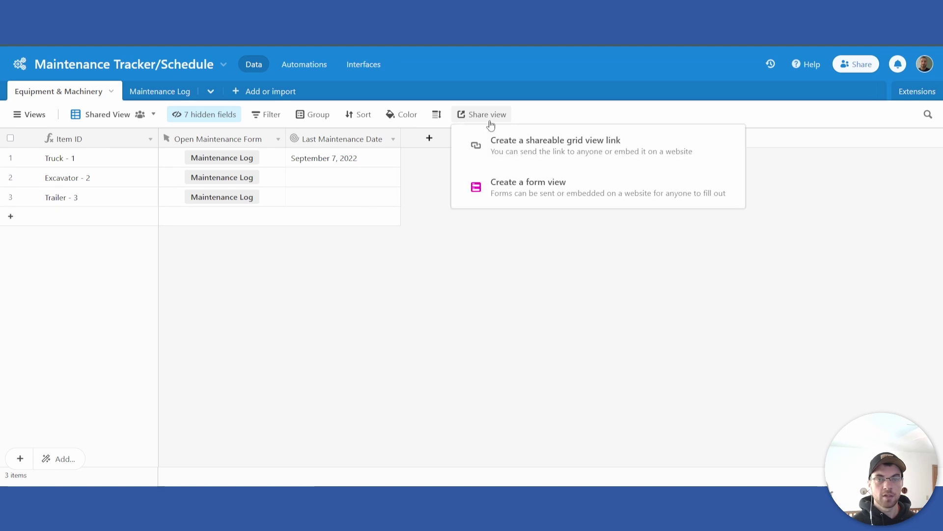
Create a shareable grid-view link with data copying disabled and open it in a new tab
click(507, 144)
click(488, 224)
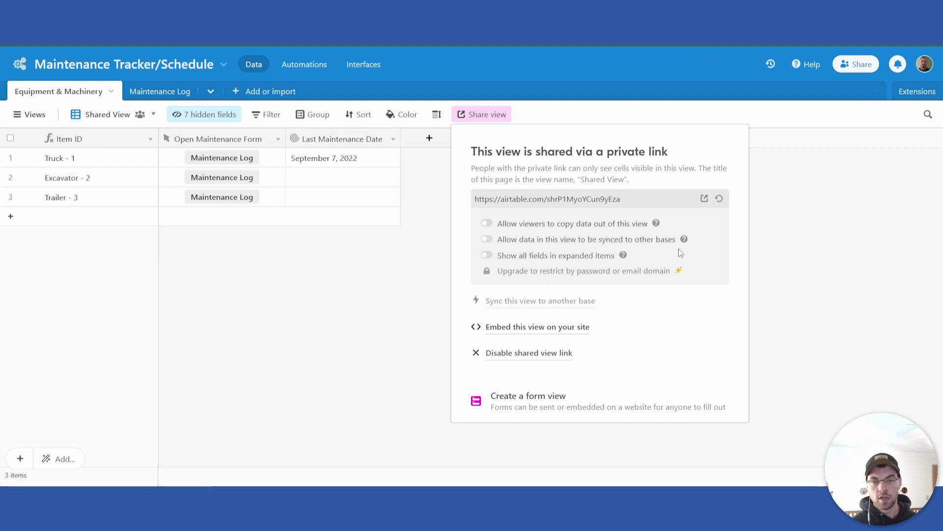
click(704, 198)
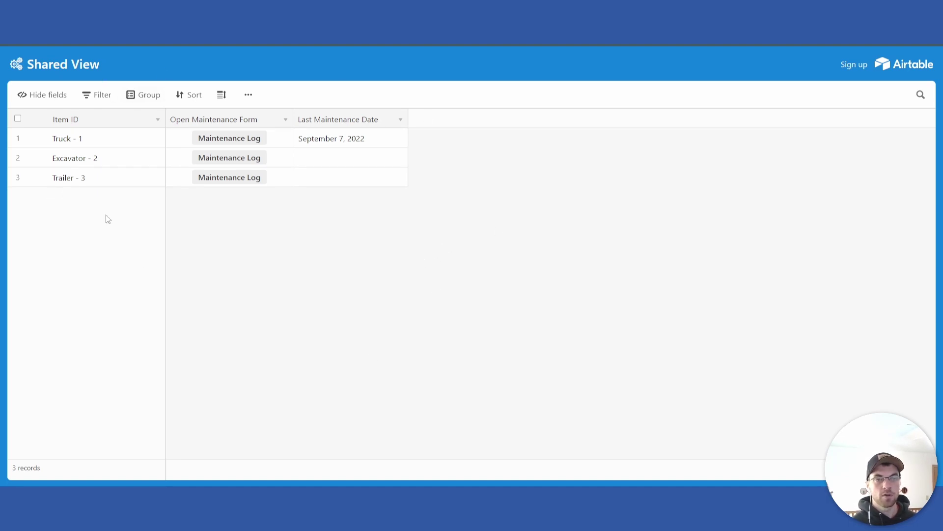
Expand Truck - 1 in the shared view for its record link, then close the base's share popover
click(37, 138)
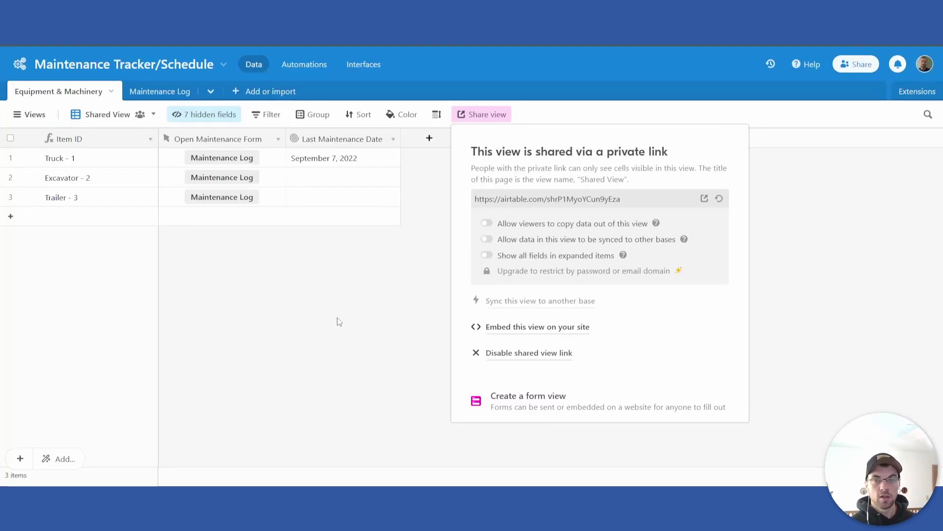
click(334, 319)
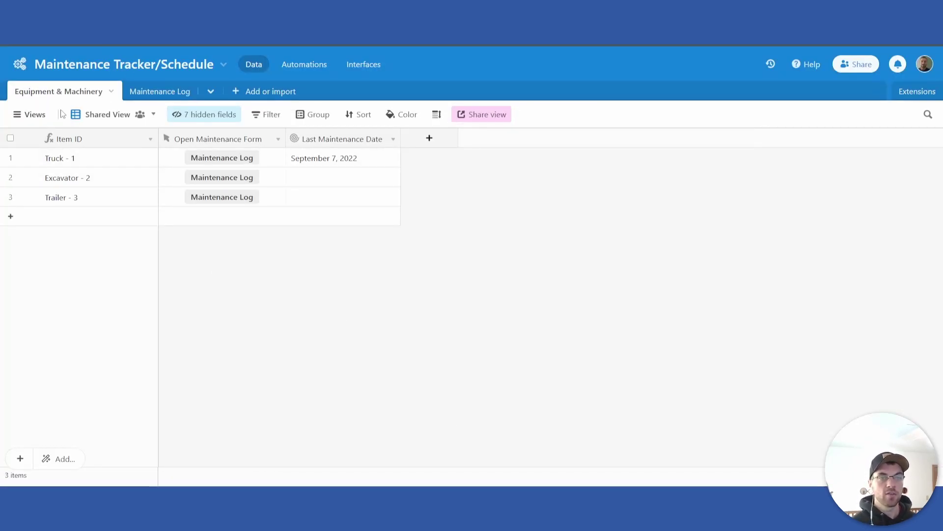
Switch Equipment & Machinery to its all-fields Grid view and scroll right to the recordID column
mouse_move(25, 114)
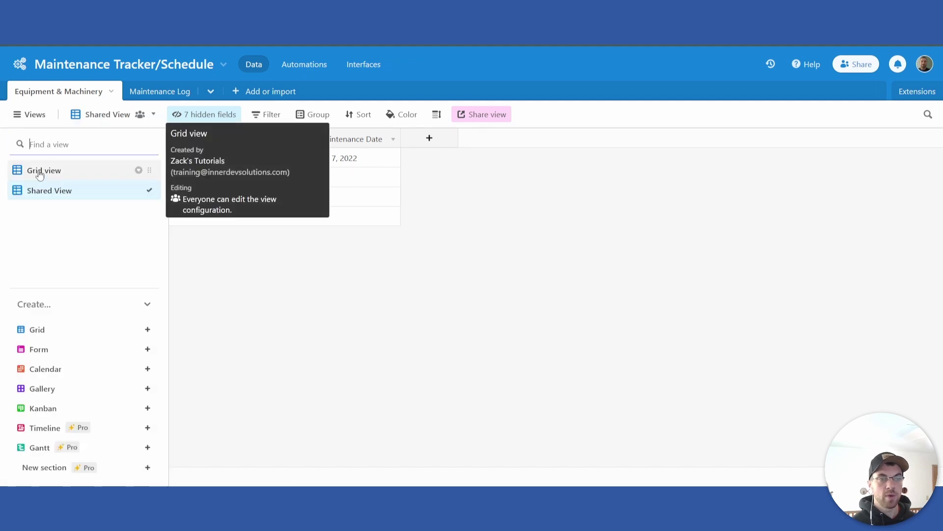
click(40, 172)
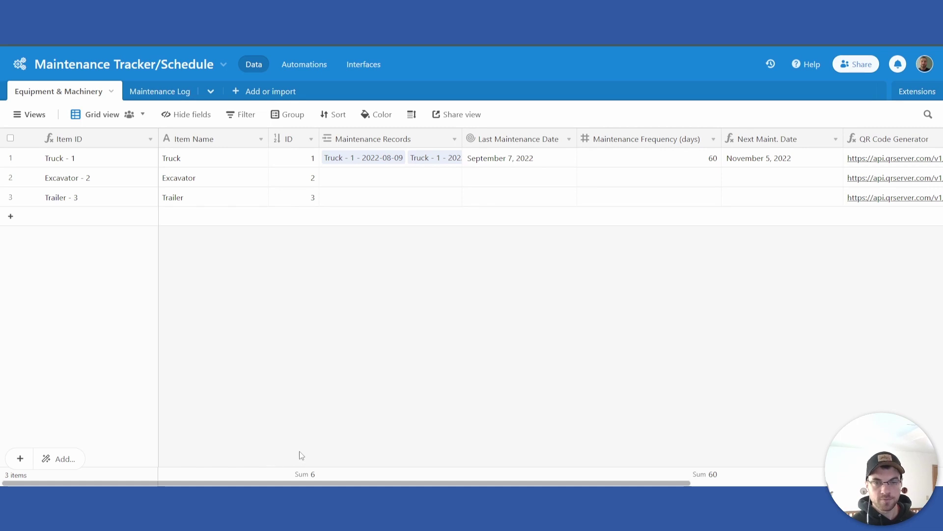
scroll(304, 448, right, 5)
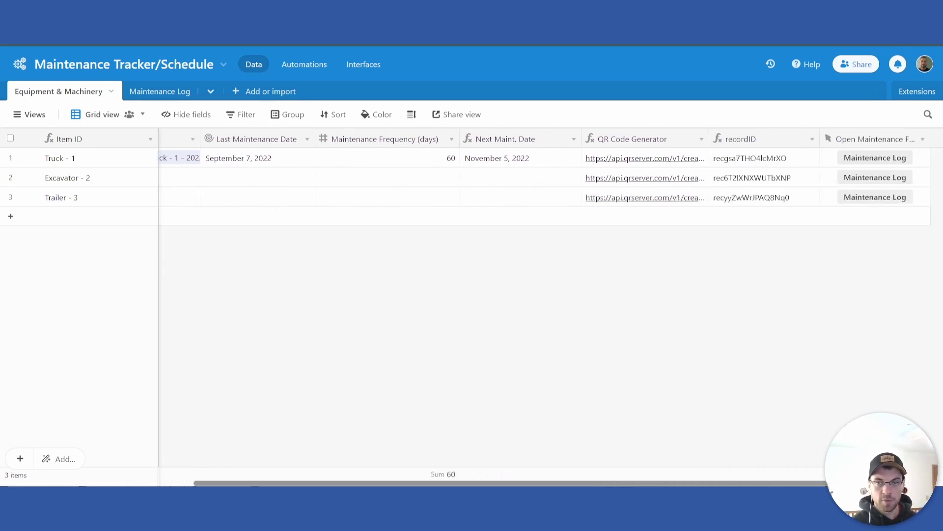
scroll(501, 422, right, 2)
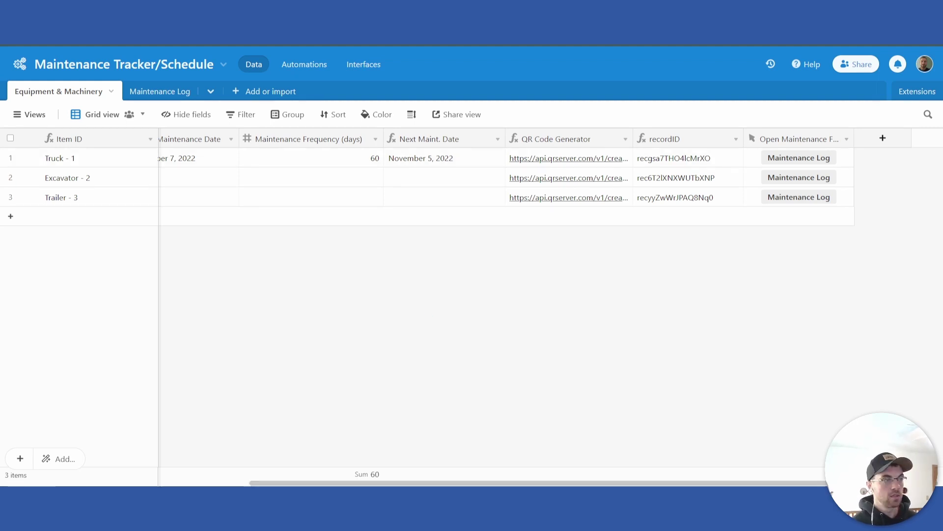
Paste the copied shared-view record link into a new Notepad note, then minimize the note
key(alt+Tab)
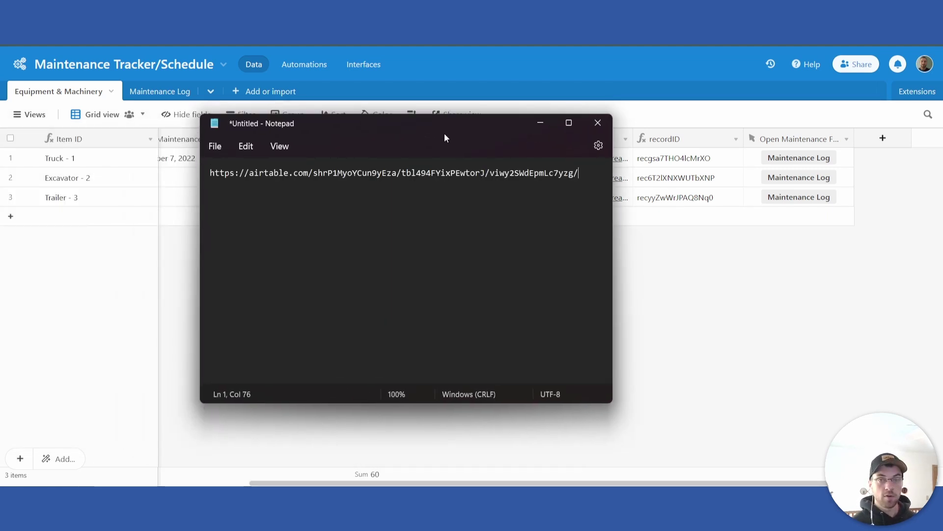
drag(488, 131, 525, 136)
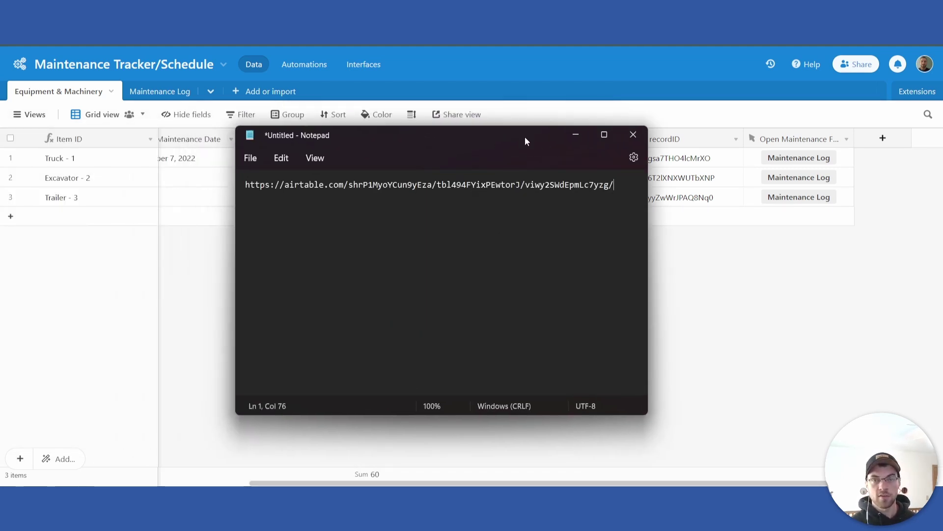
click(575, 134)
drag(481, 484, 471, 484)
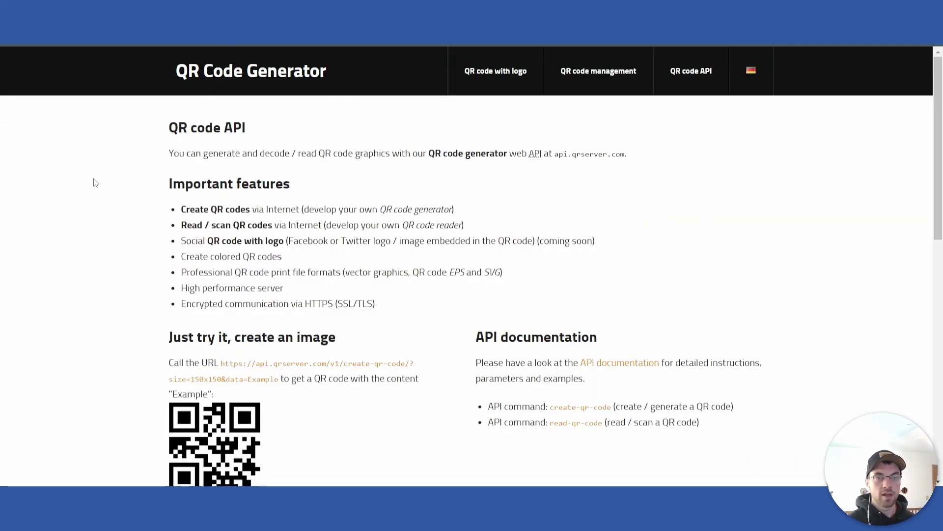
Open the goQR.me QR code API documentation at its create-qr-code command section
scroll(457, 226, down, 4)
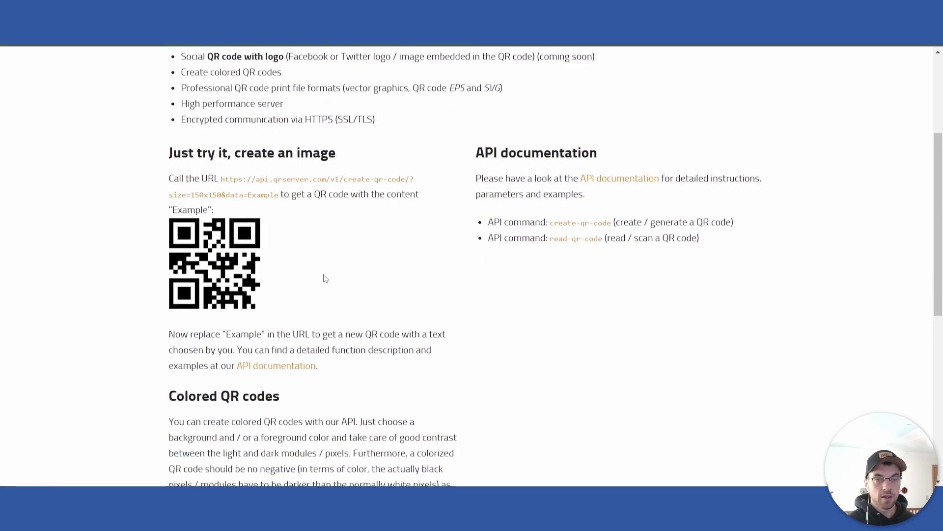
scroll(322, 280, down, 1)
click(281, 305)
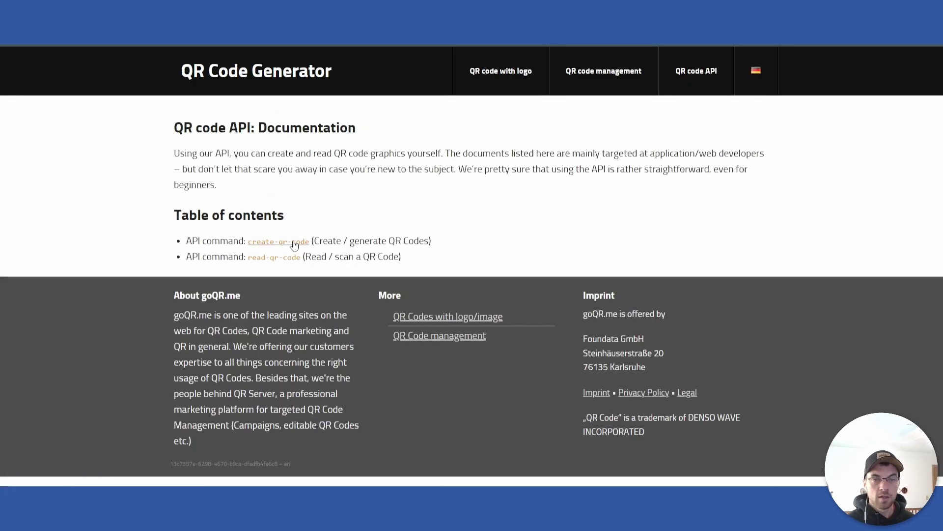
click(295, 241)
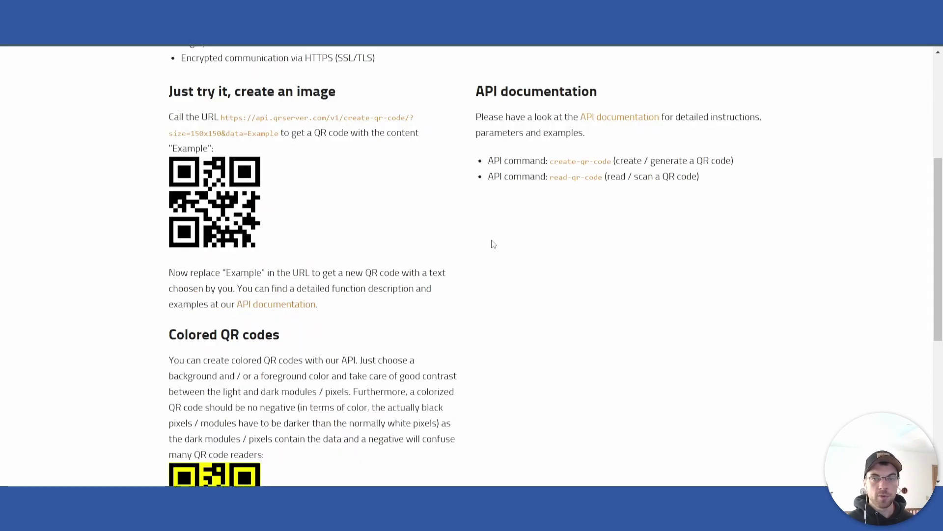
Review the create-qr-code sample URL size=150x150&data=Example, then return to the API overview
scroll(493, 243, up, 2)
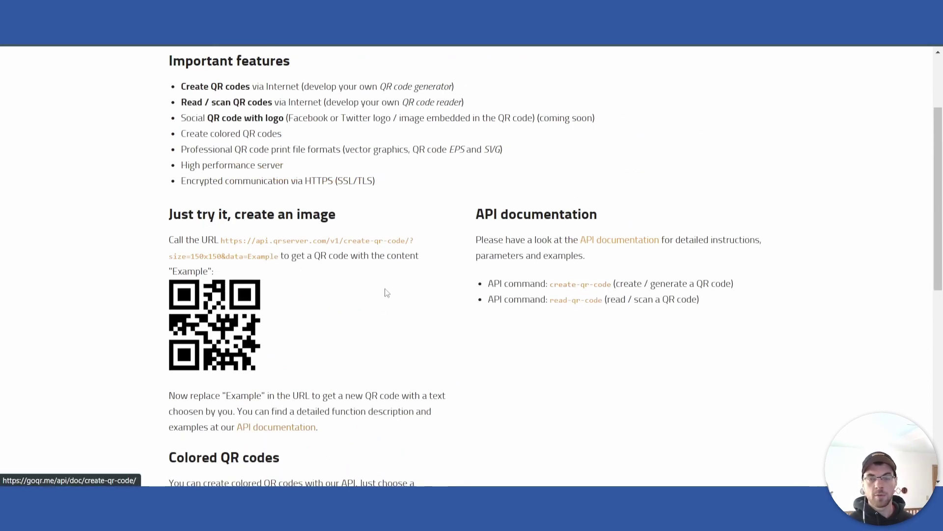
scroll(300, 299, up, 3)
scroll(147, 210, down, 3)
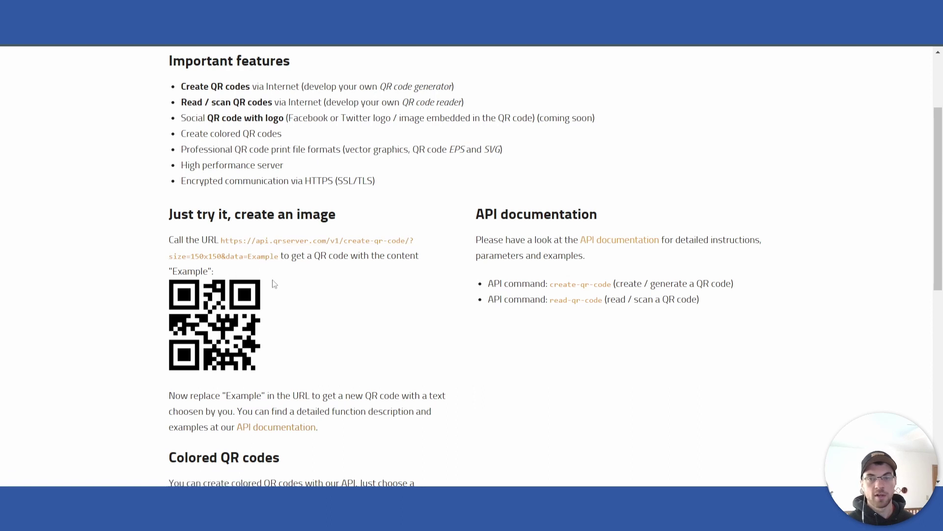
scroll(317, 290, up, 1)
click(432, 91)
scroll(518, 193, down, 1)
scroll(455, 168, up, 1)
key(alt+Left)
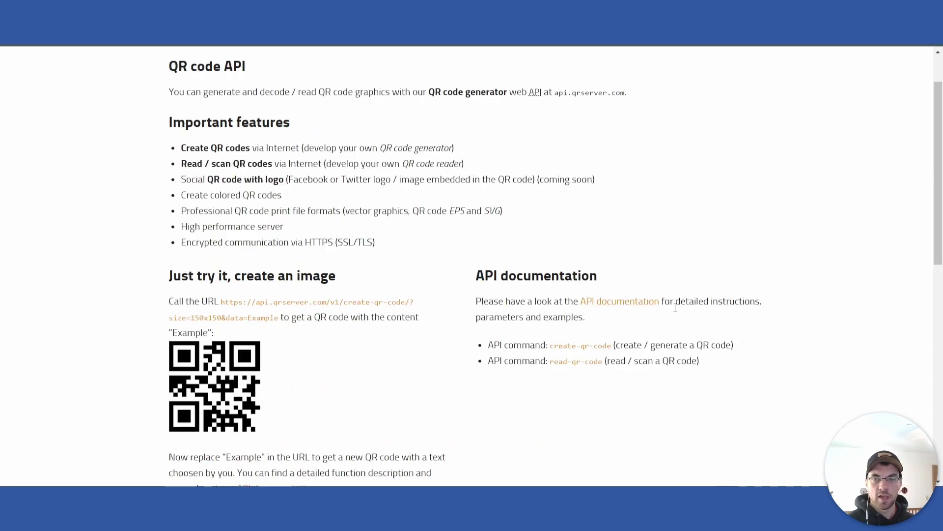
Select the Quick start guide test URL create-qr-code/?data=HelloWorld!&size=100x100 in the create-qr-code docs
key(alt+Right)
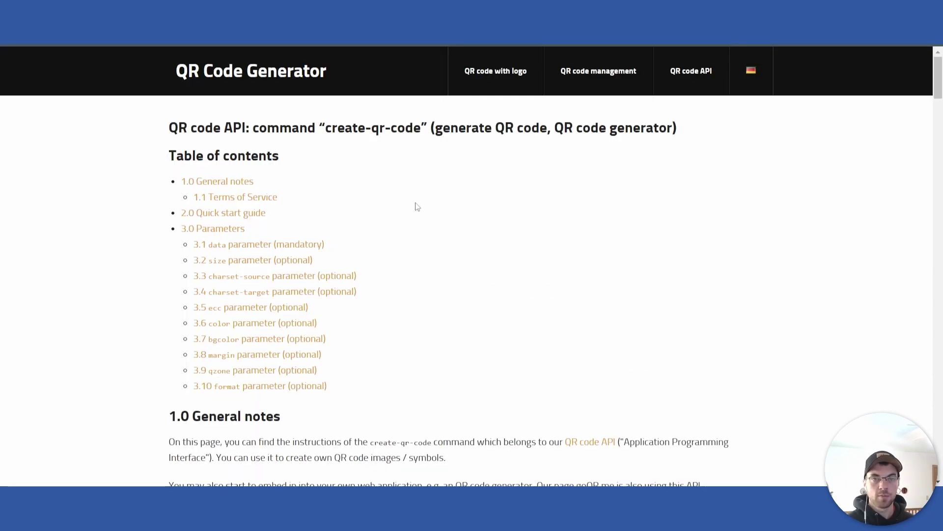
scroll(417, 207, down, 1)
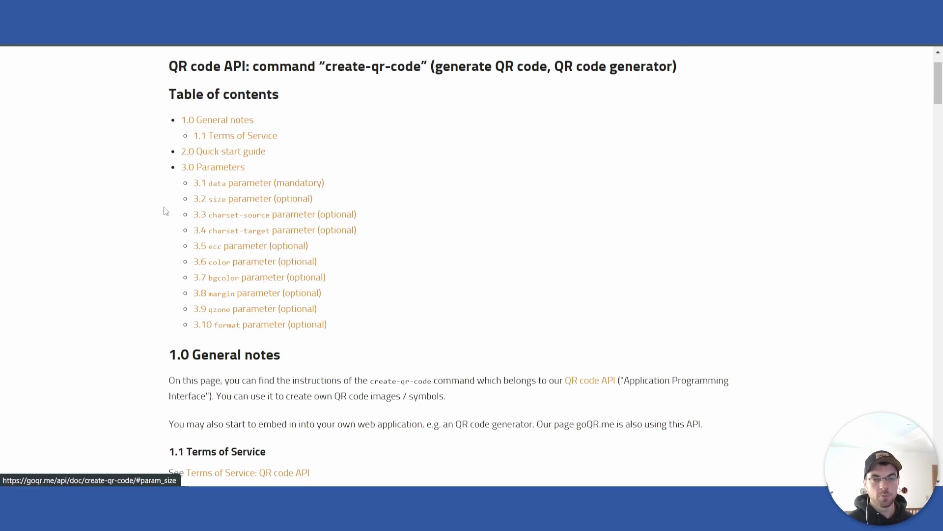
scroll(163, 210, down, 2)
scroll(90, 230, up, 1)
scroll(123, 226, down, 2)
scroll(122, 226, up, 1)
scroll(123, 226, down, 3)
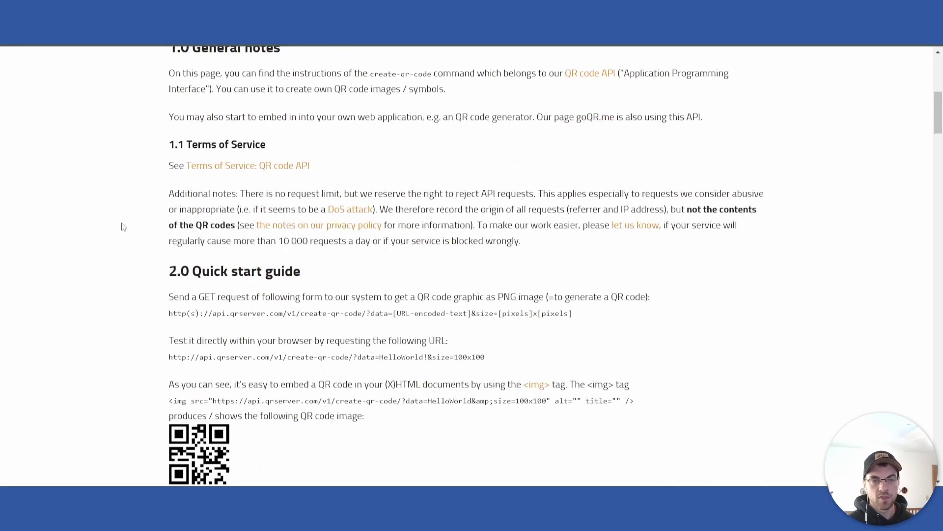
scroll(123, 227, down, 3)
scroll(533, 267, up, 1)
scroll(533, 268, up, 1)
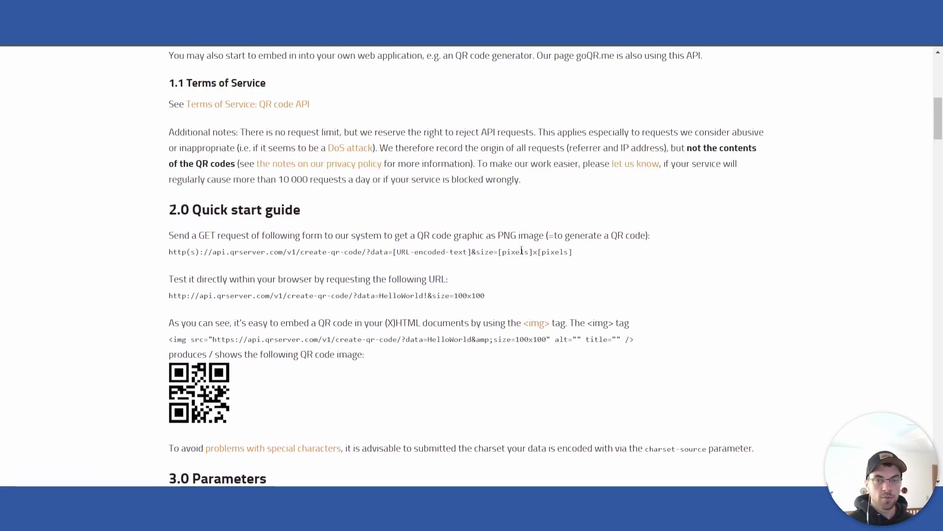
scroll(447, 269, up, 2)
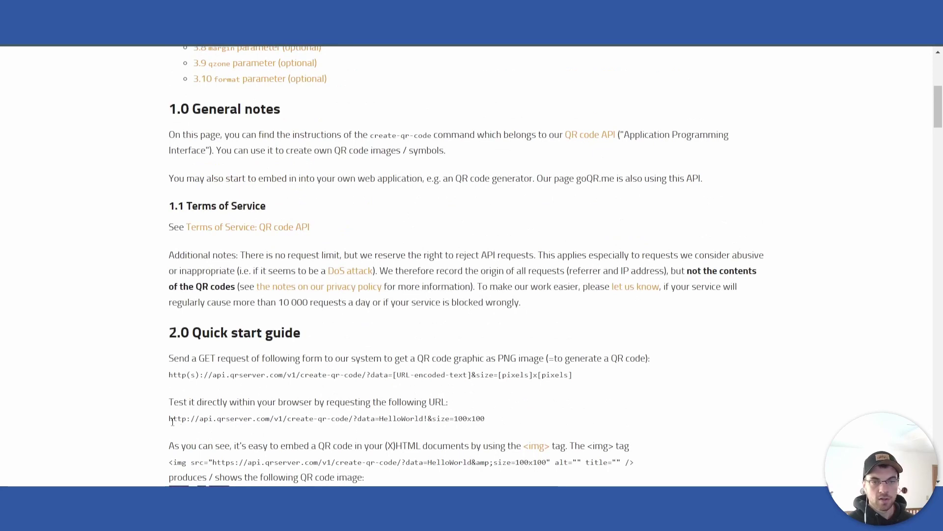
drag(168, 424, 507, 431)
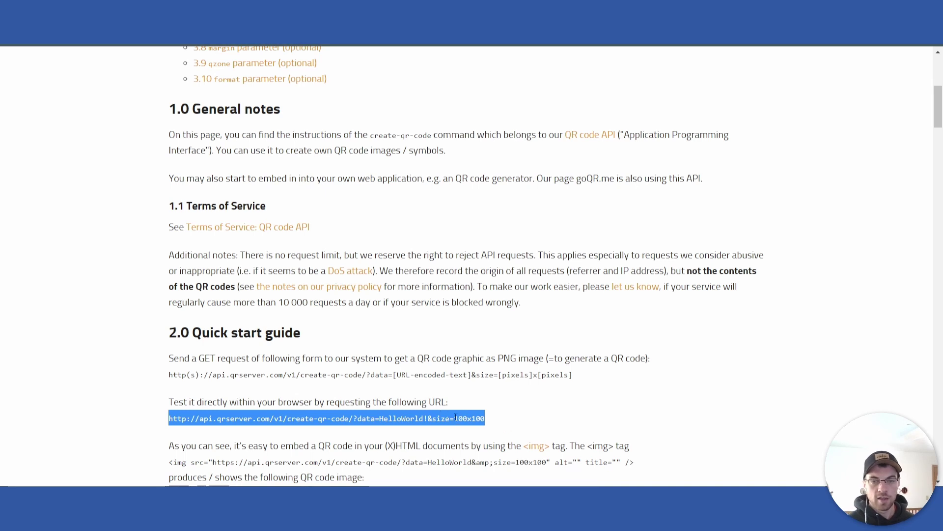
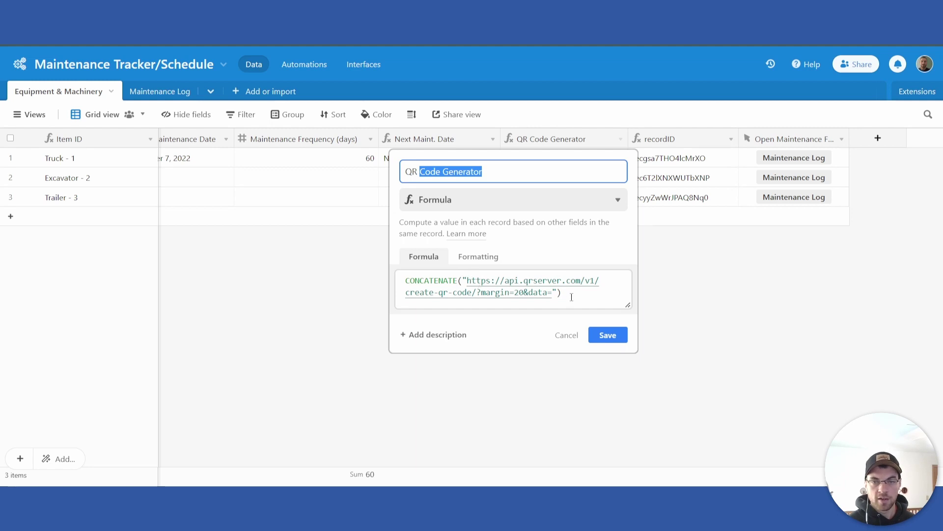
Place the caret at the end of the CONCATENATE api.qrserver.com formula
click(573, 297)
Paste a sample qrserver URL on a new line and trim its parameters to margin=20&data=
key(Return)
key(Return)
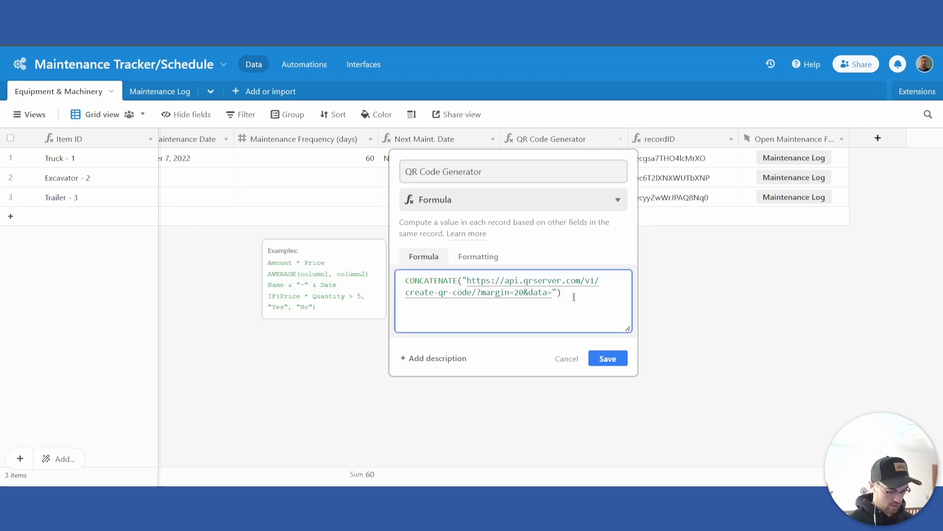
text("http://api.qrserver.com/v1/create-qr-code/?data=HelloWorld!&size=100x100")
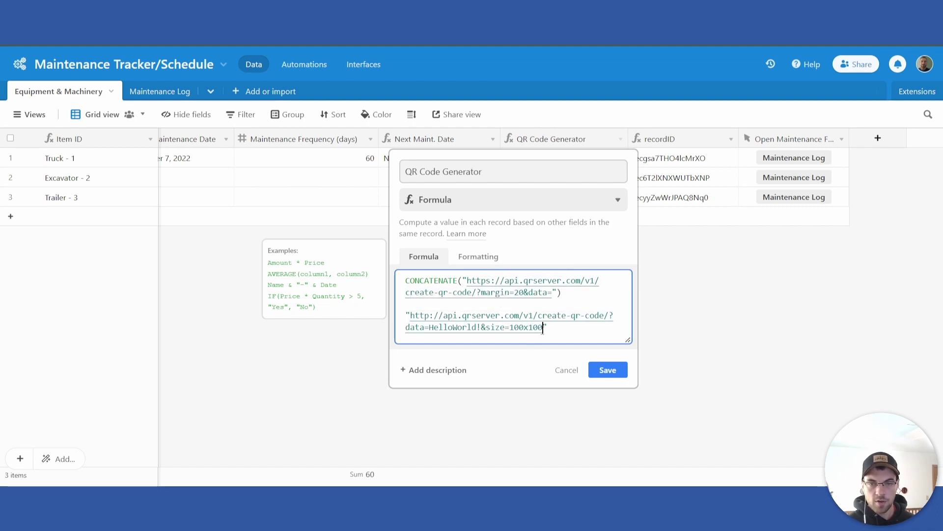
drag(543, 327, 614, 315)
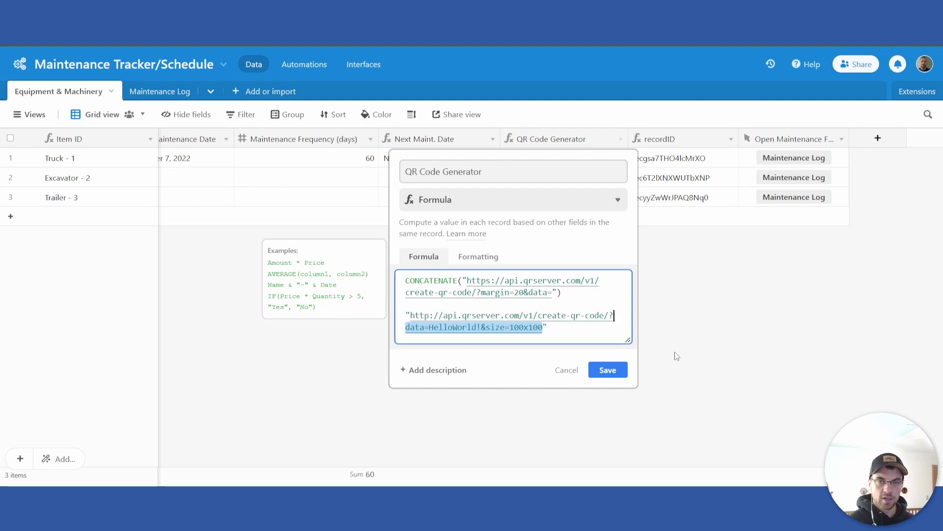
key(BackSpace)
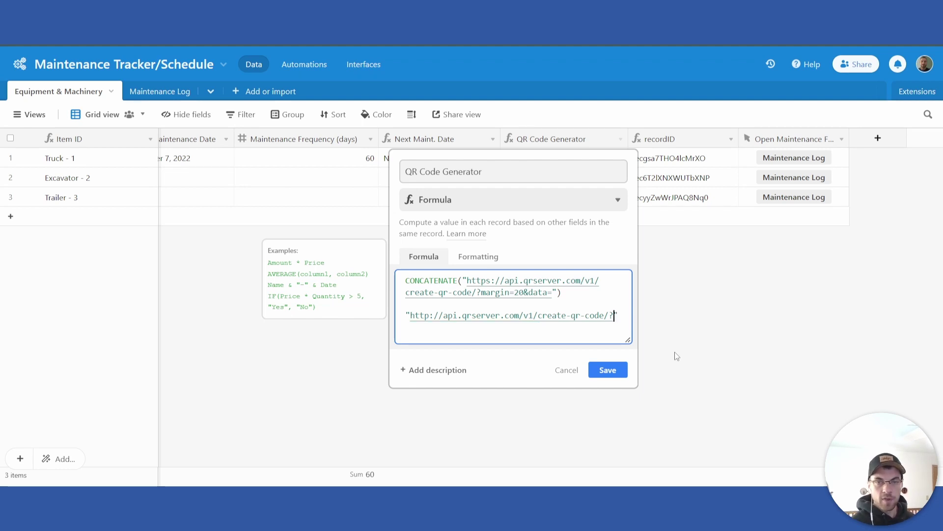
text(margin)
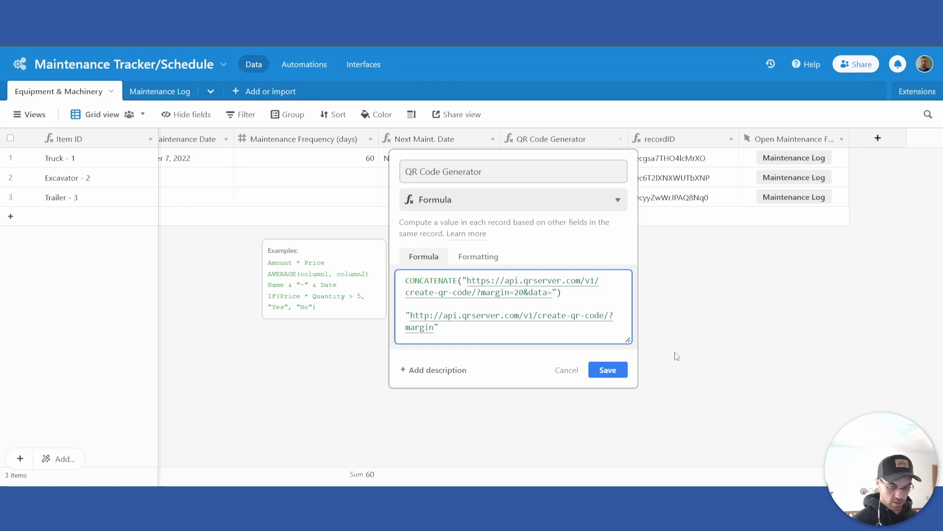
text(=)
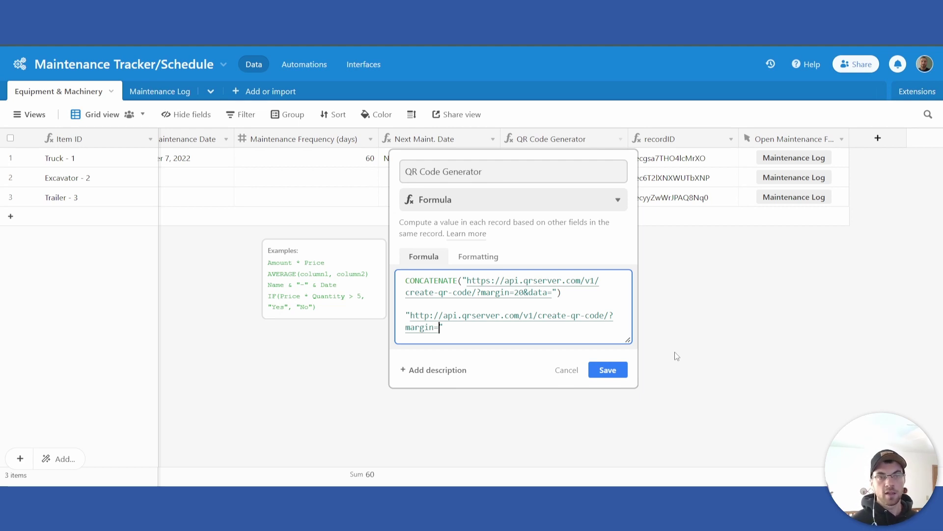
text(20)
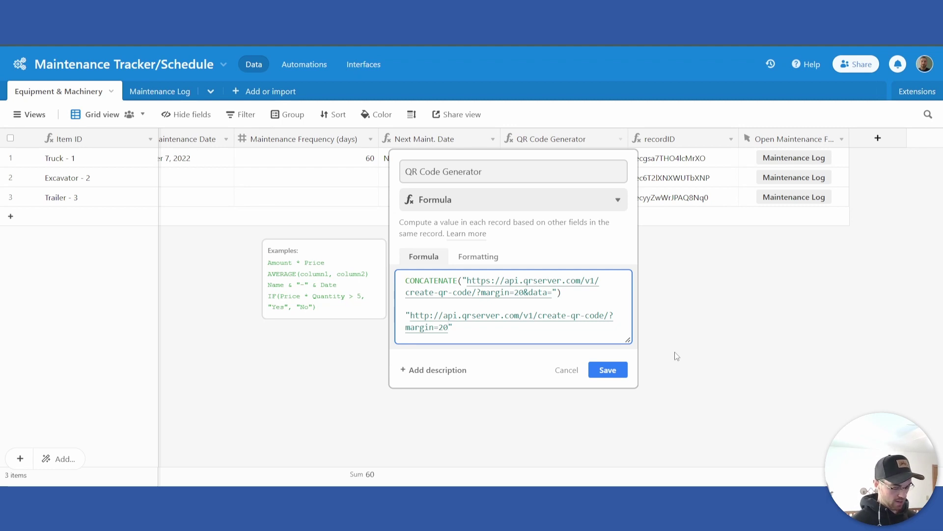
text(&)
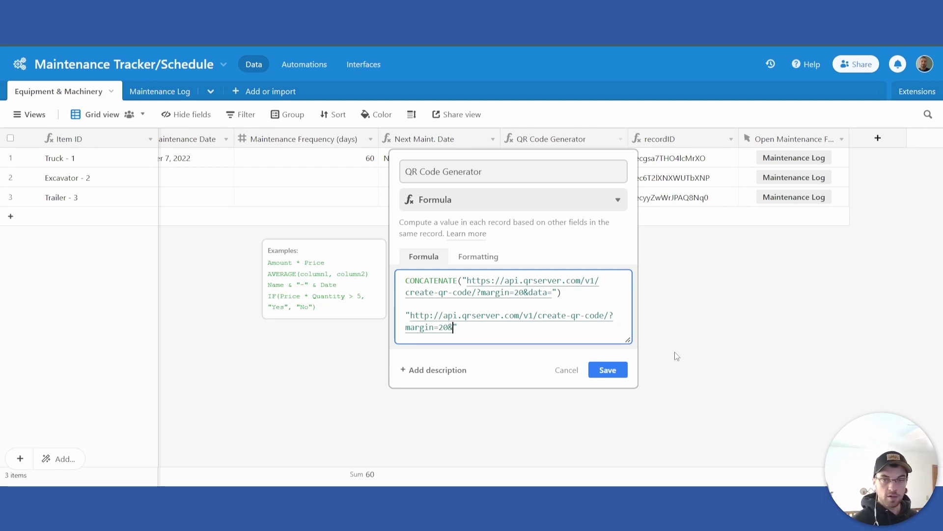
text(data=)
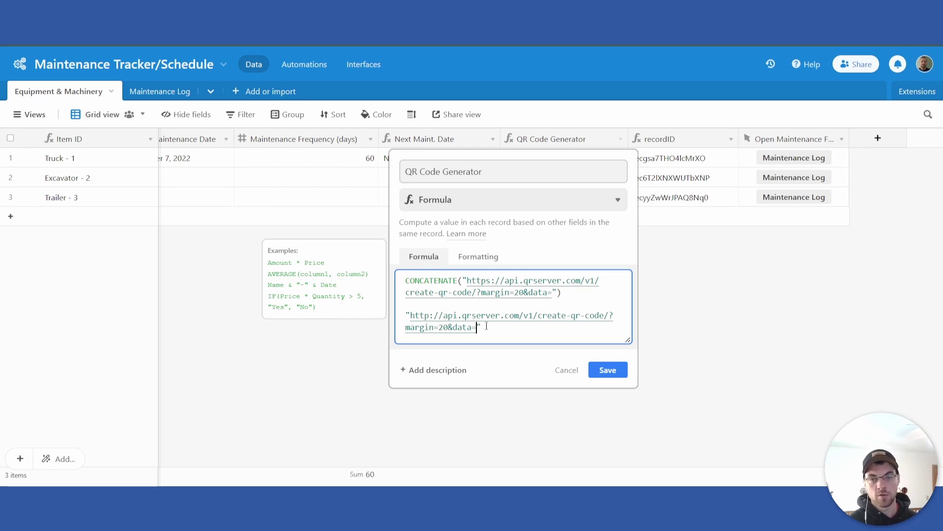
Delete the leftover sample URL line and save the QR Code Generator formula
click(566, 293)
drag(516, 335, 395, 318)
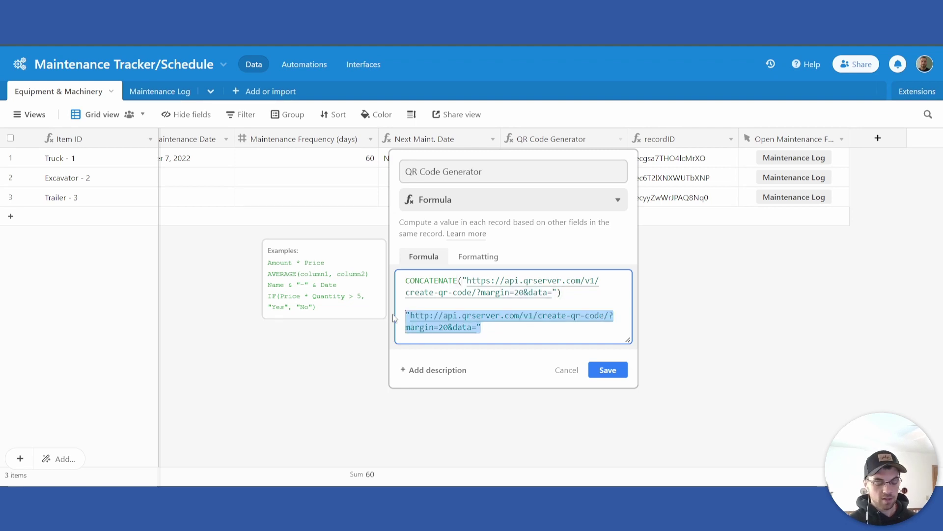
key(BackSpace)
drag(582, 295, 395, 279)
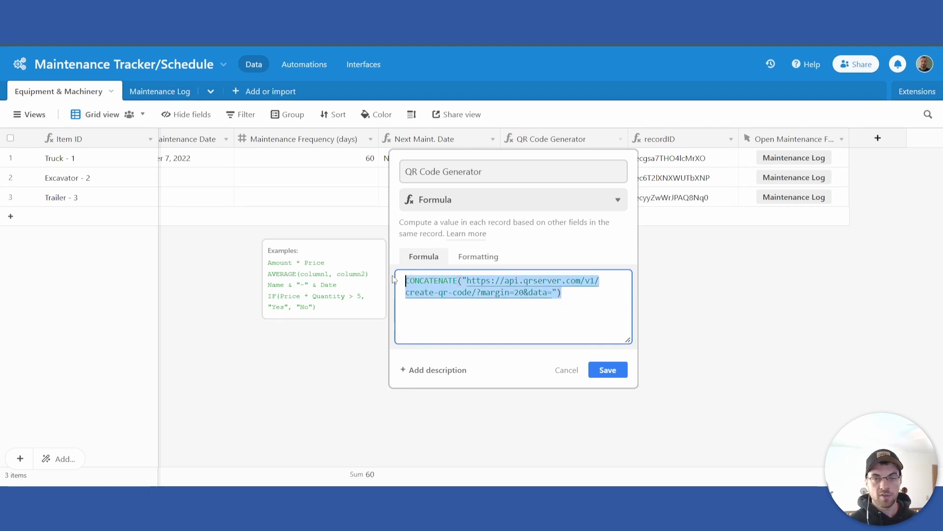
click(609, 370)
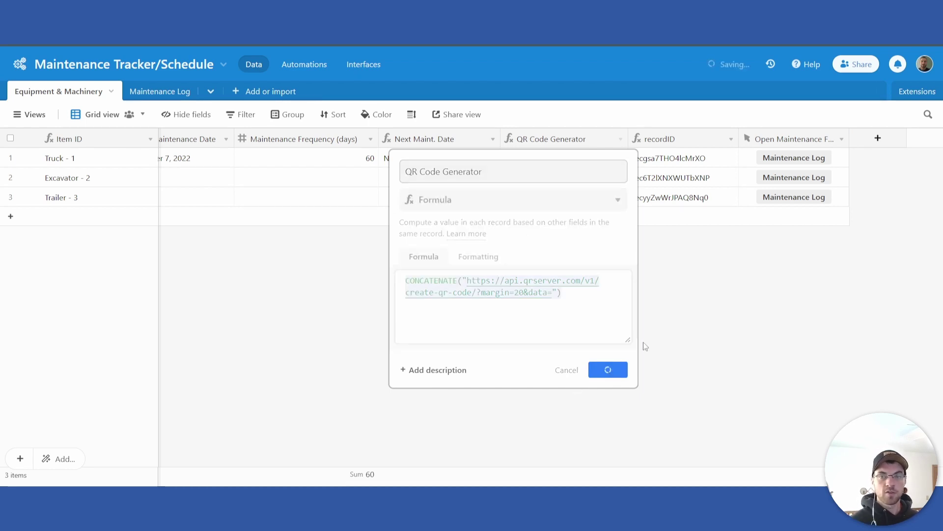
click(557, 159)
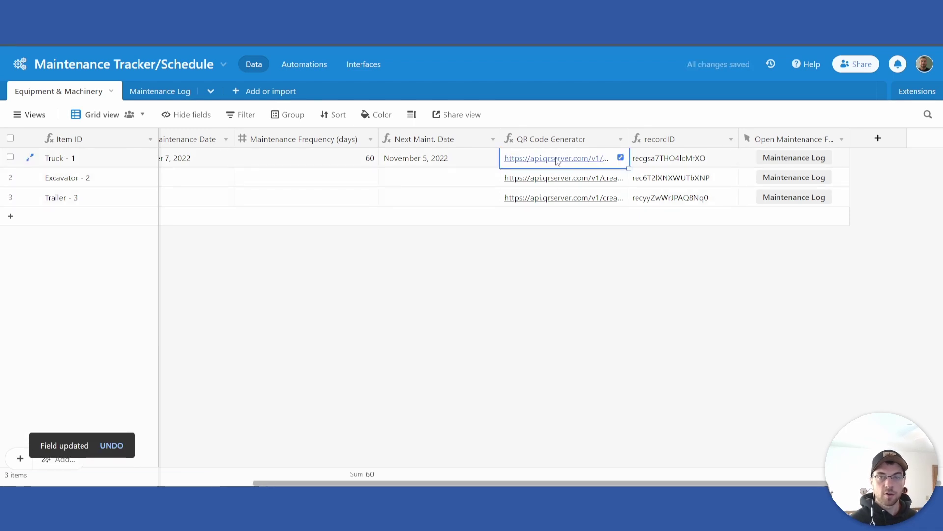
click(558, 159)
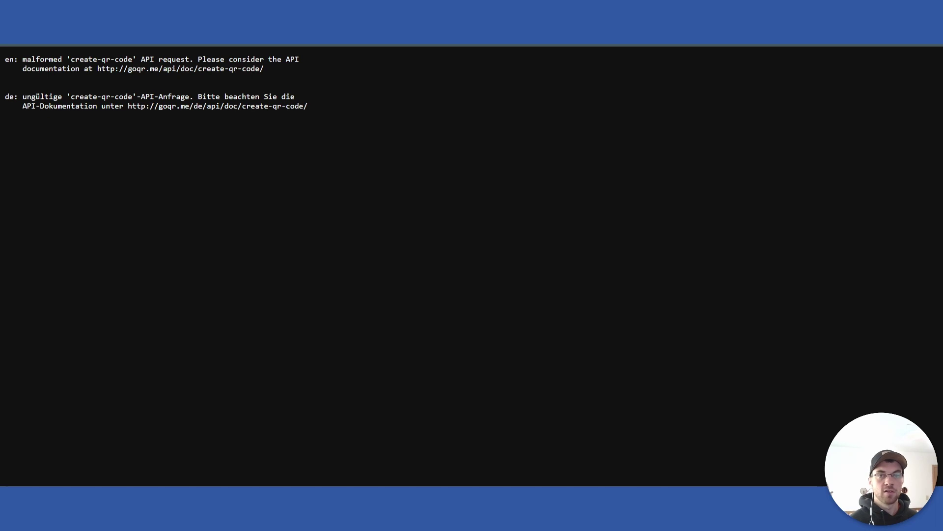
key(ctrl+w)
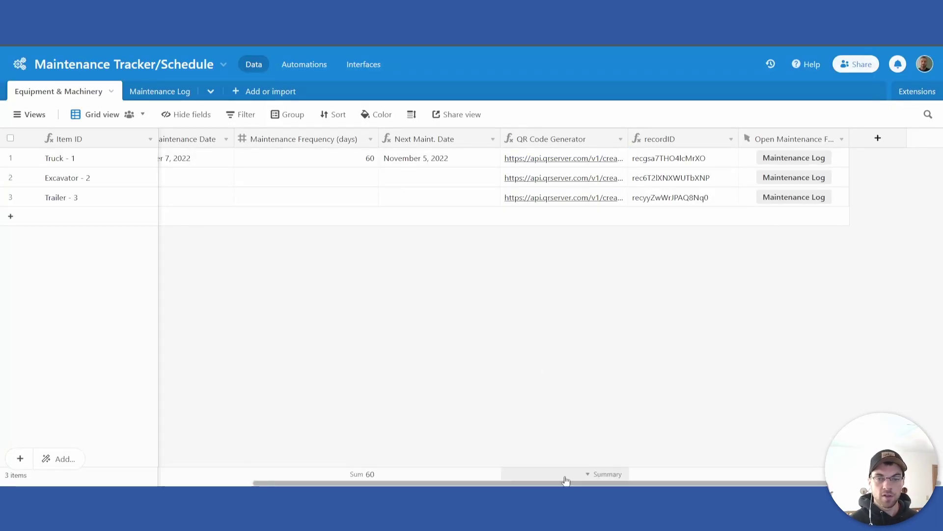
key(alt+Tab)
drag(625, 182, 241, 186)
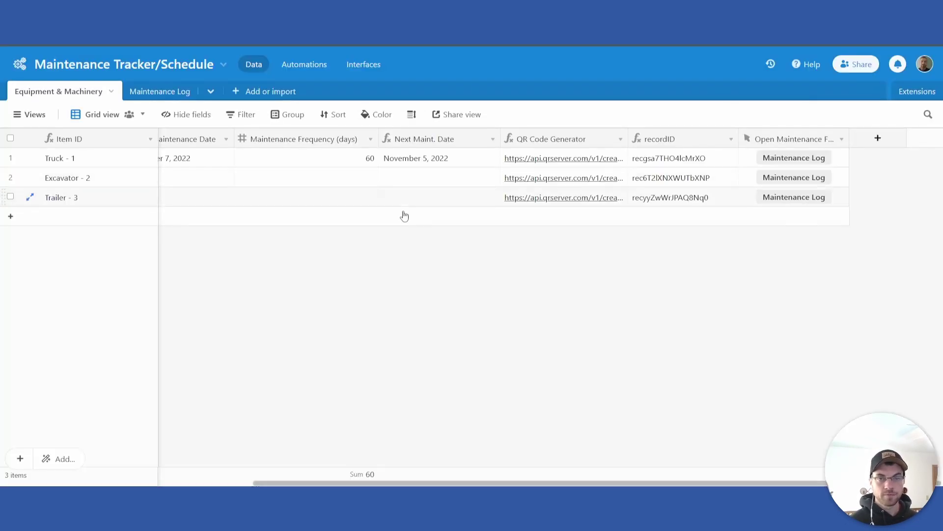
click(621, 140)
Append ENCODE_URL_COMPONENT of the pasted Airtable share URL plus recordID to the formula and save
click(589, 169)
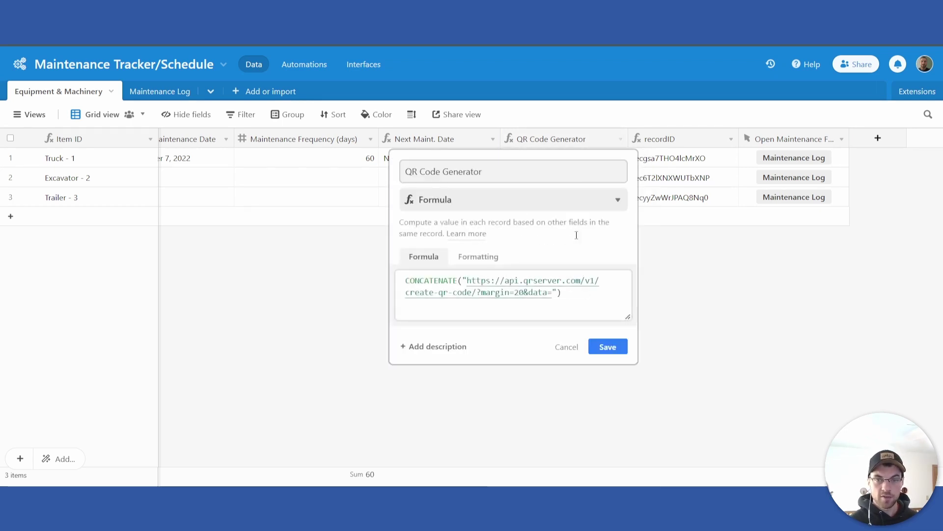
click(559, 291)
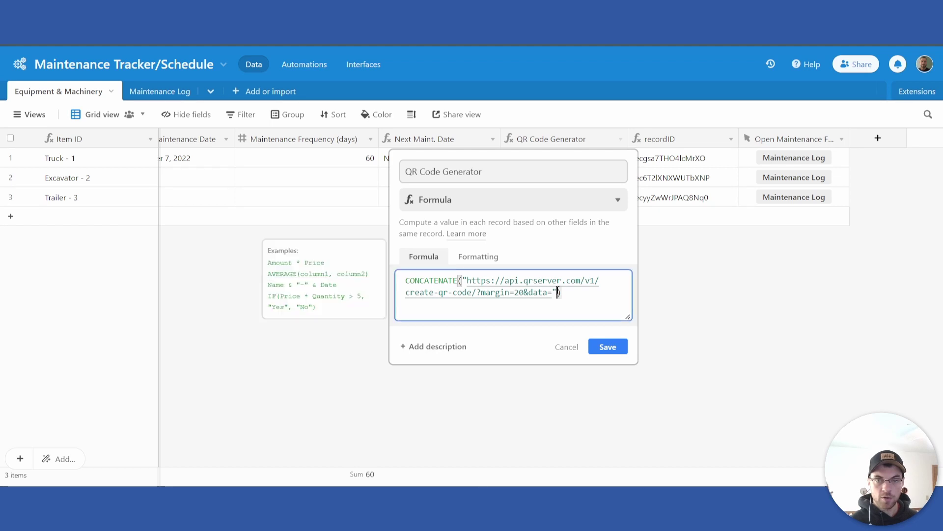
text(,)
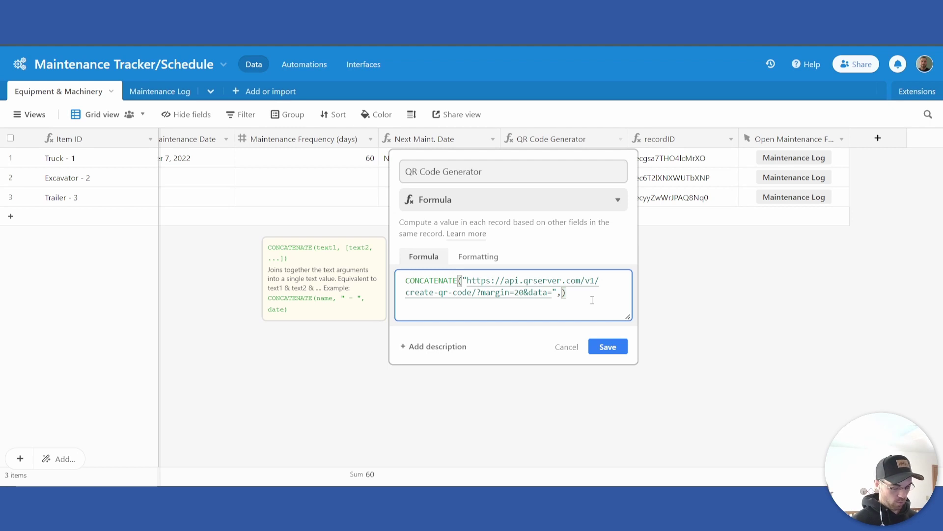
text(enc)
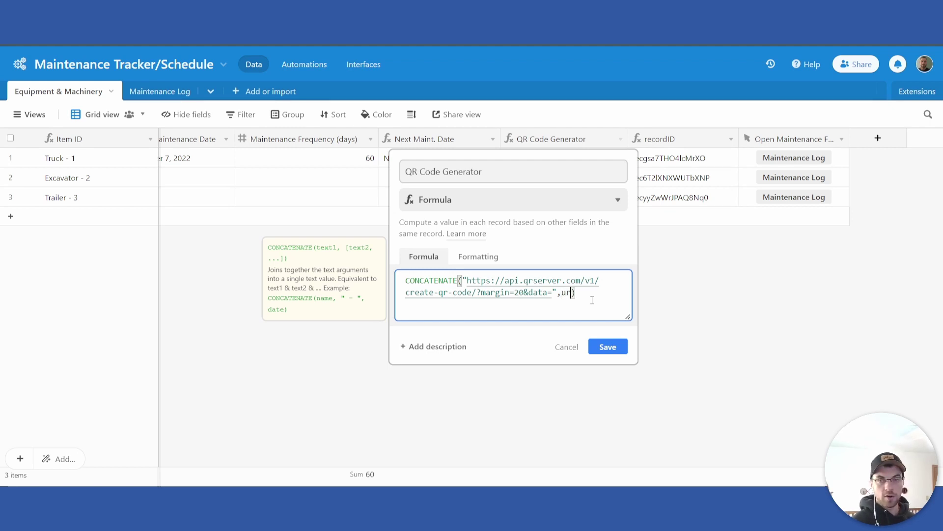
key(Tab)
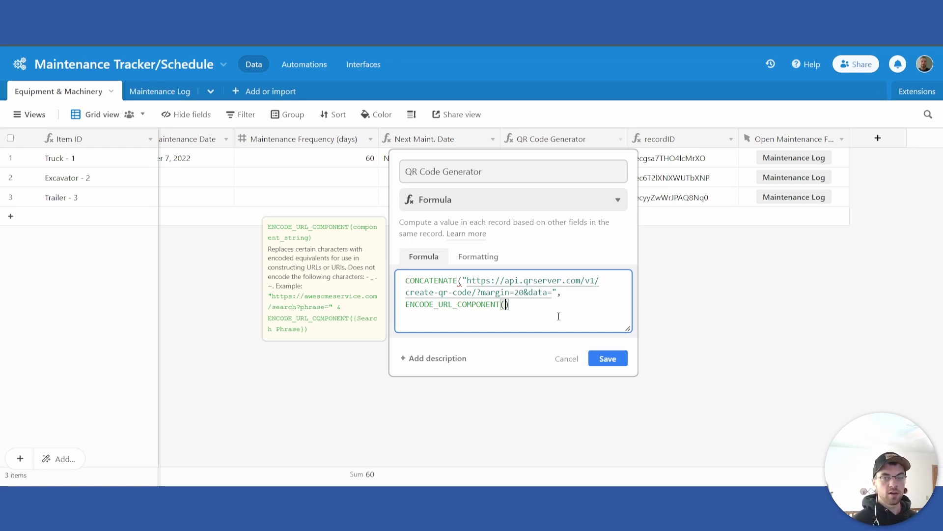
text(")
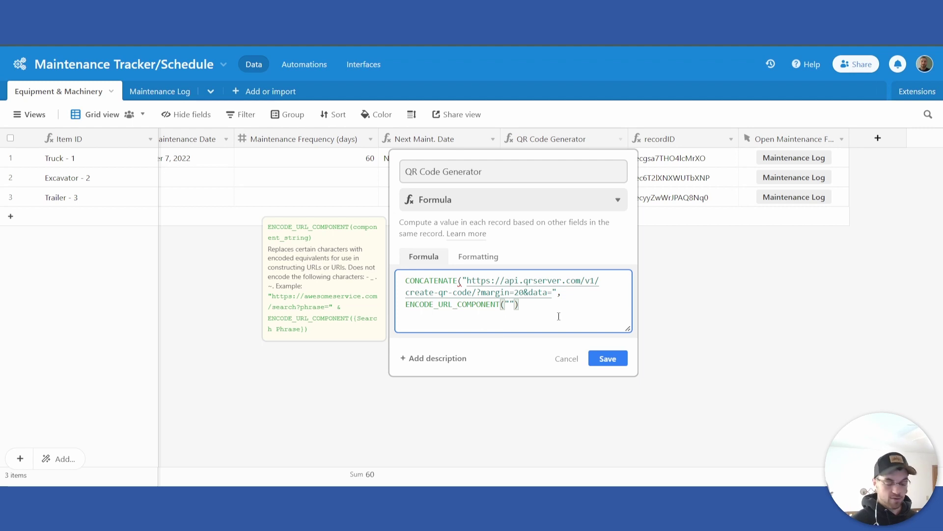
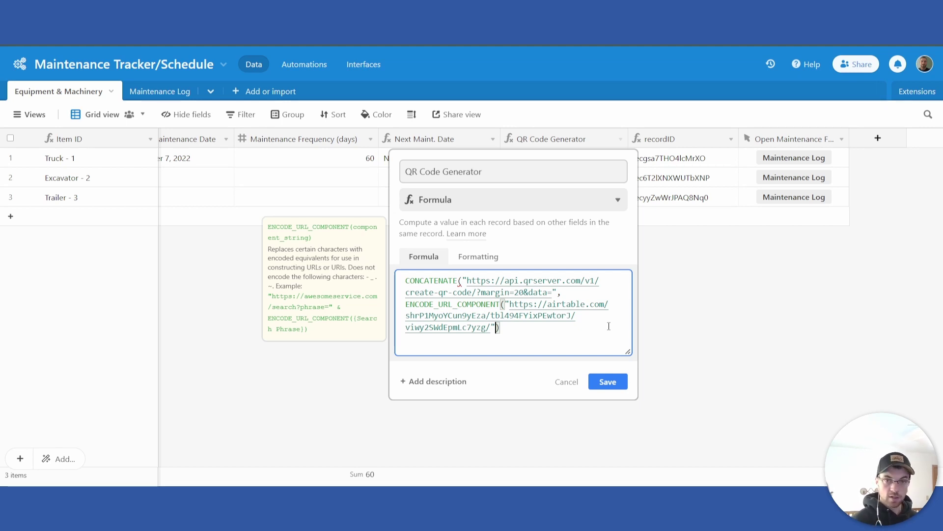
text())
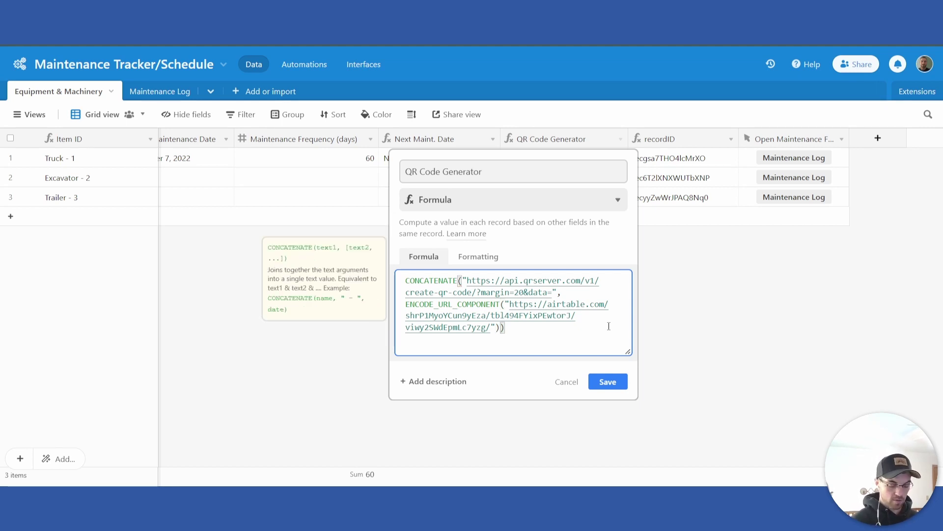
text(,recor)
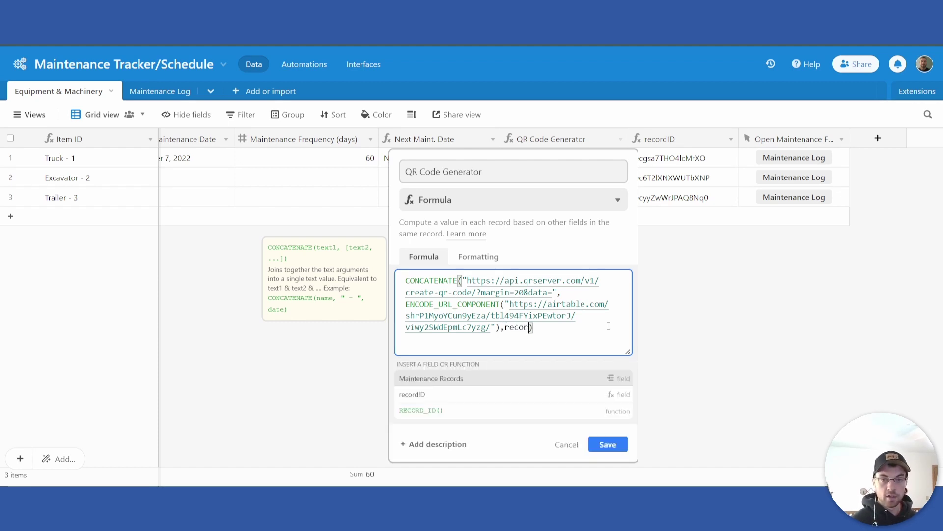
click(412, 395)
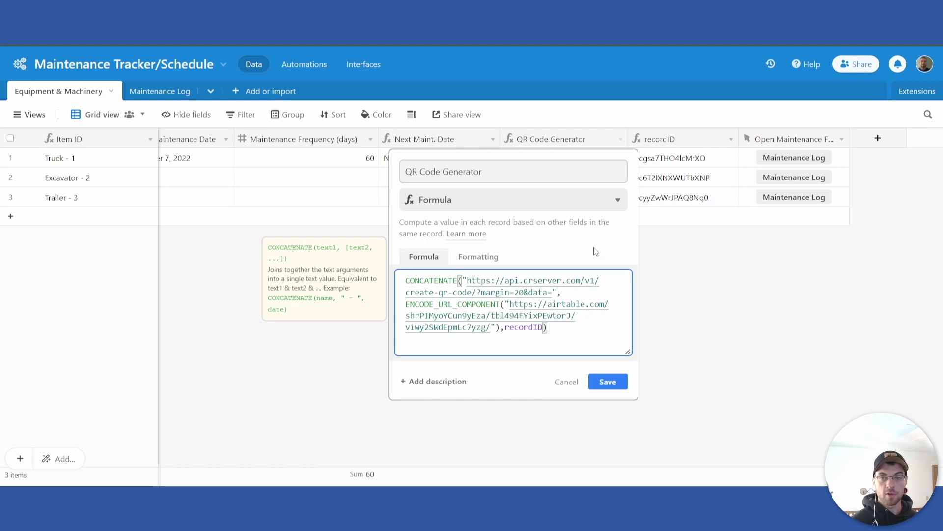
click(619, 387)
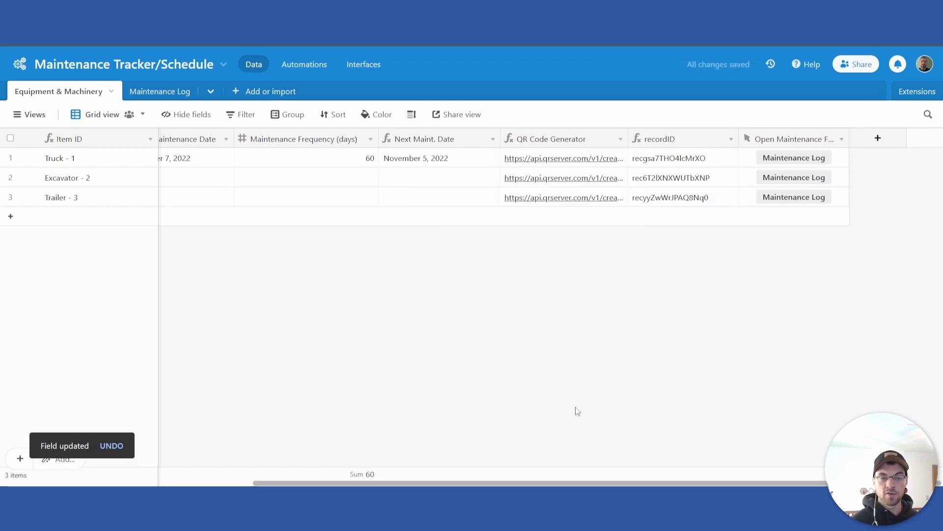
Expand Truck - 1's QR Code Generator URL and open its QR code image to test it
click(620, 160)
click(623, 159)
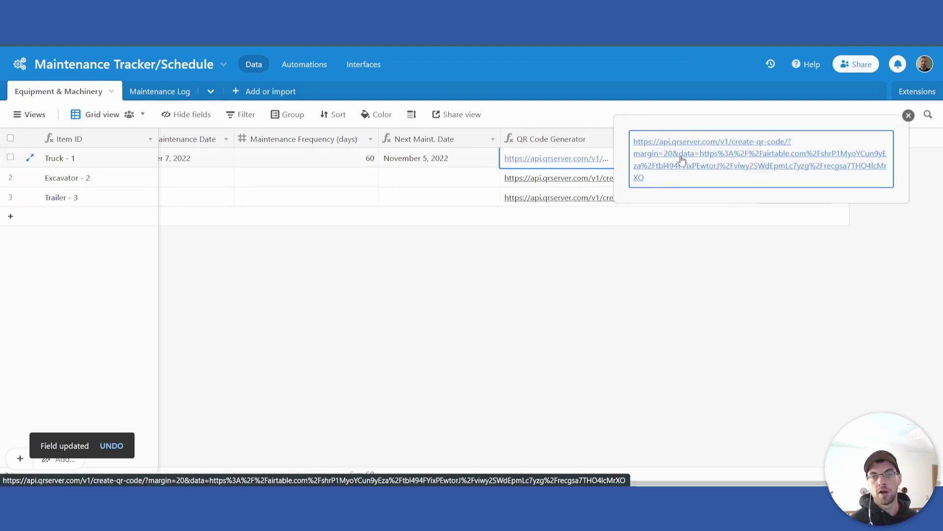
click(682, 158)
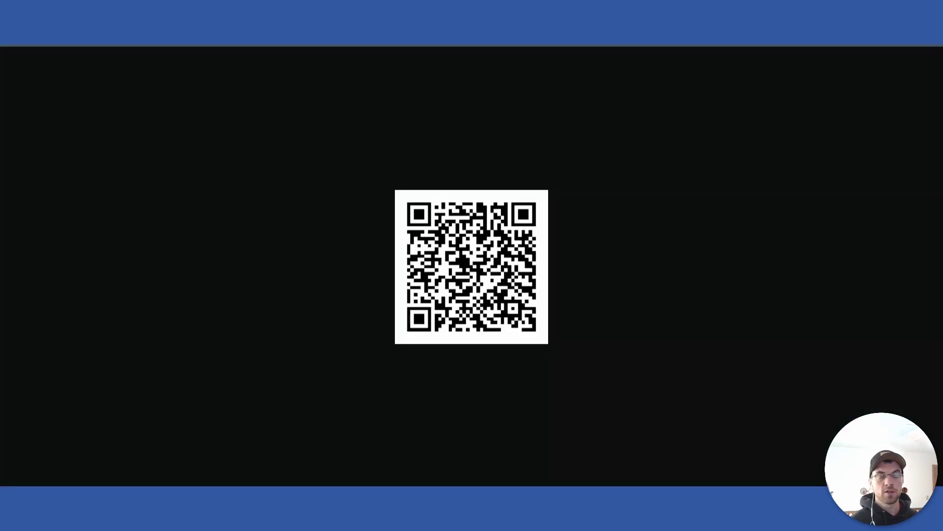
key(ctrl+w)
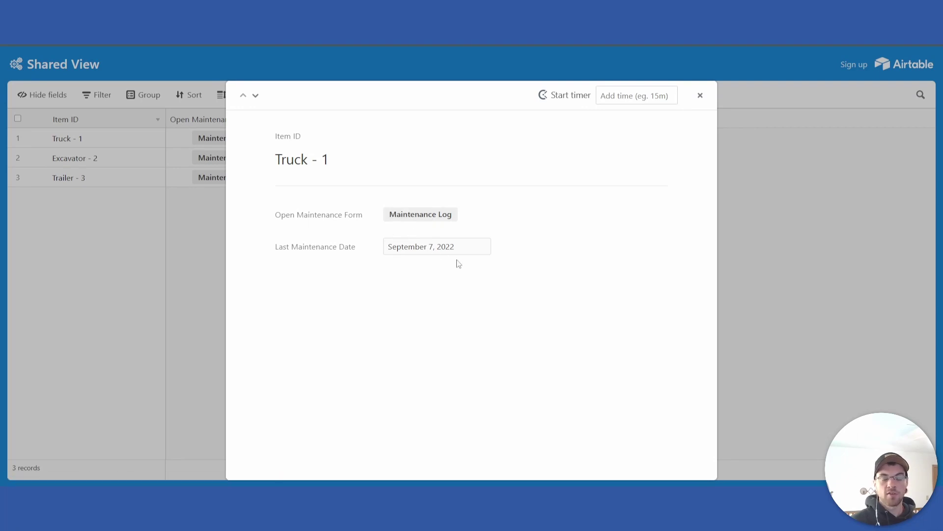
Open the Maintenance Log form prefilled with Truck - 1 and scroll through its fields
click(440, 218)
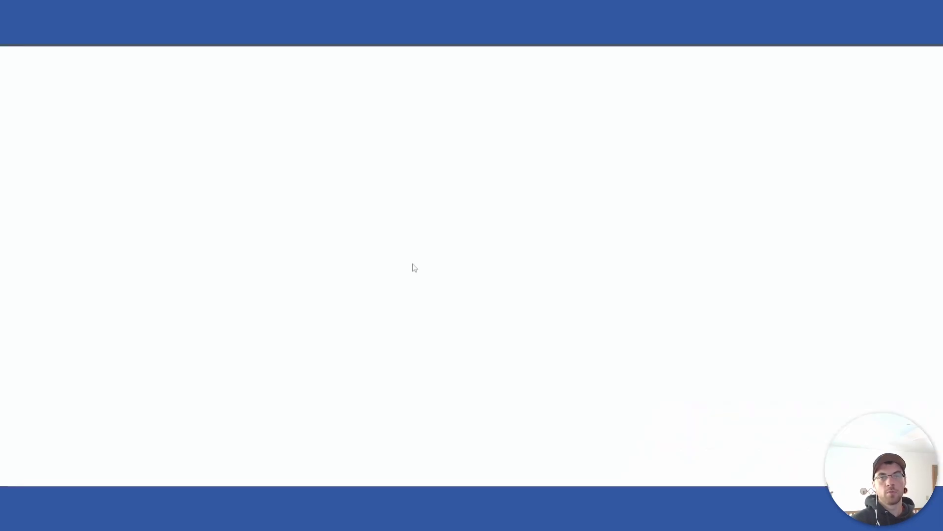
click(339, 181)
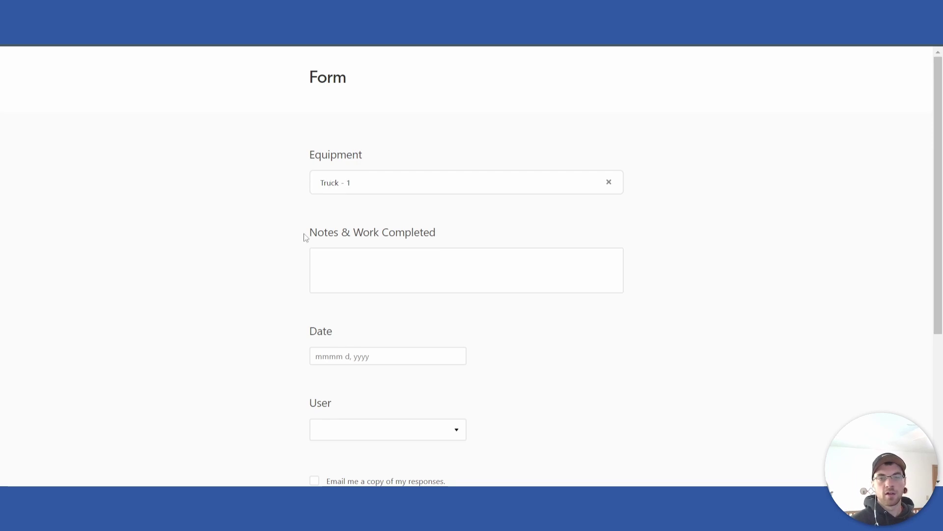
scroll(267, 238, down, 2)
scroll(259, 76, up, 1)
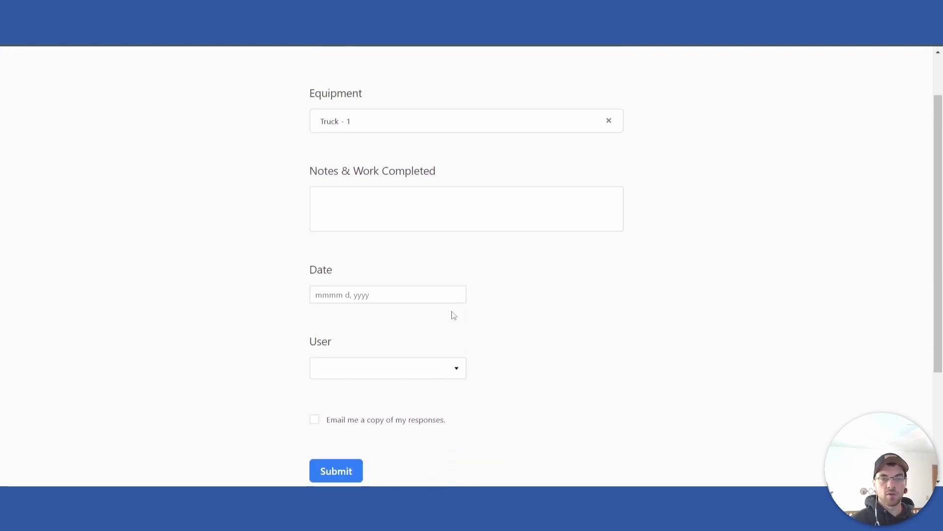
scroll(491, 275, down, 3)
scroll(122, 160, up, 5)
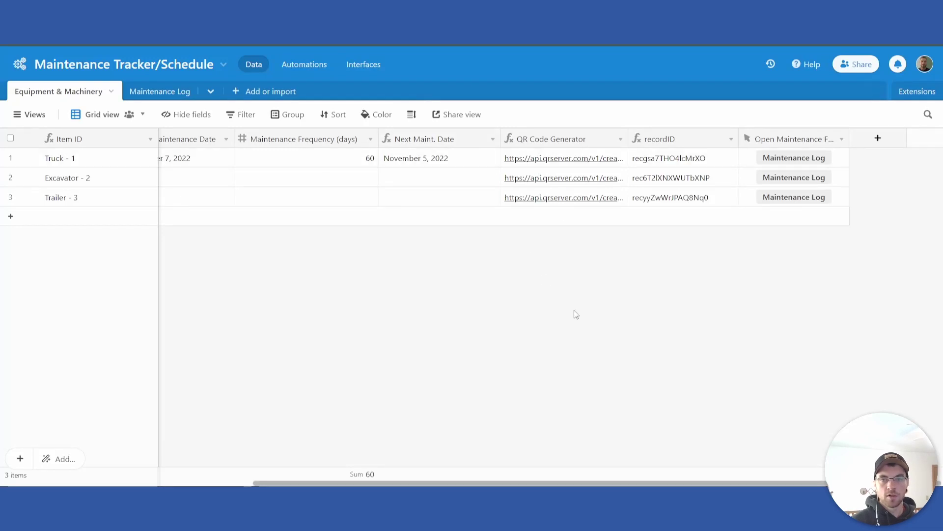
Insert an Attachment field named QR Code left of QR Code Generator and narrow its column
right_click(560, 141)
click(575, 241)
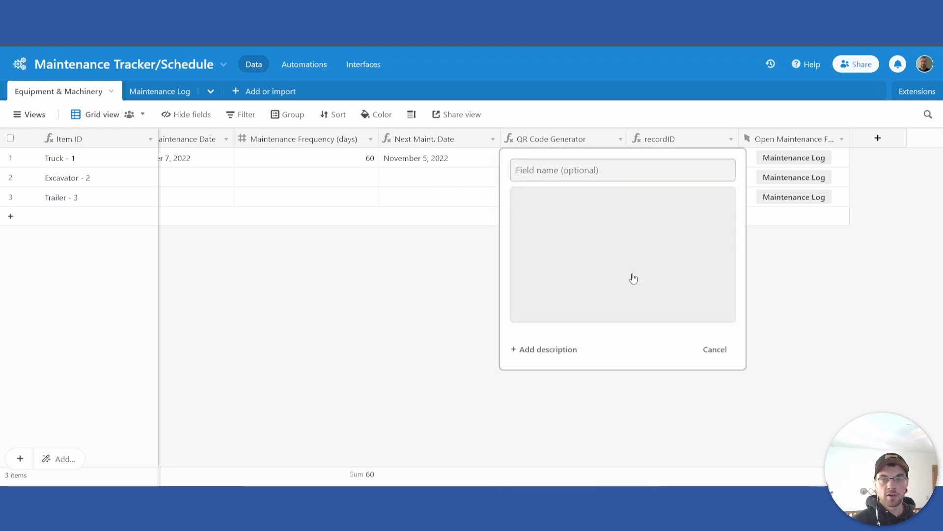
text(QR Code)
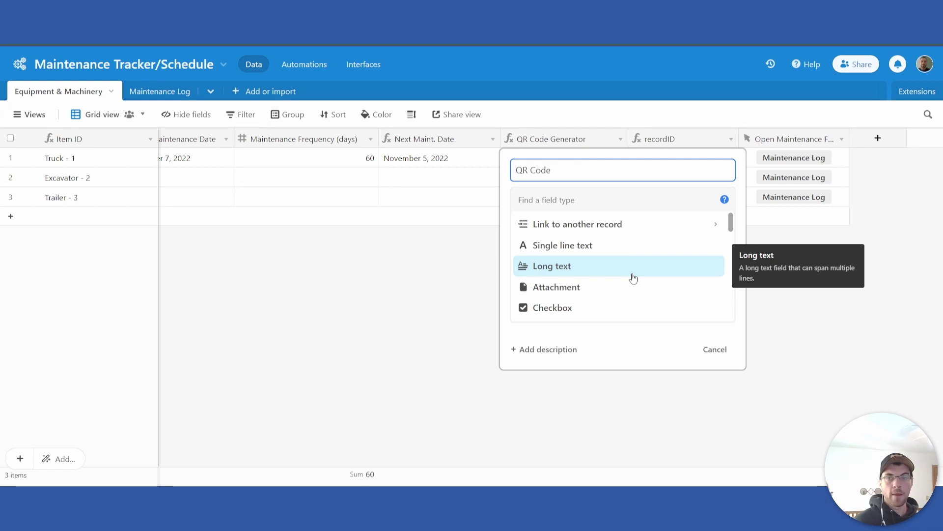
drag(581, 170, 483, 187)
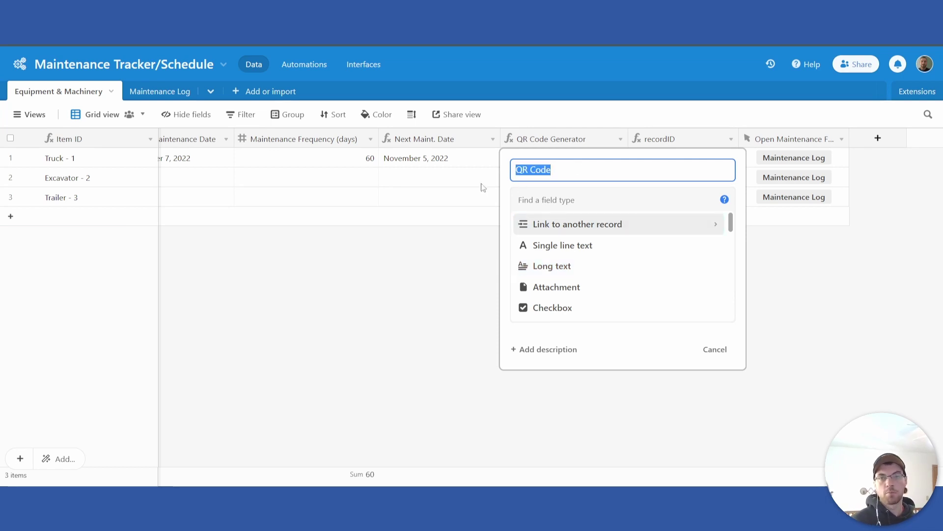
click(575, 172)
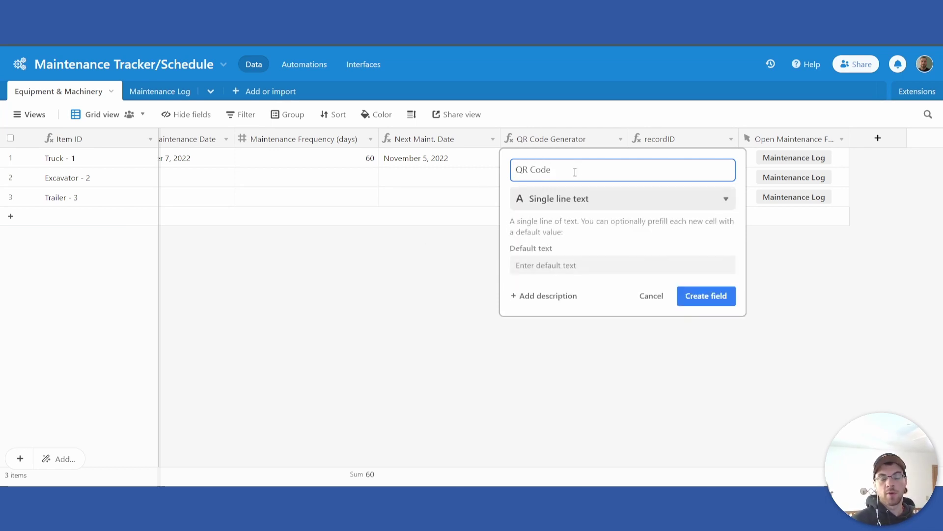
key(Home)
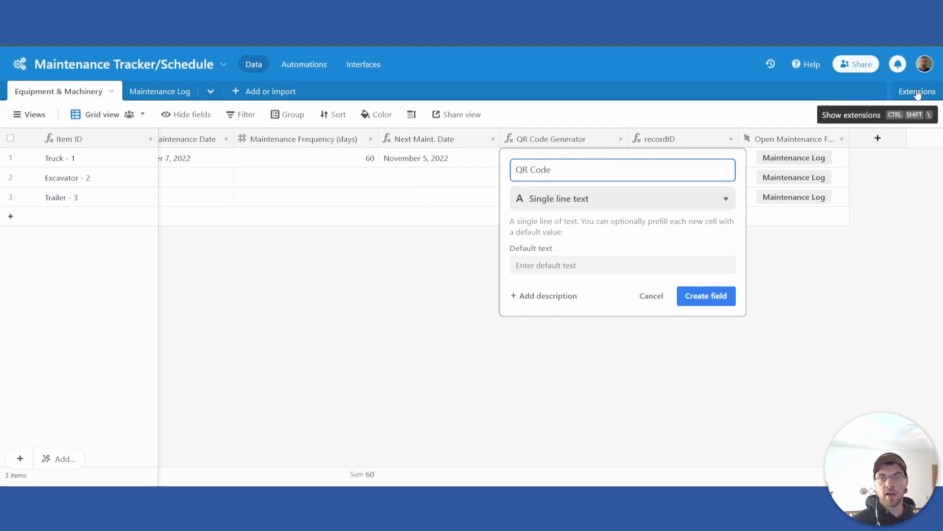
click(580, 199)
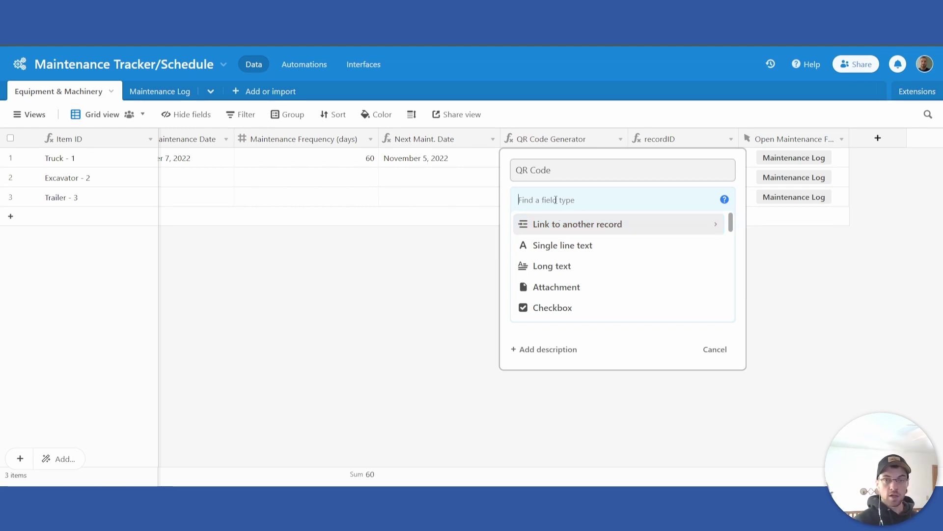
text(att)
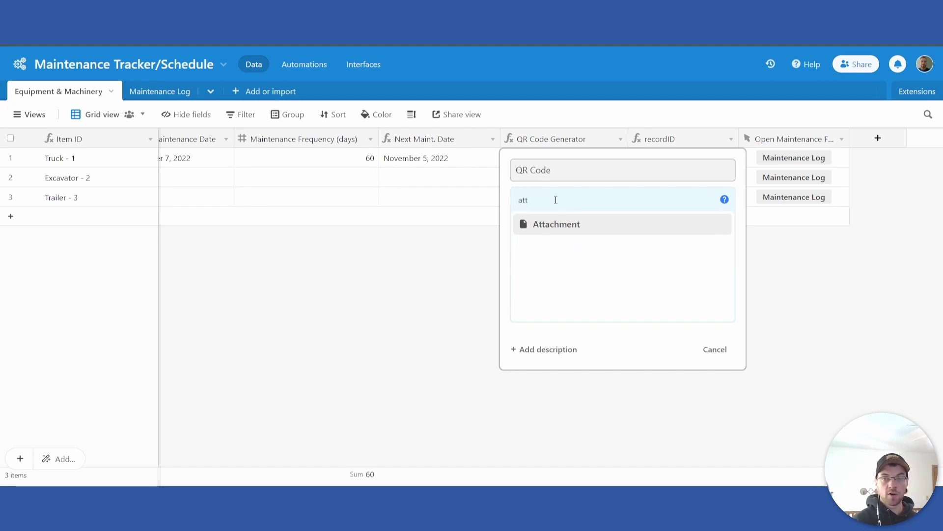
key(Return)
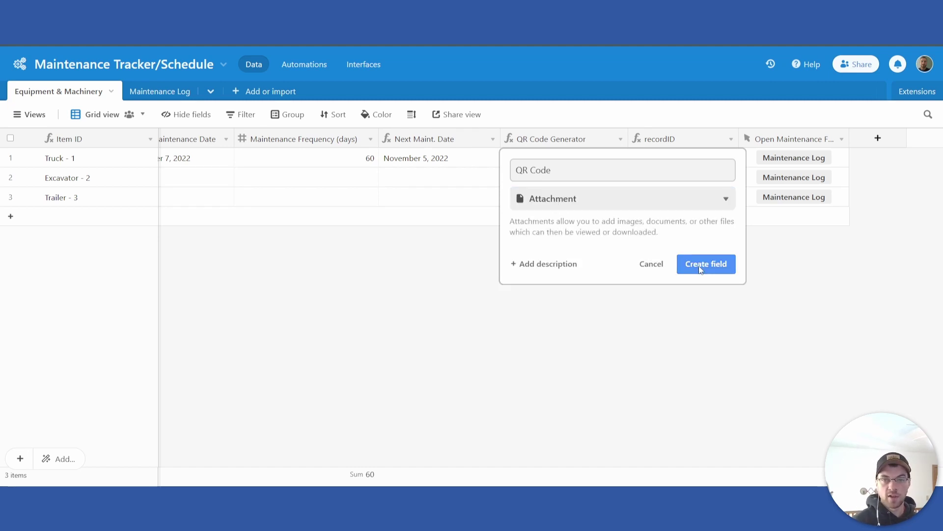
click(702, 265)
drag(607, 135, 587, 136)
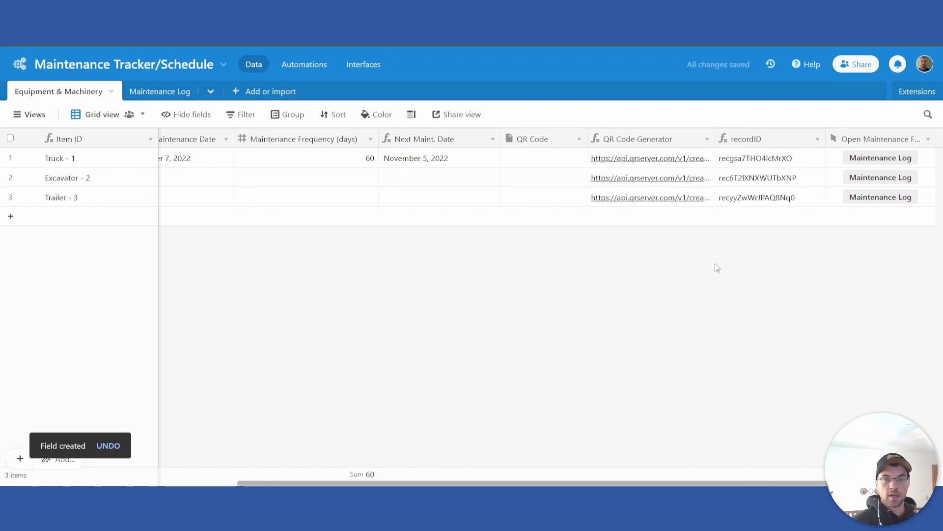
Scroll the grid right, open the Extensions panel and bring up the extension Marketplace
drag(428, 484, 289, 483)
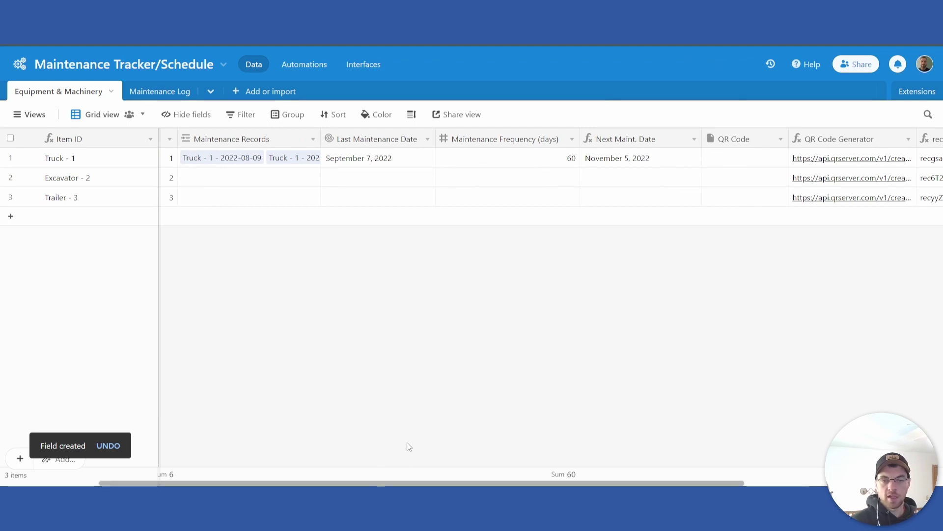
scroll(416, 432, right, 8)
scroll(491, 294, right, 2)
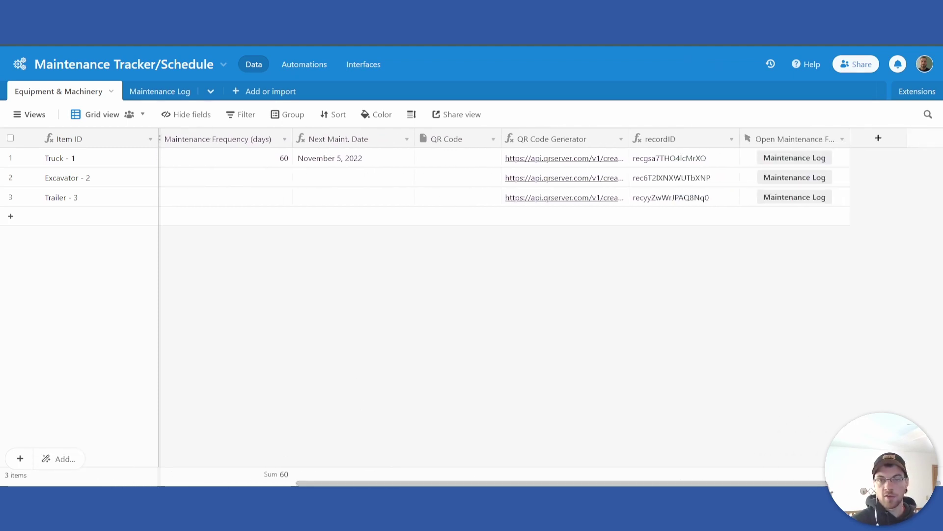
click(915, 93)
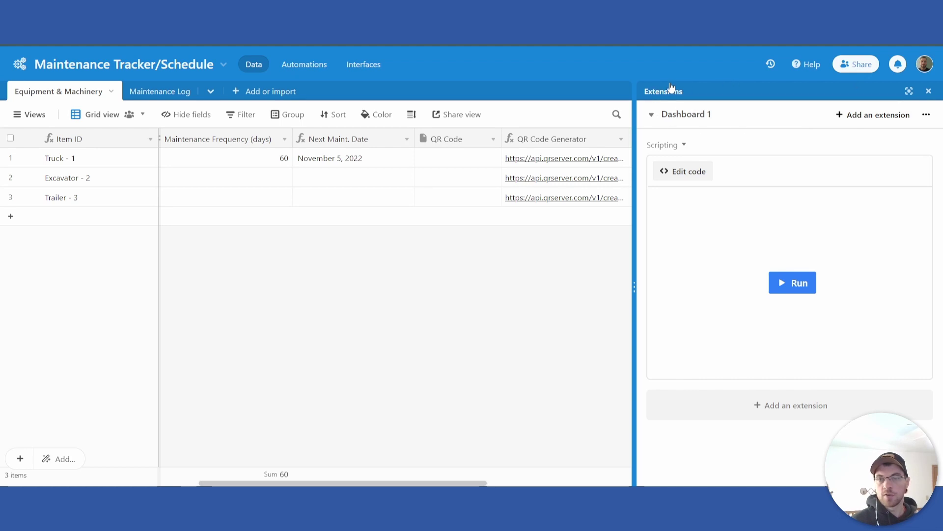
click(929, 92)
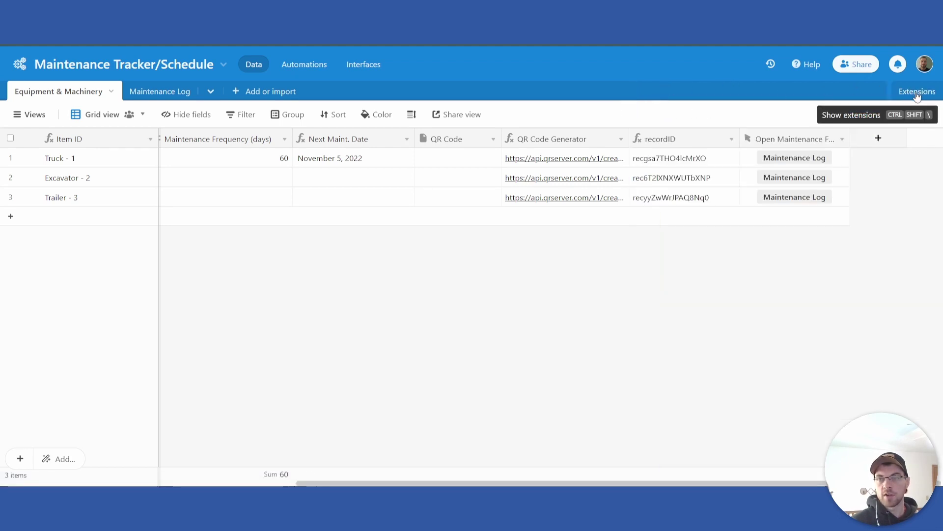
click(916, 91)
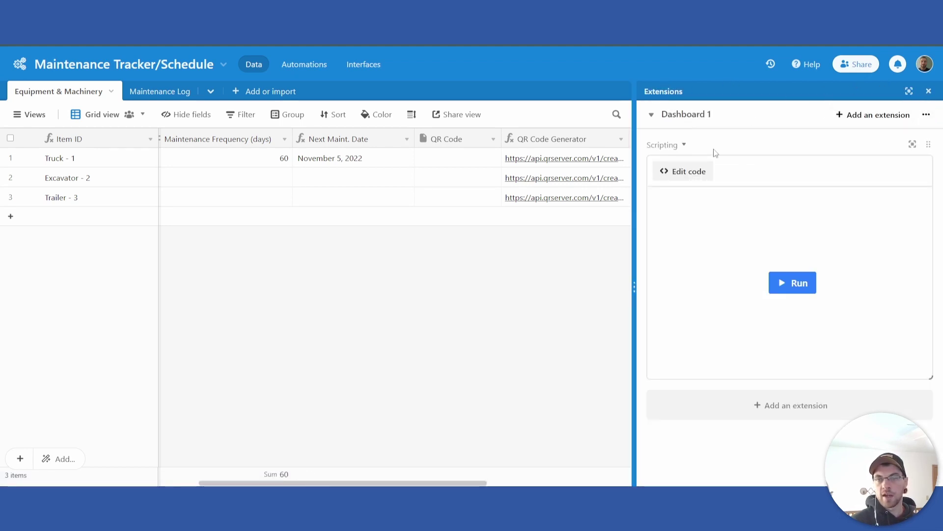
click(877, 116)
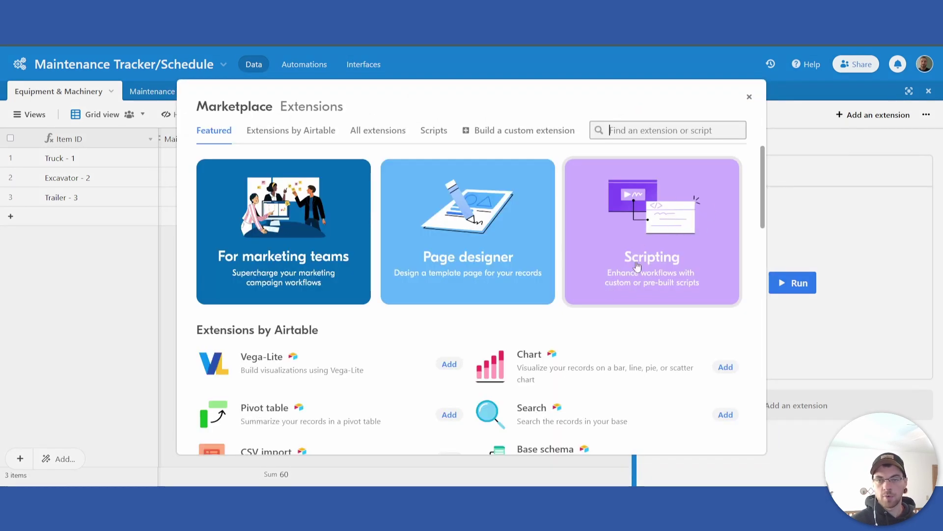
Add a Scripting extension from the Marketplace, dismiss its welcome examples and close its editor
click(654, 203)
click(639, 147)
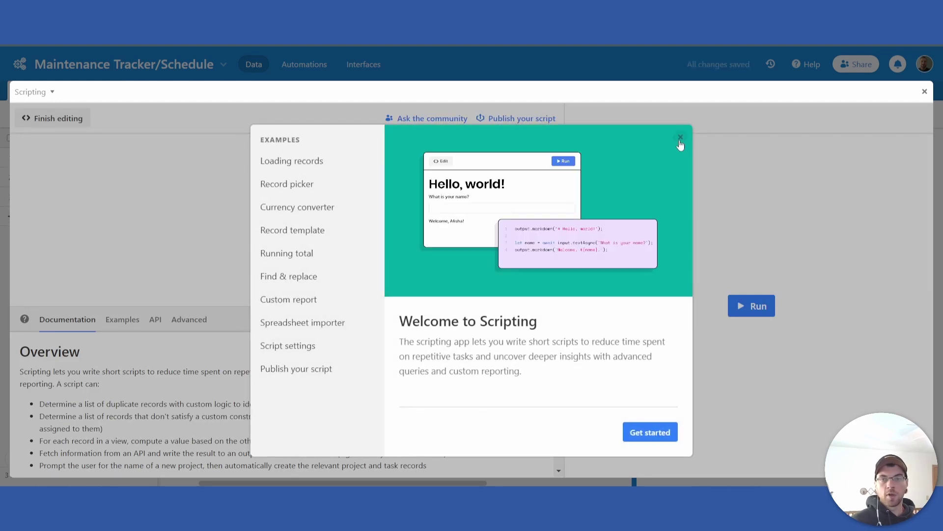
click(213, 187)
click(550, 319)
click(362, 296)
key(ctrl+a)
click(925, 91)
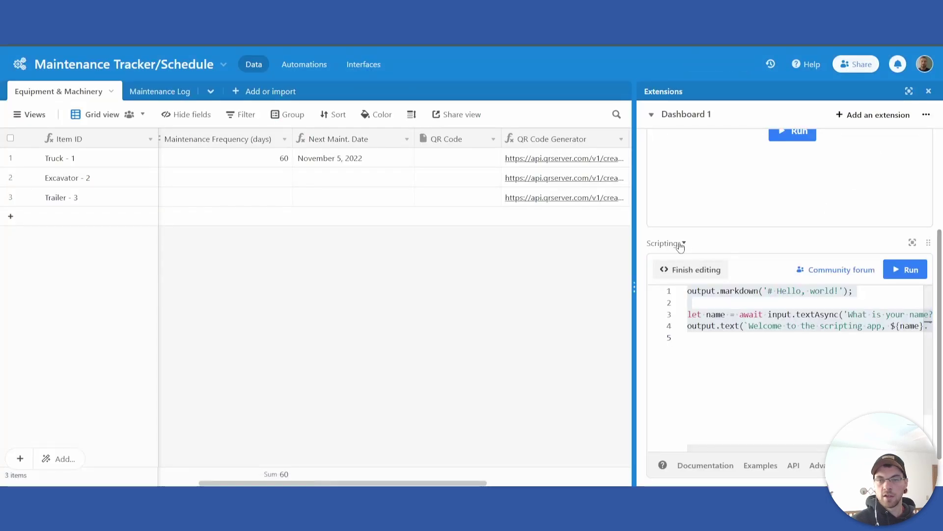
Delete the newly added Scripting extension and open the existing QR Code script's code
click(681, 243)
click(706, 436)
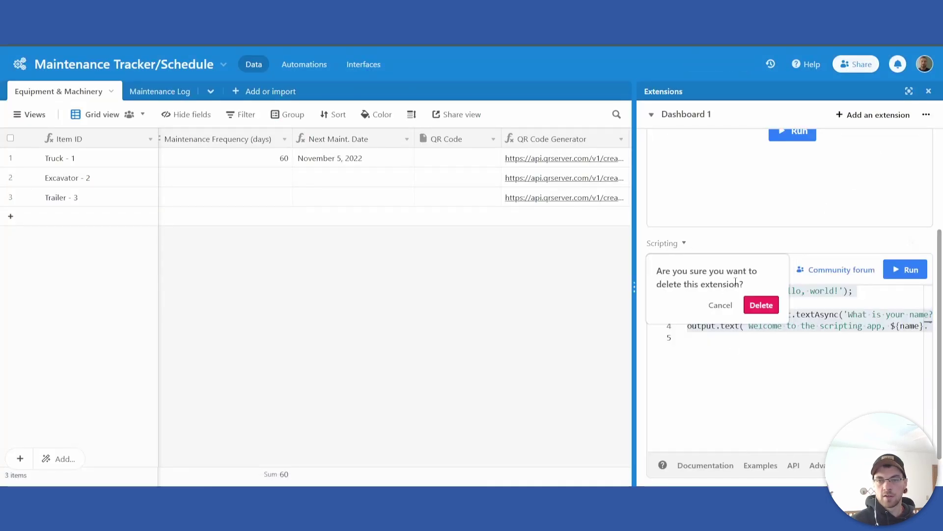
click(761, 305)
click(698, 175)
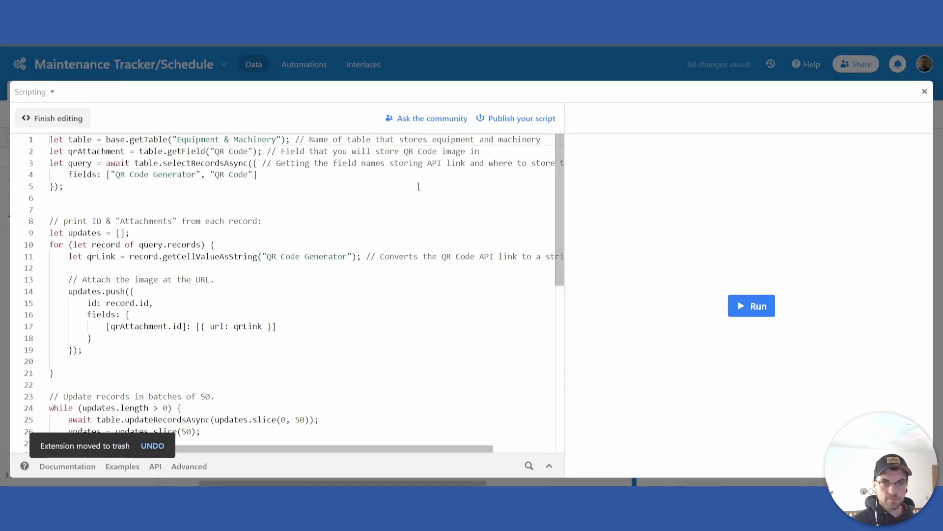
Review the script's Equipment & Machinery, QR Code and QR Code Generator names, then leave full screen
drag(566, 166, 575, 137)
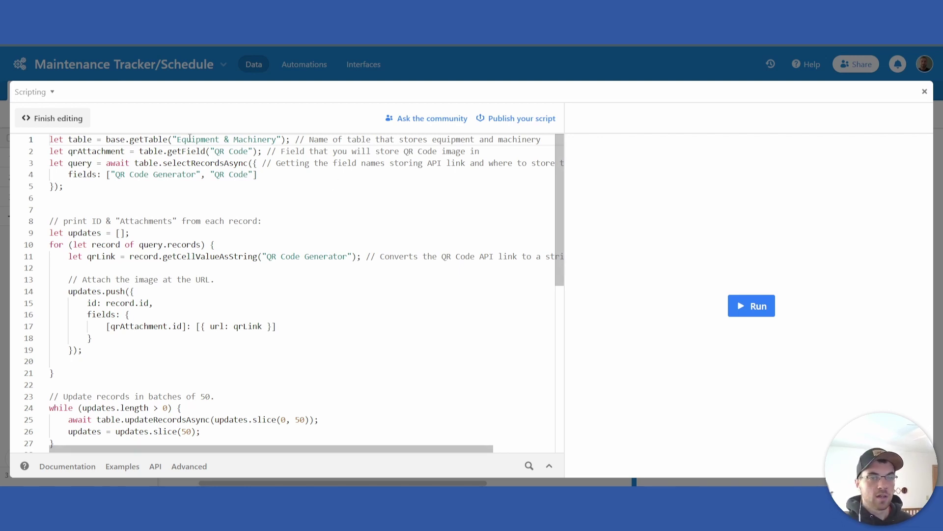
double_click(69, 139)
drag(177, 139, 274, 139)
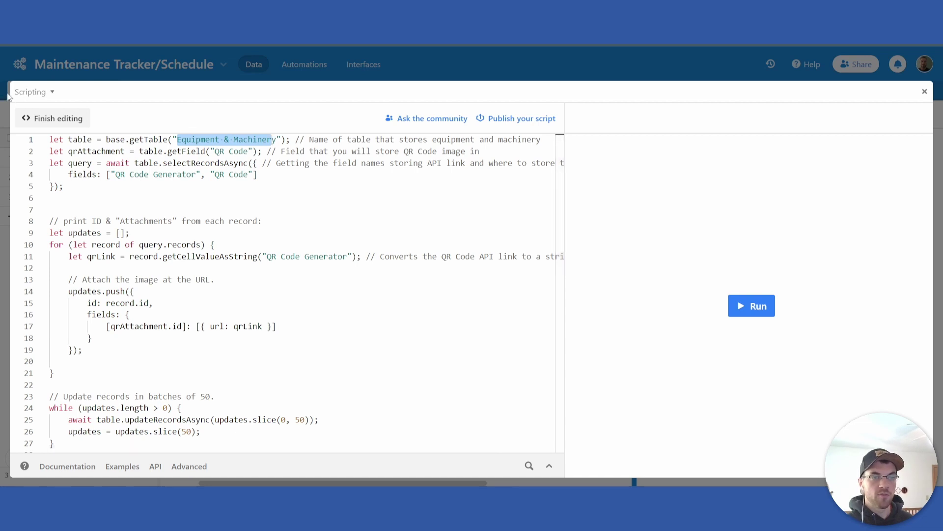
drag(215, 151, 249, 152)
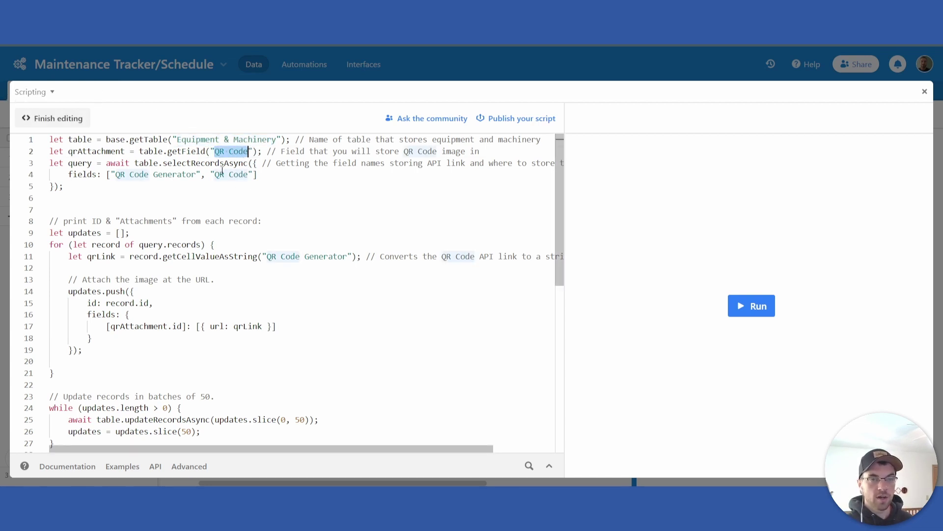
click(218, 152)
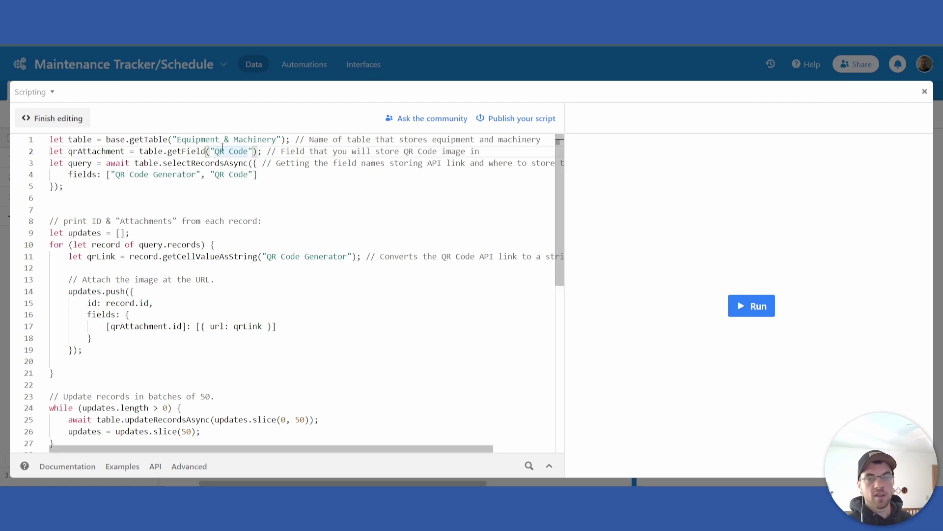
drag(215, 151, 249, 150)
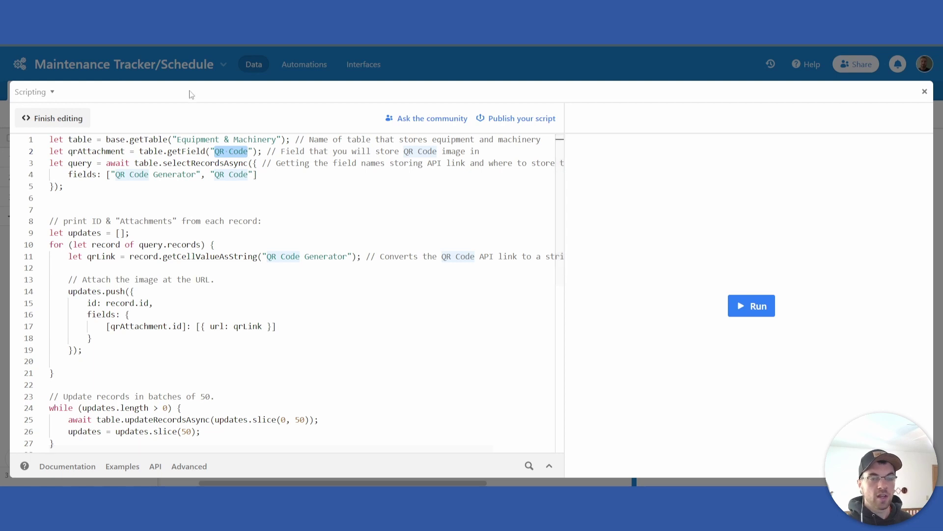
drag(215, 175, 244, 175)
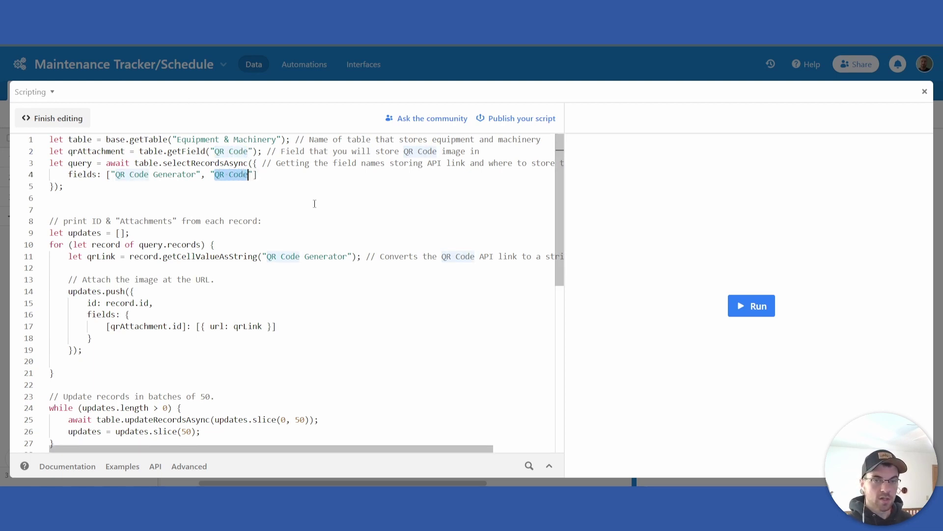
click(283, 198)
drag(114, 176, 183, 176)
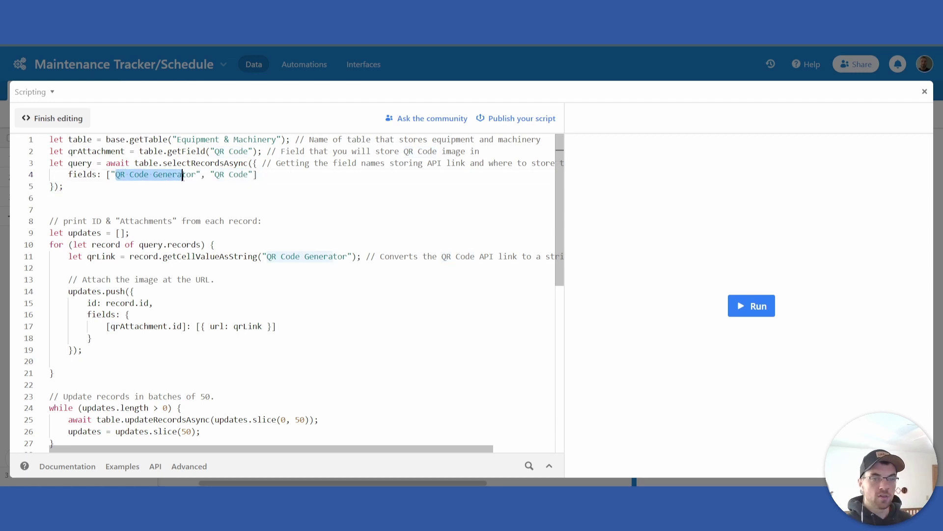
click(924, 92)
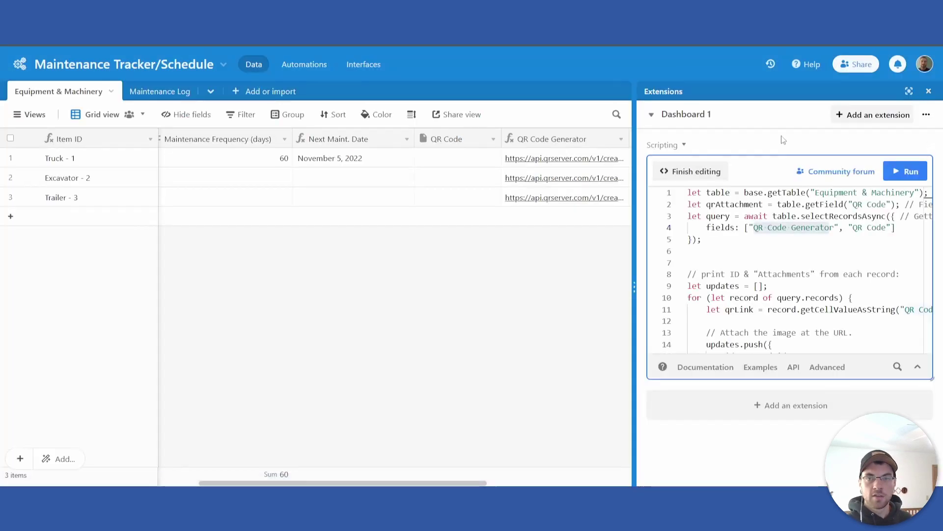
Close the Extensions panel, view row 1's full QR Code Generator URL, and add a blank fourth record
click(929, 90)
click(619, 139)
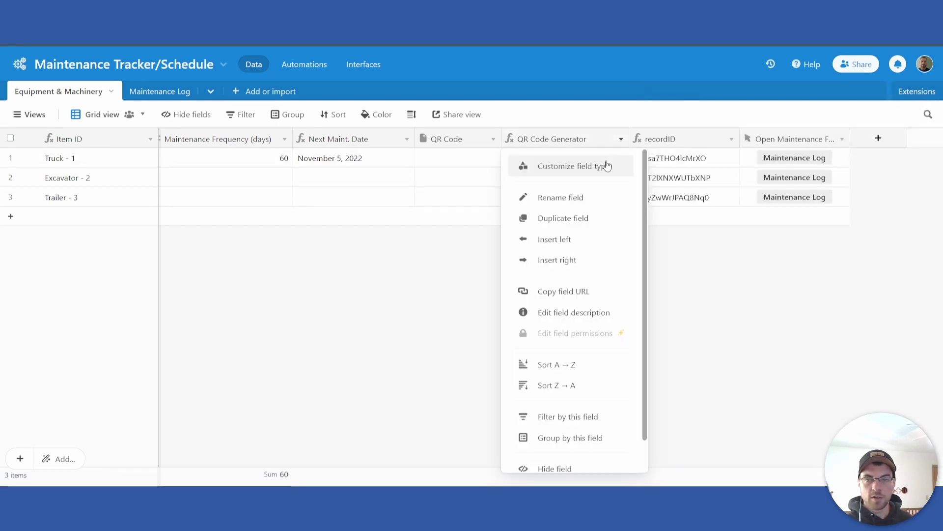
click(703, 265)
click(627, 164)
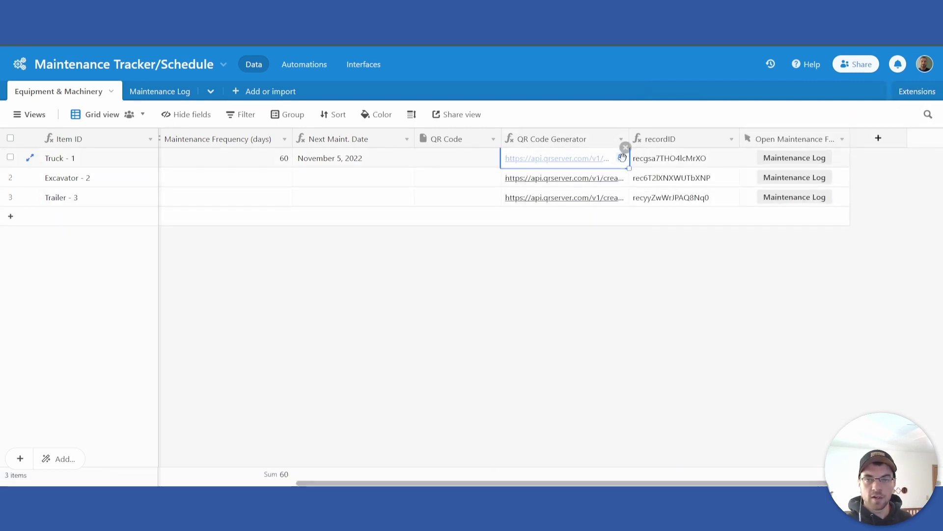
click(622, 158)
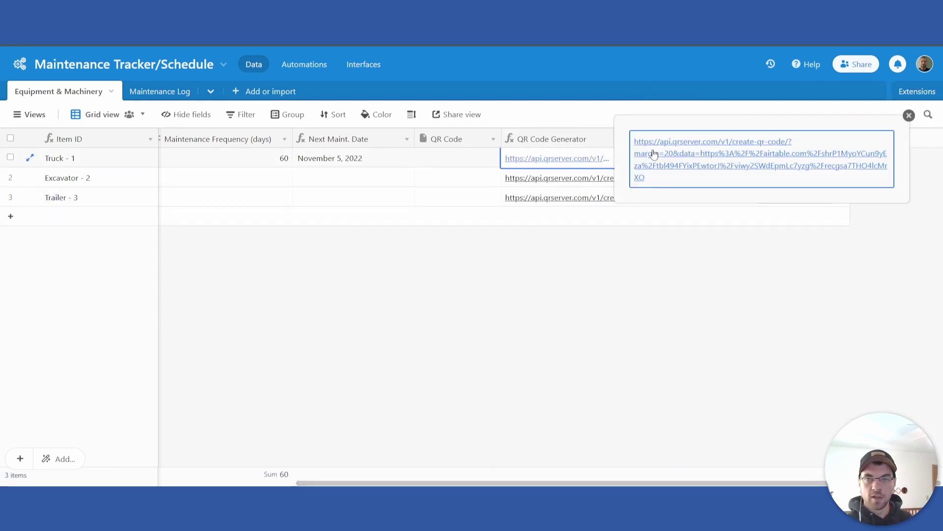
click(541, 252)
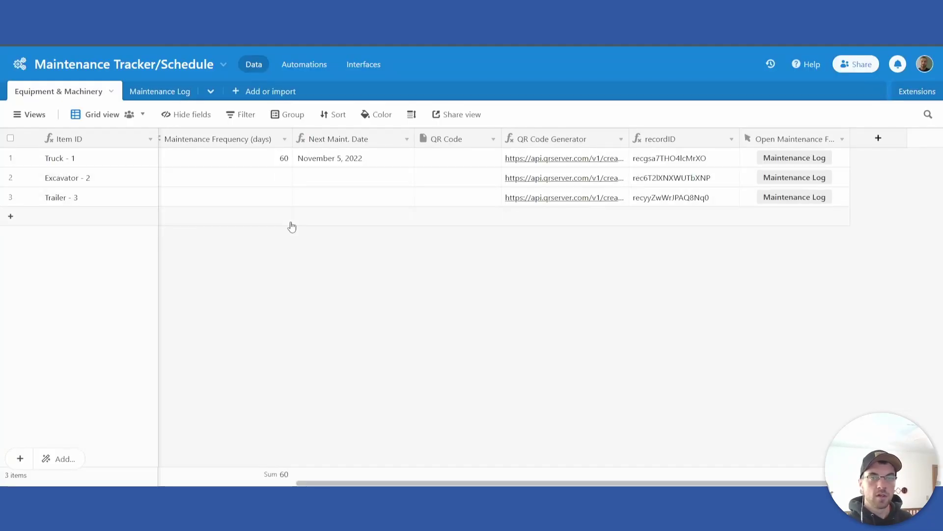
click(291, 224)
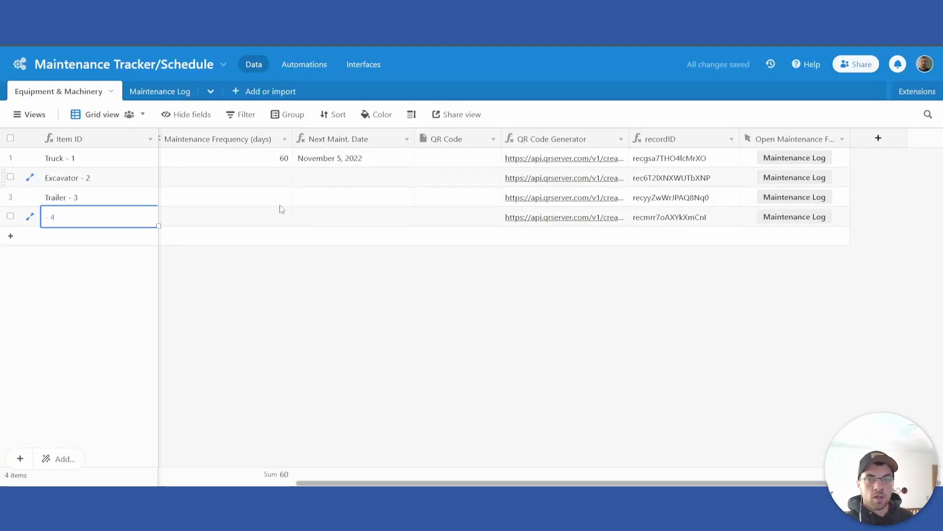
Delete the blank fourth record and open the Scripting extension's code in full screen
right_click(14, 217)
click(72, 400)
click(918, 93)
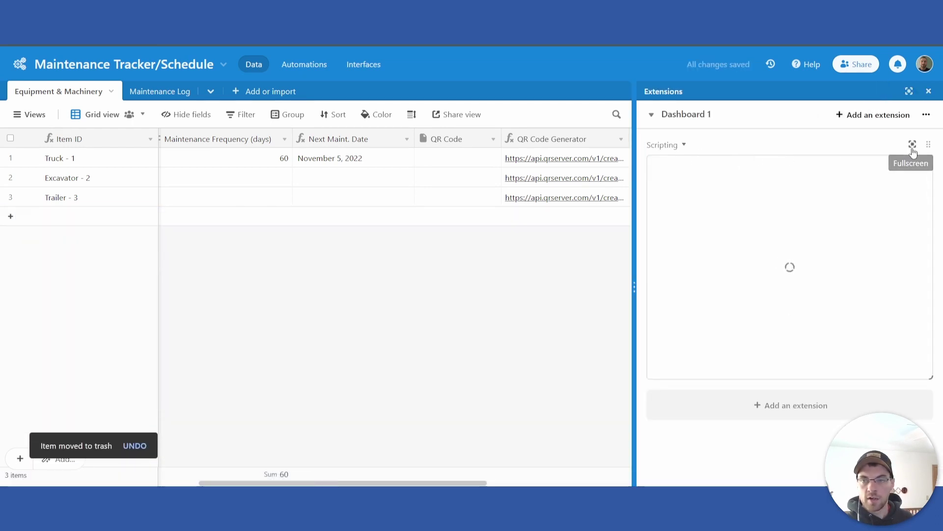
click(912, 145)
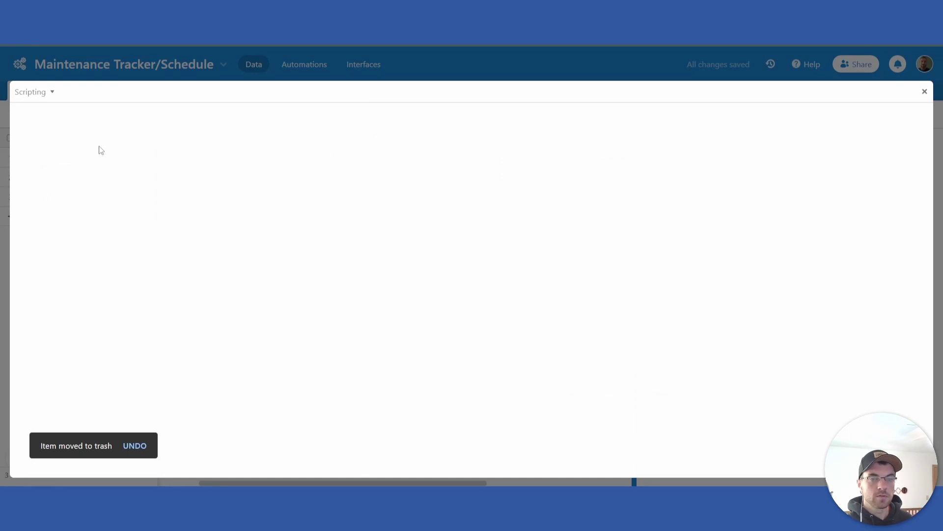
click(57, 120)
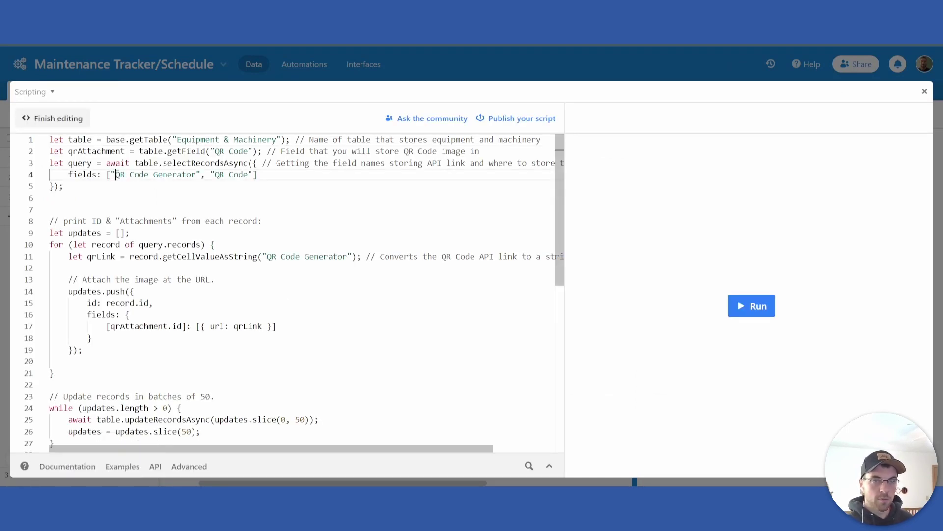
Check the QR Code Generator reference in the script, then exit the full-screen view
drag(116, 175, 192, 175)
drag(267, 256, 347, 256)
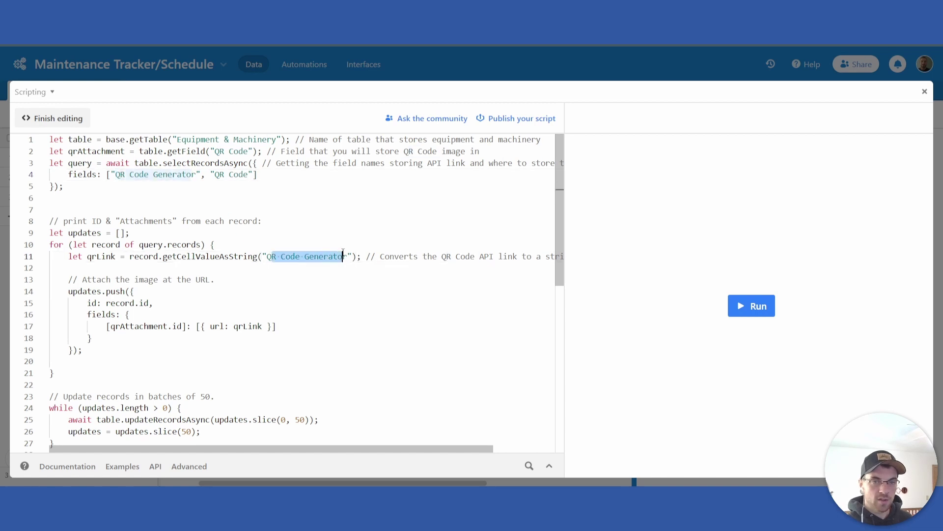
click(347, 230)
scroll(178, 207, down, 1)
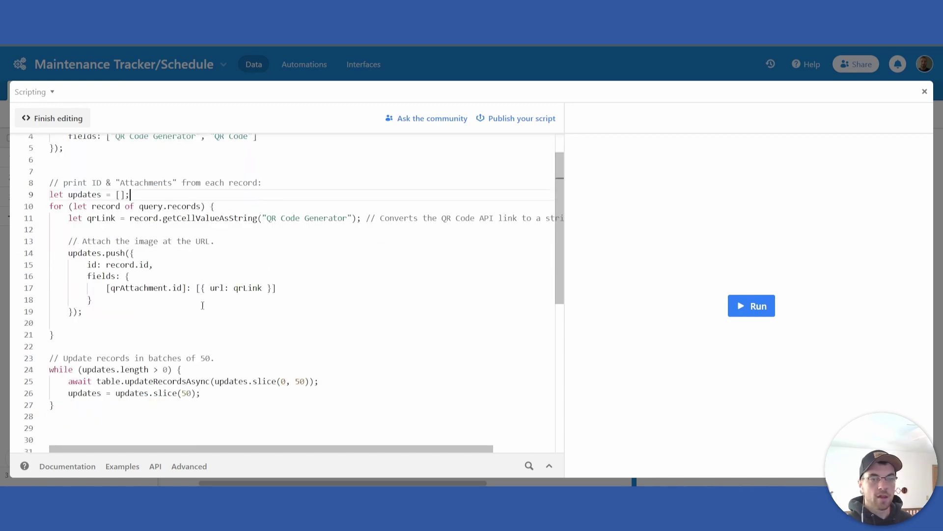
scroll(200, 308, up, 1)
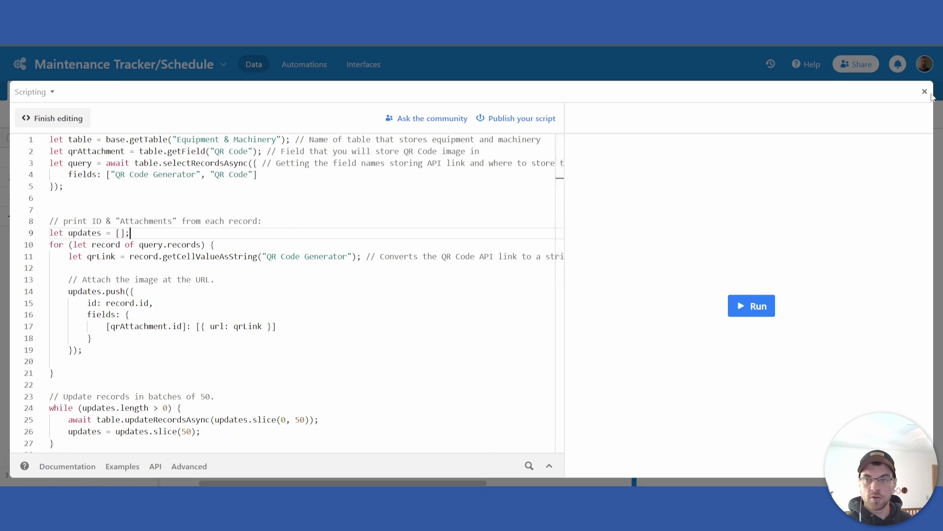
click(925, 92)
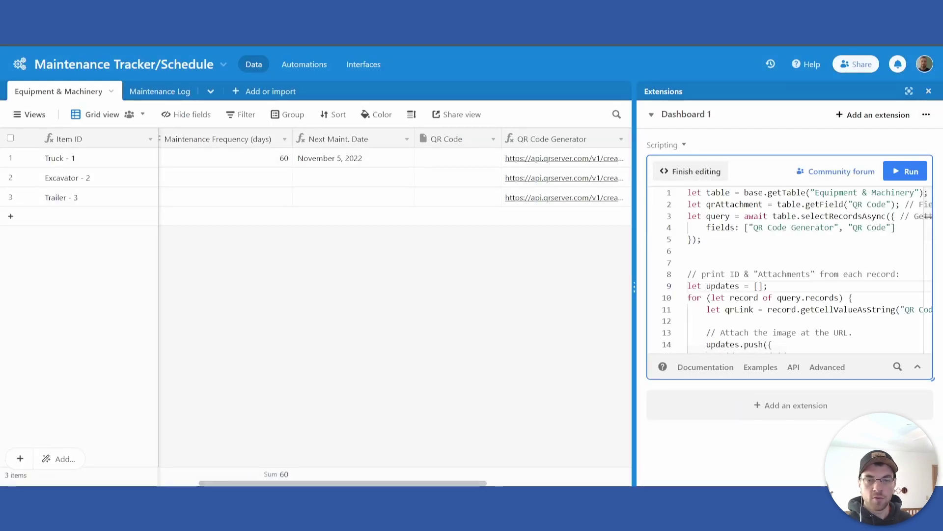
Run the script to attach QR code images to all three records, then close the Extensions panel
drag(455, 483, 530, 483)
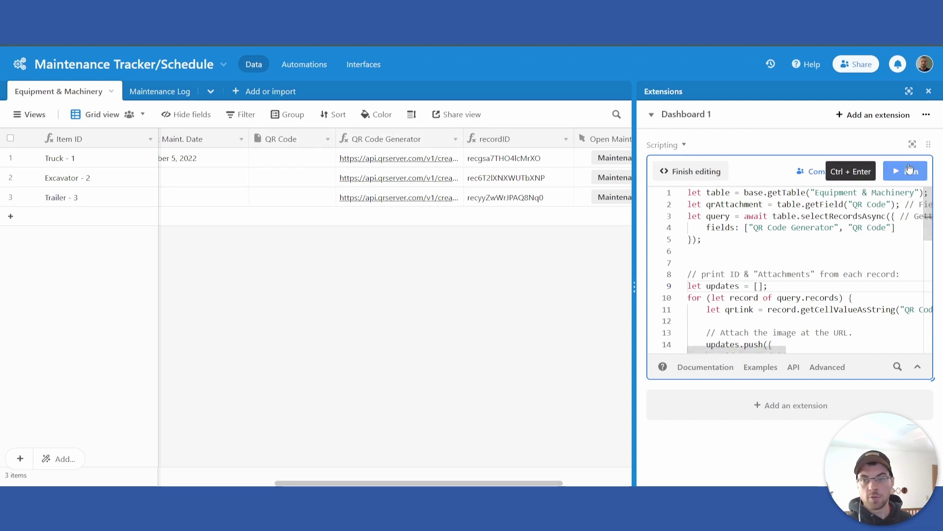
click(908, 173)
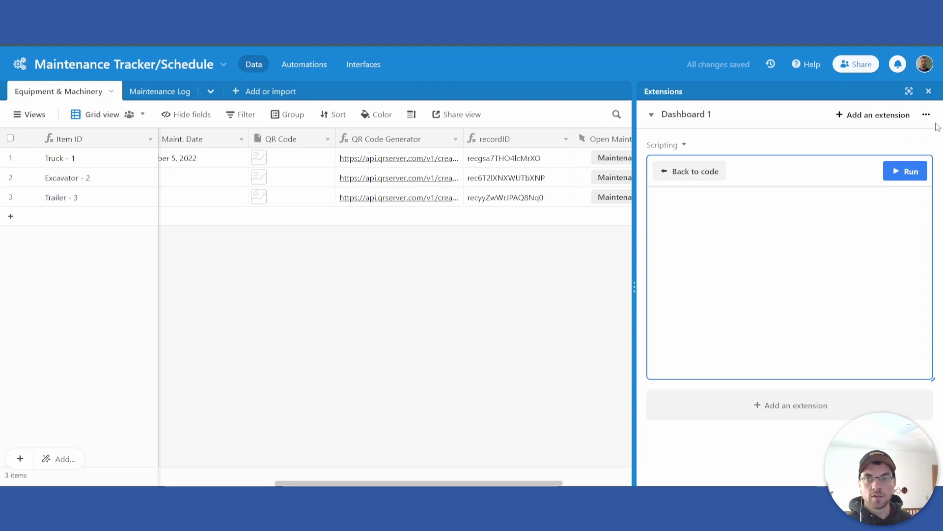
click(929, 91)
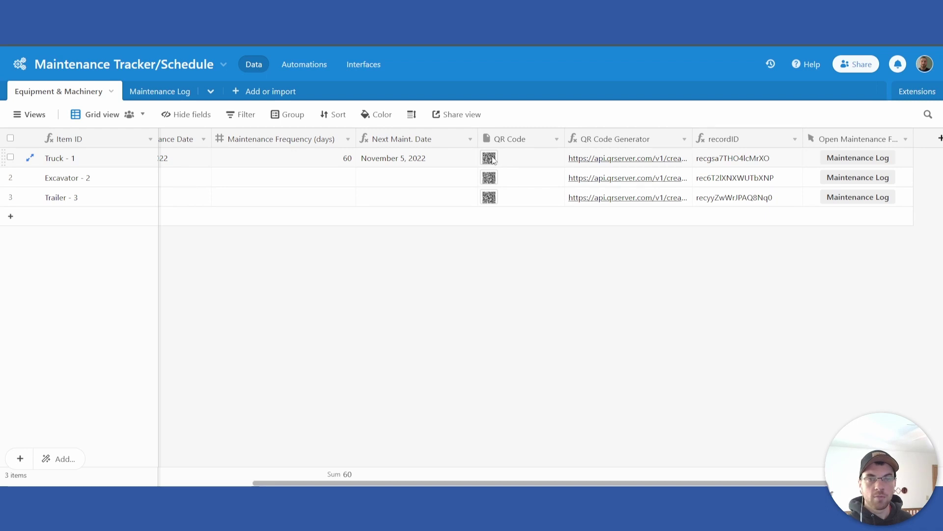
click(494, 167)
click(492, 161)
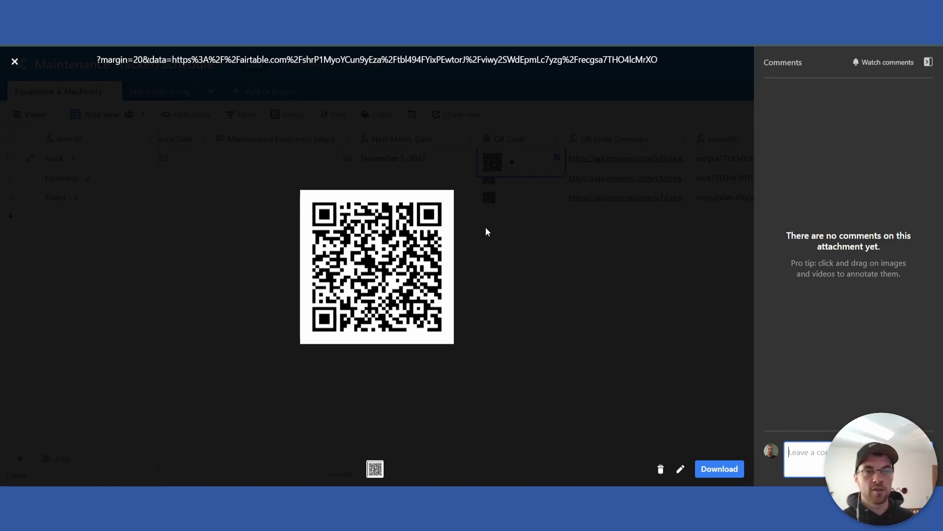
click(14, 62)
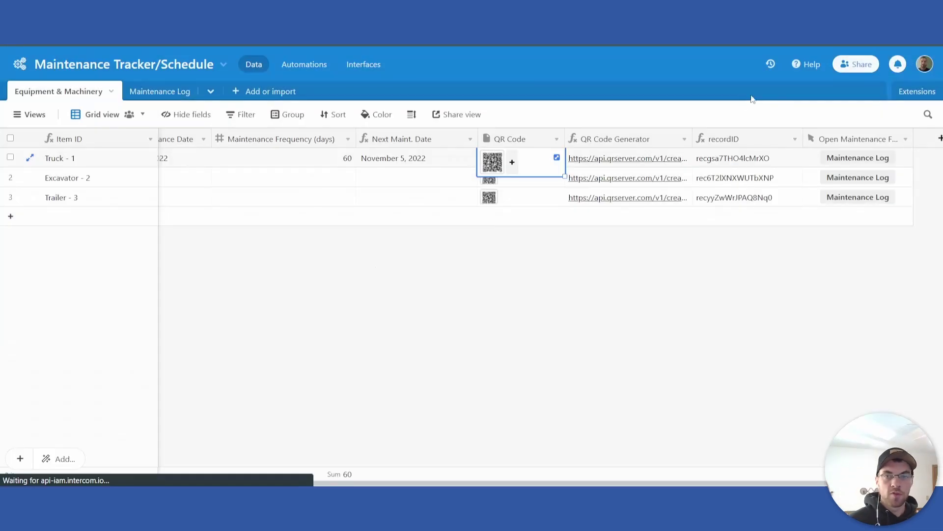
Deselect the Truck QR Code cell and scroll the grid sideways to review the records
click(608, 343)
drag(503, 482, 253, 475)
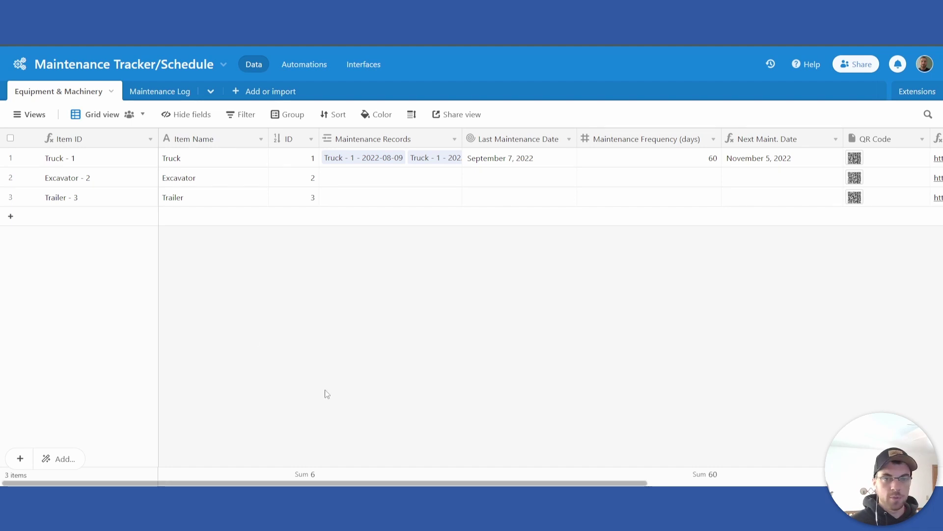
drag(420, 481, 785, 482)
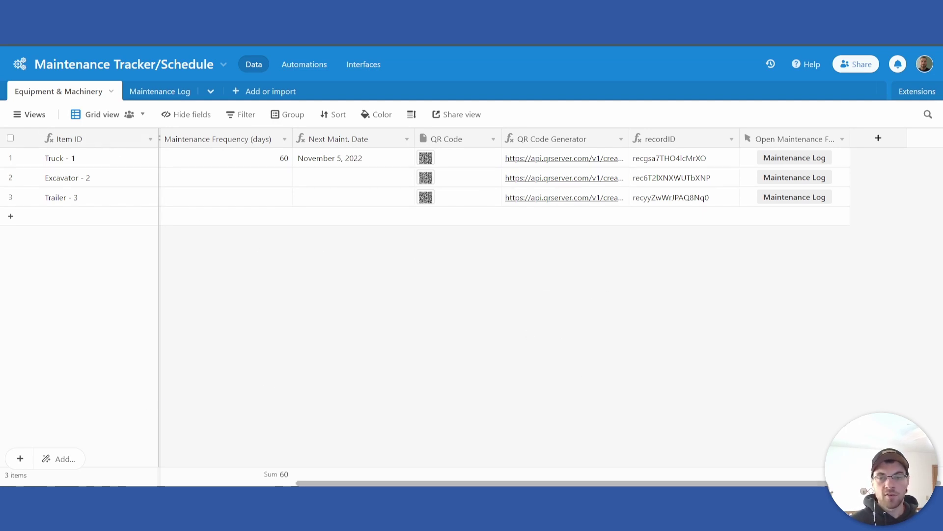
scroll(282, 267, left, 10)
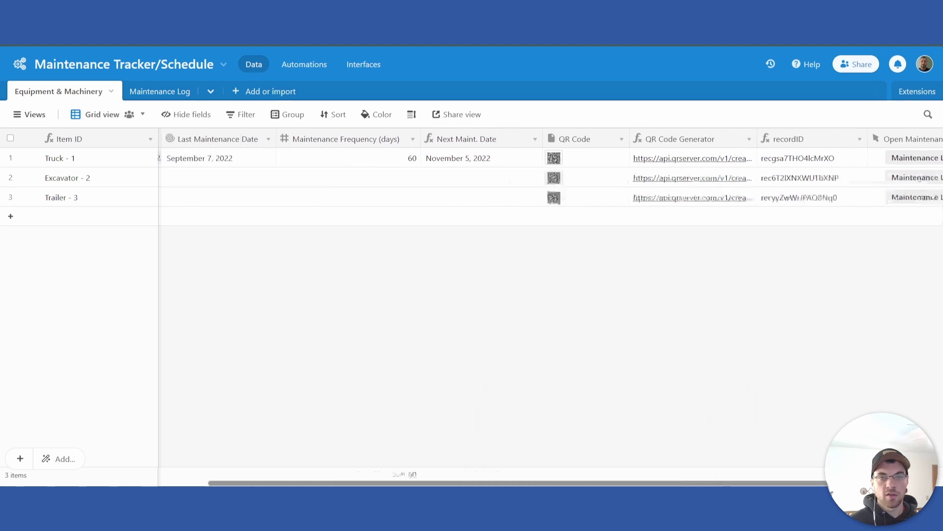
Switch to the base's Automations page, briefly returning to the Equipment & Machinery table
click(294, 66)
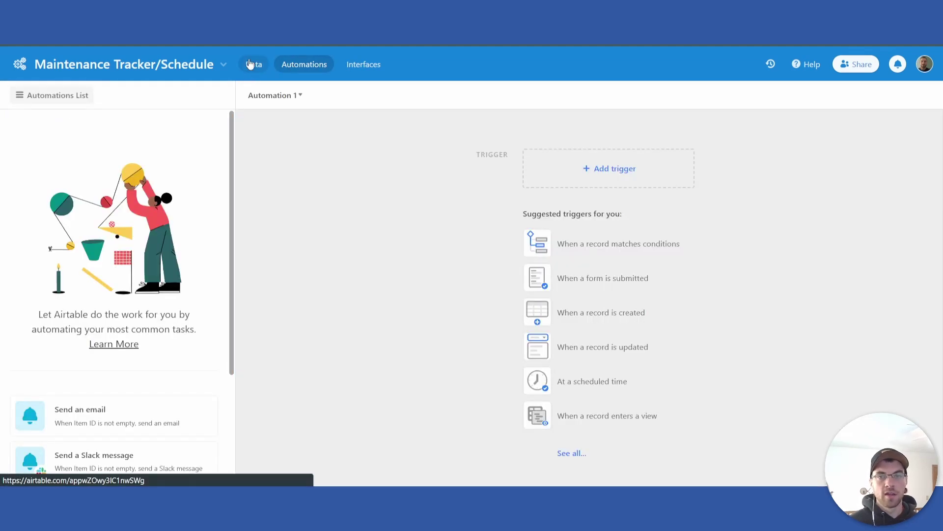
click(250, 65)
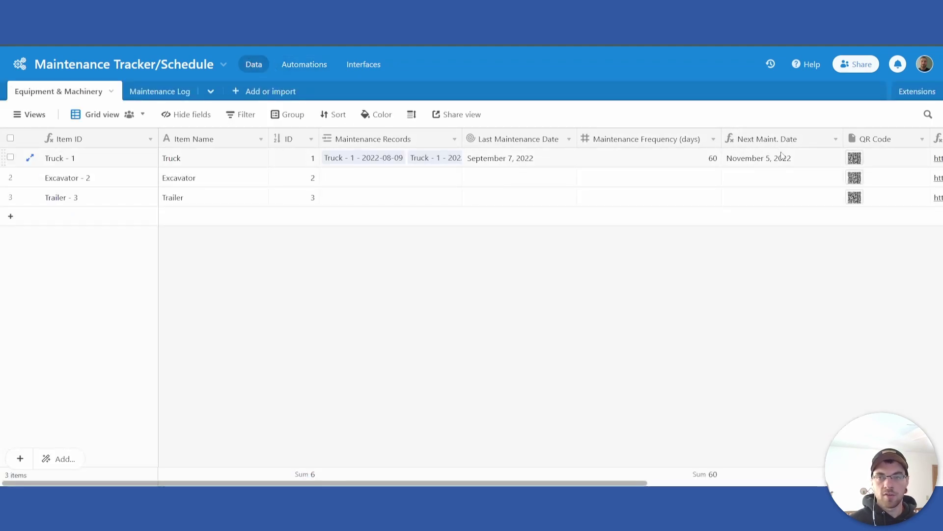
click(297, 64)
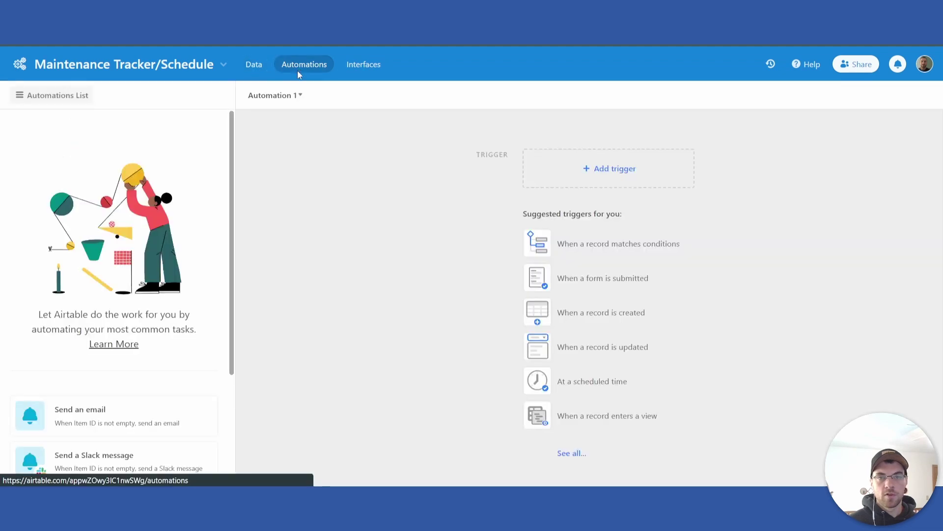
Add a 'When record matches conditions' trigger on the Equipment & Machinery table
click(586, 172)
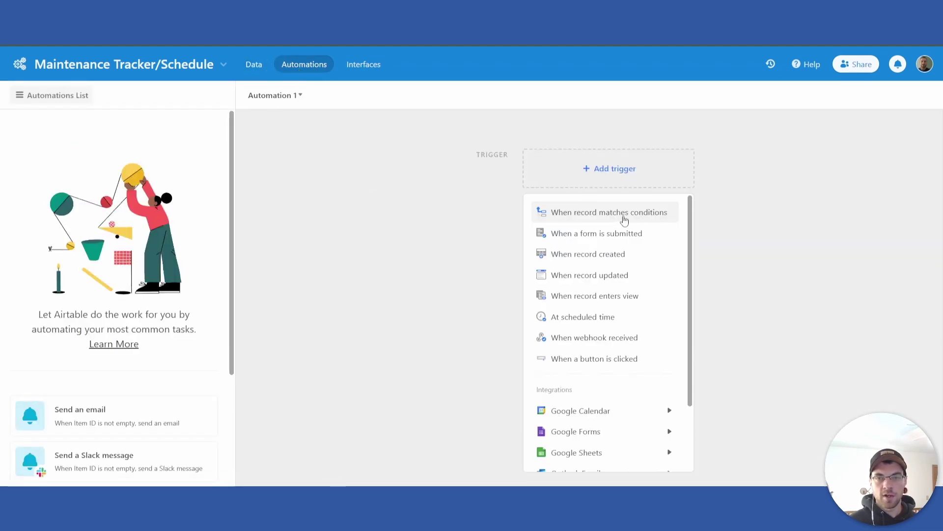
click(622, 216)
click(746, 294)
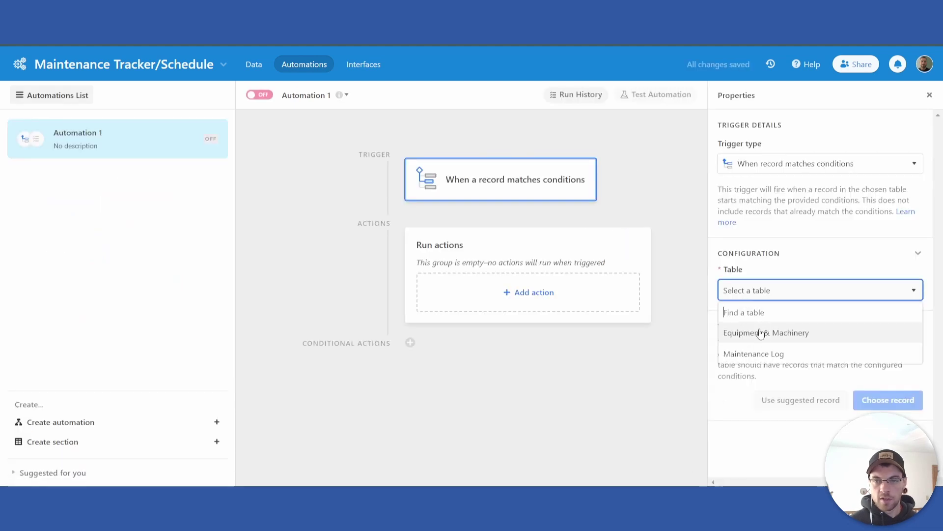
click(770, 339)
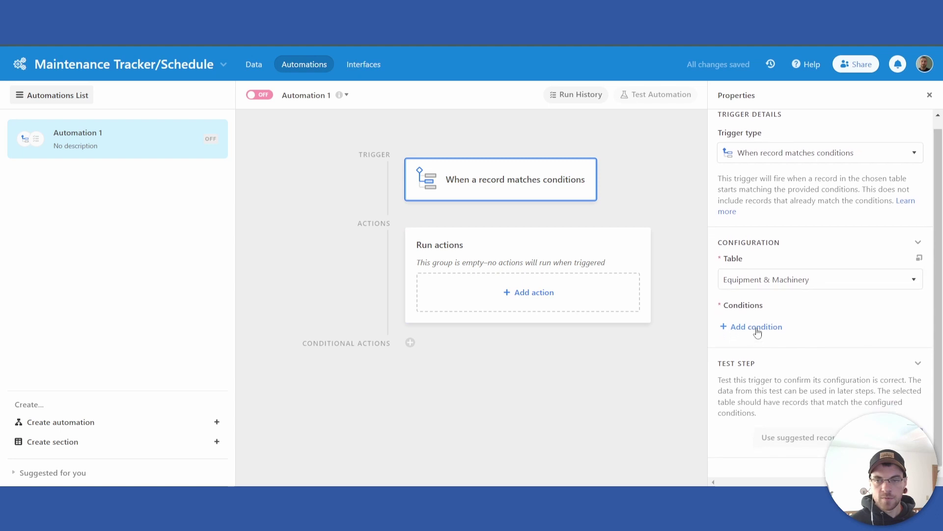
Add the condition Next Maint. Date is within the next 7 days, then start choosing a test record
click(759, 327)
click(780, 328)
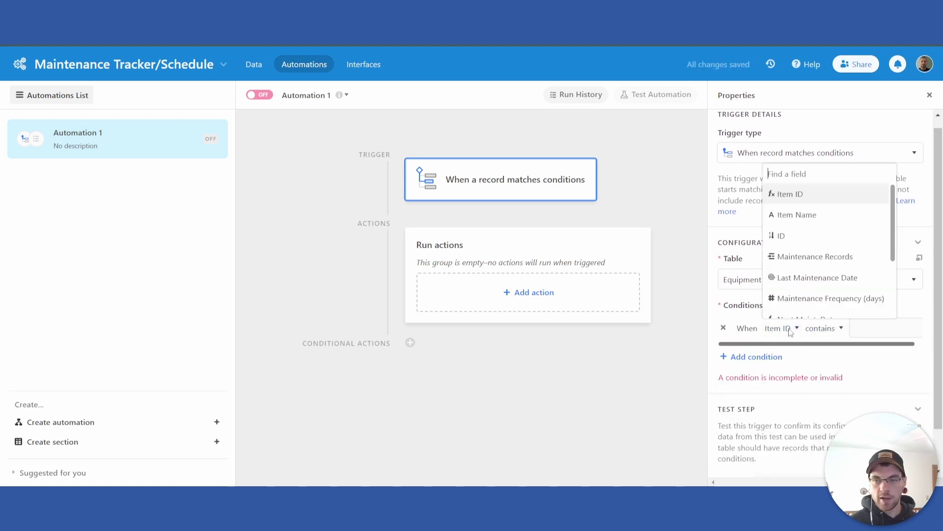
scroll(777, 248, down, 2)
click(799, 222)
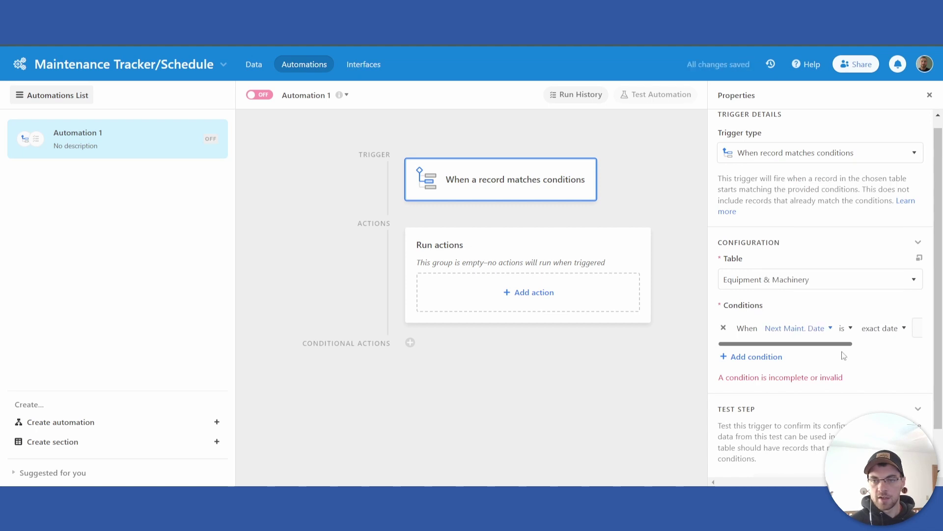
click(826, 329)
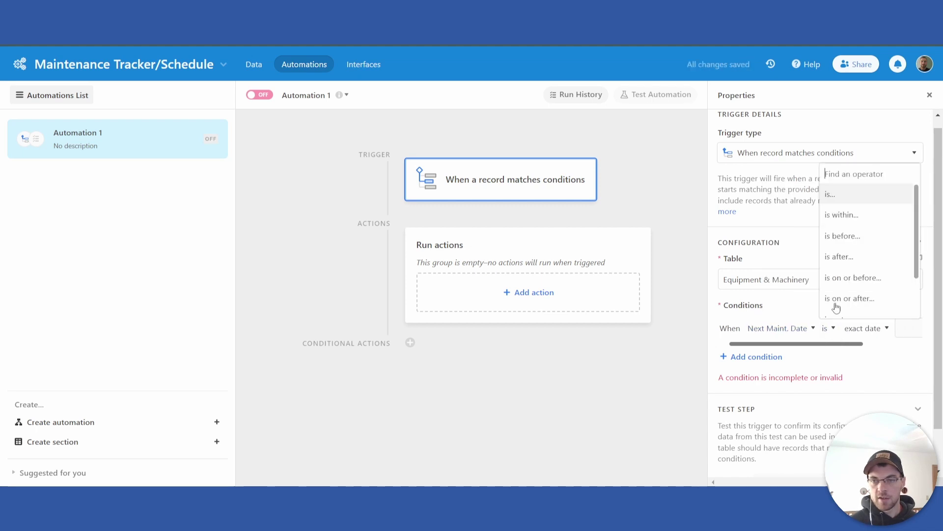
click(839, 216)
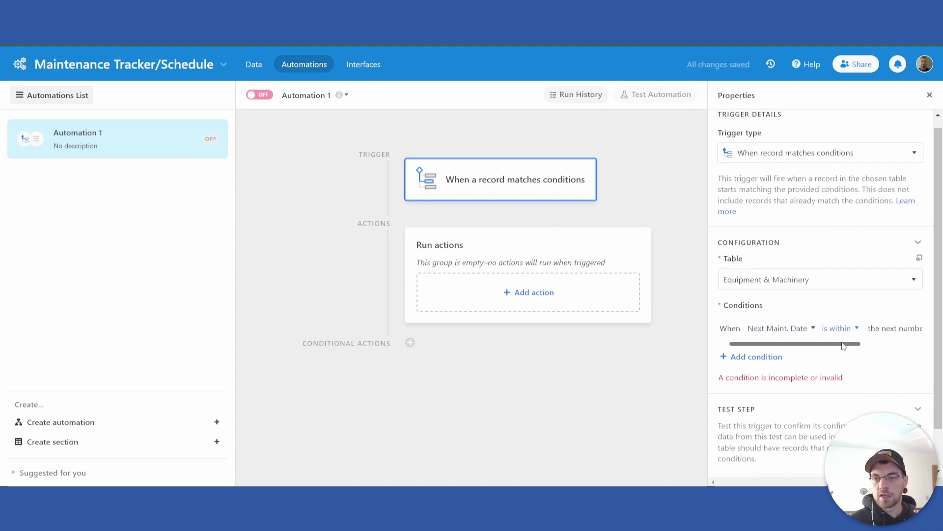
scroll(843, 344, right, 3)
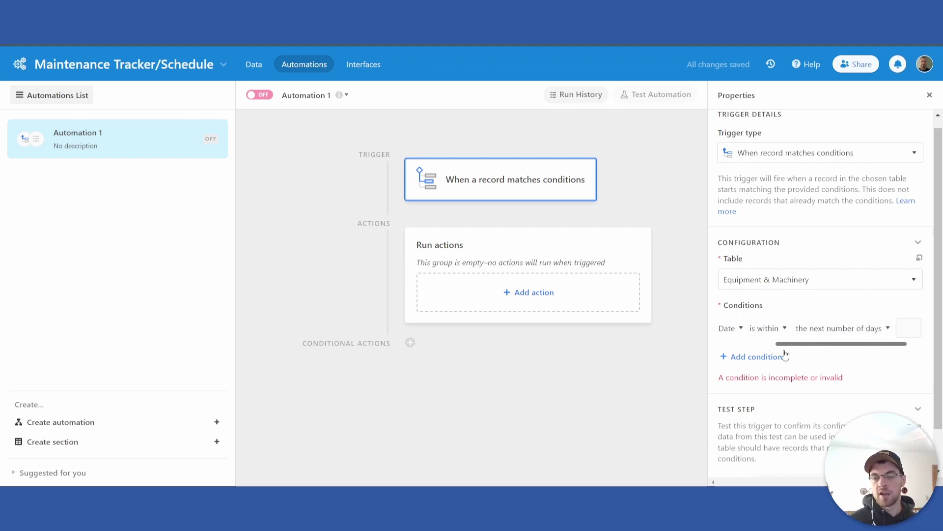
scroll(800, 353, right, 2)
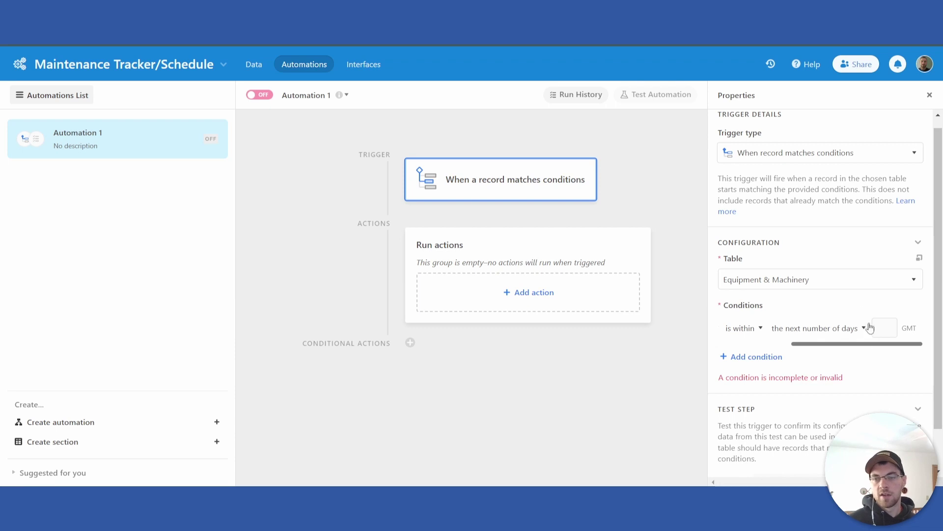
click(879, 331)
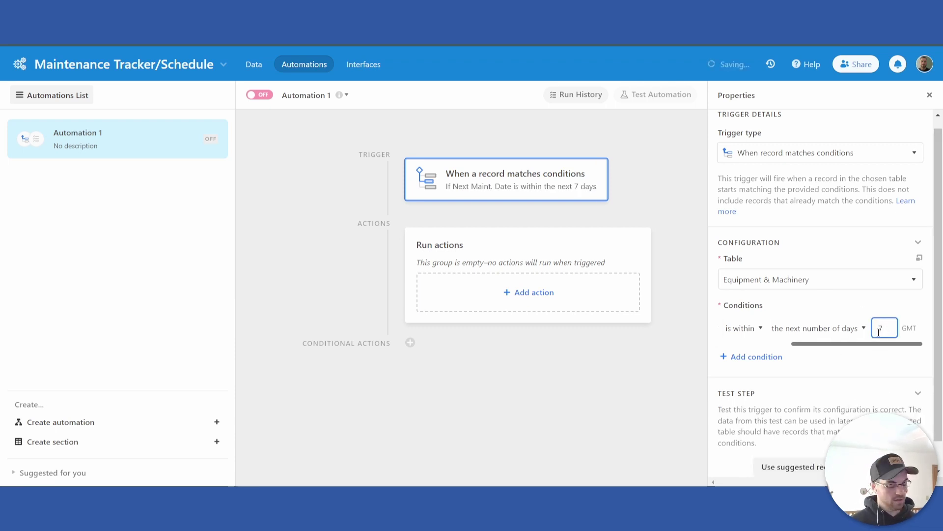
click(846, 390)
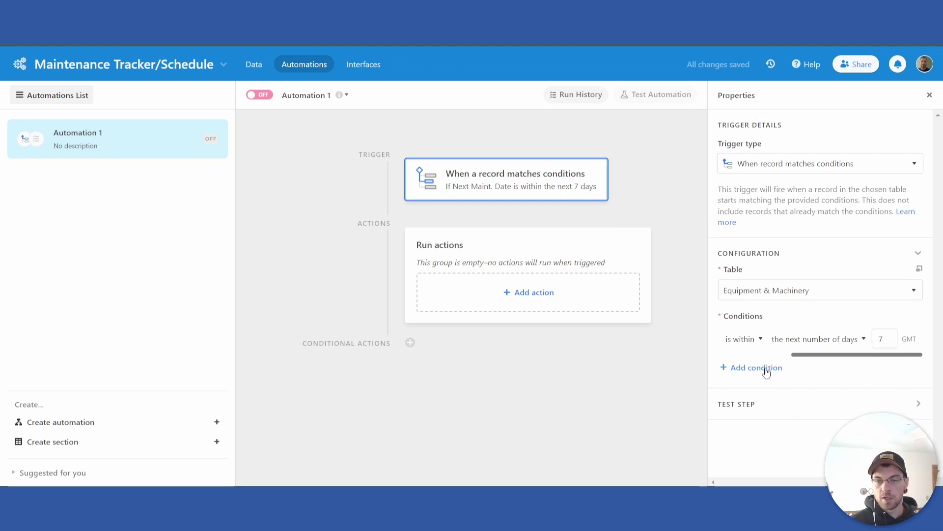
click(801, 403)
click(880, 437)
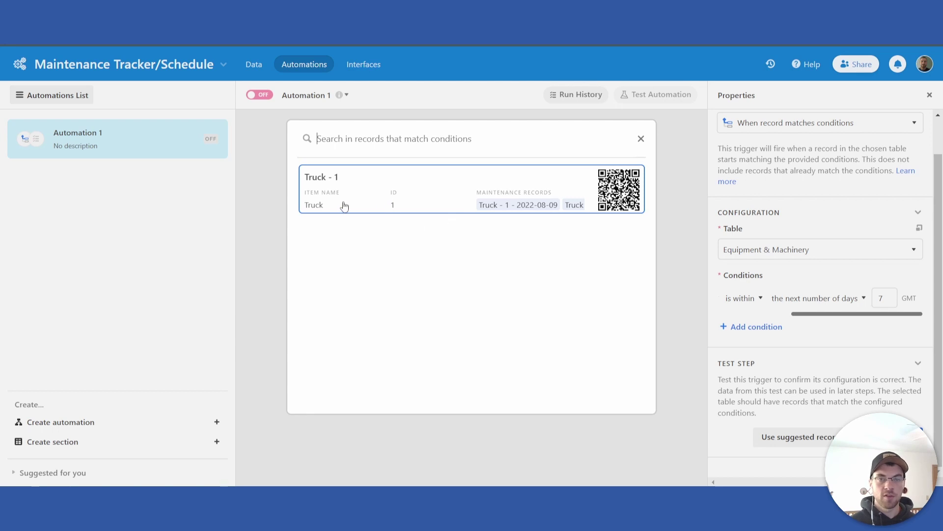
Test the trigger with Truck - 1 and add a Send email action
click(424, 192)
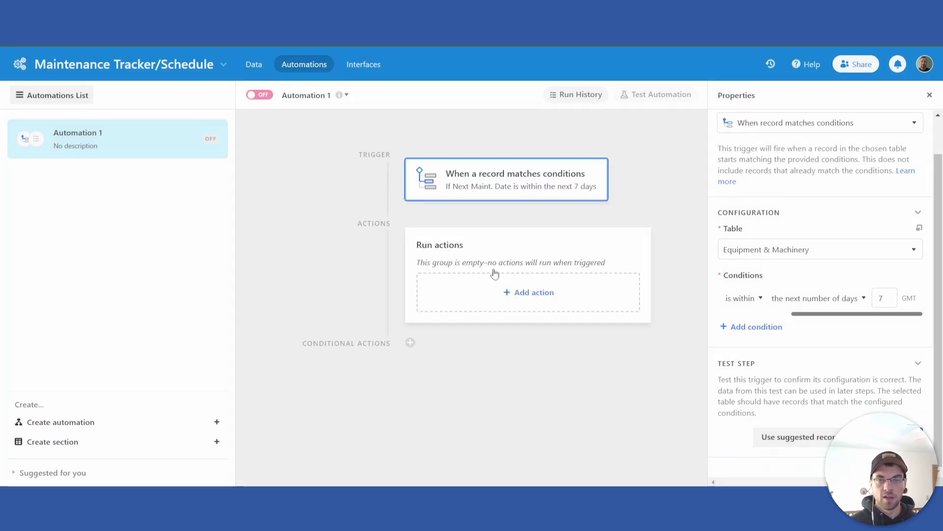
click(543, 297)
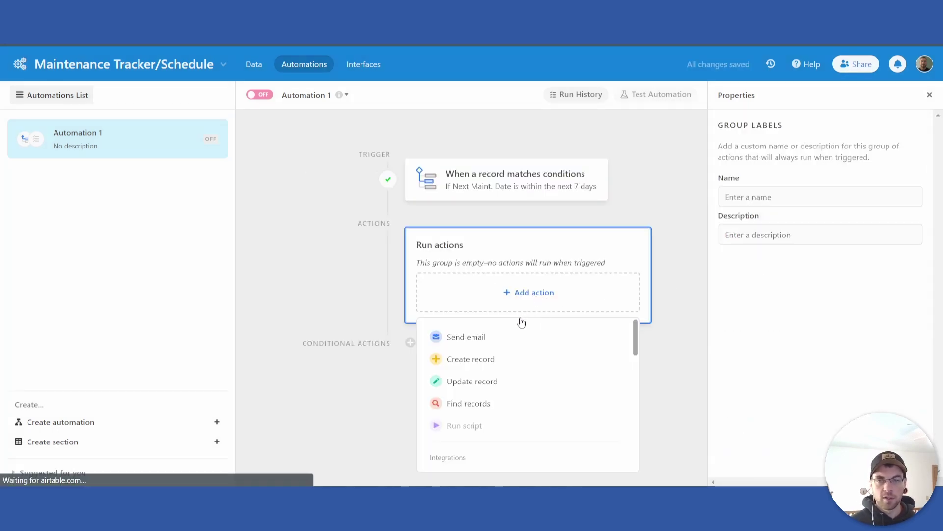
key(Return)
scroll(730, 285, down, 5)
Go through the email's recipient, subject and message, choosing to insert the whole record as a grid
click(761, 161)
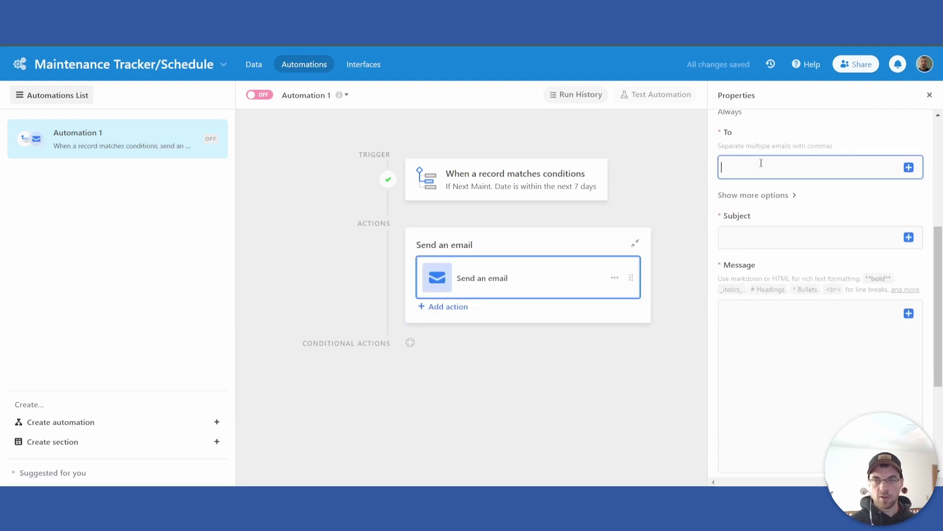
click(728, 235)
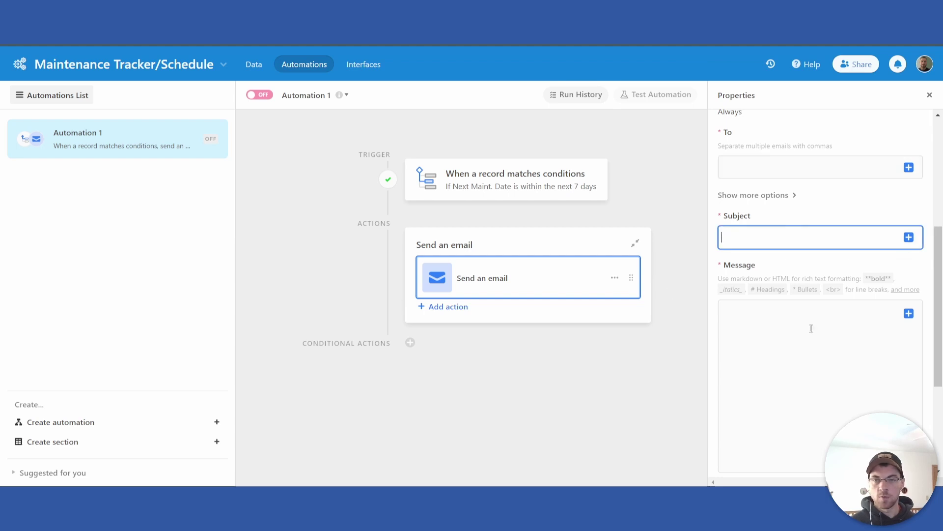
click(735, 313)
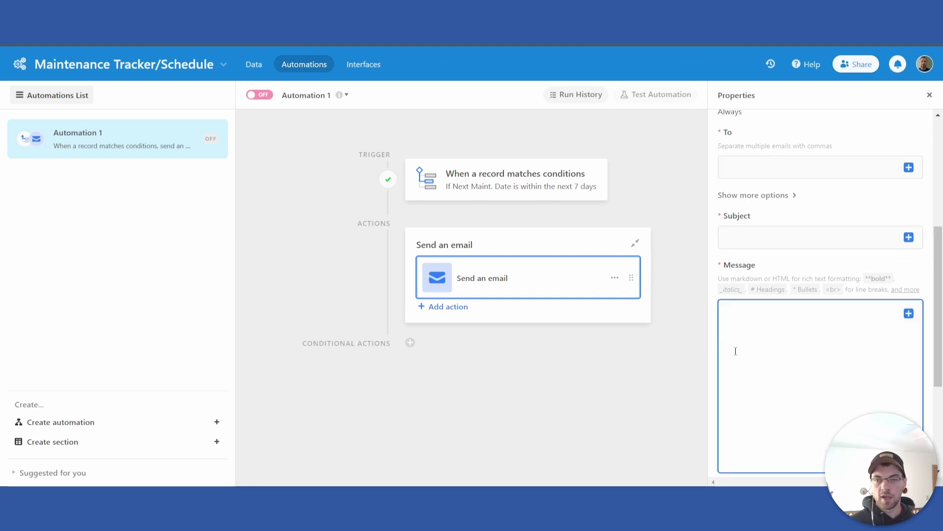
click(909, 314)
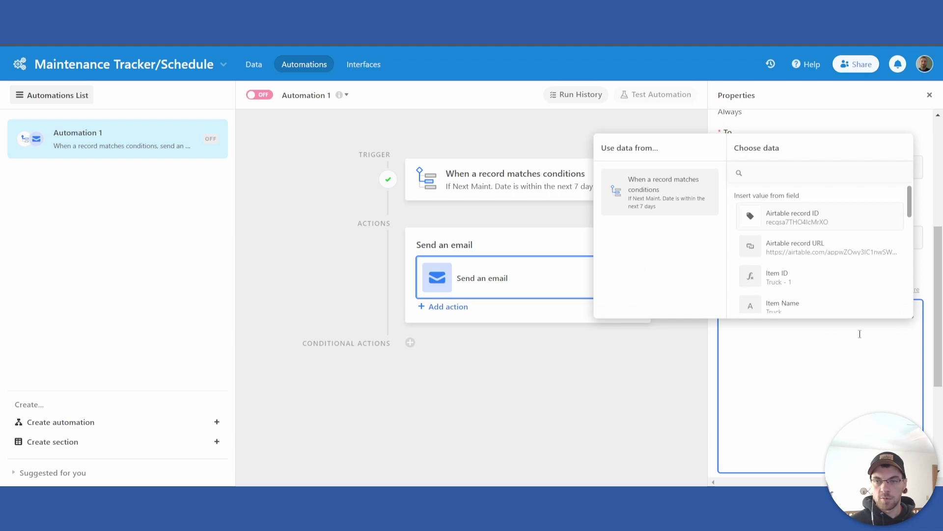
scroll(767, 246, down, 10)
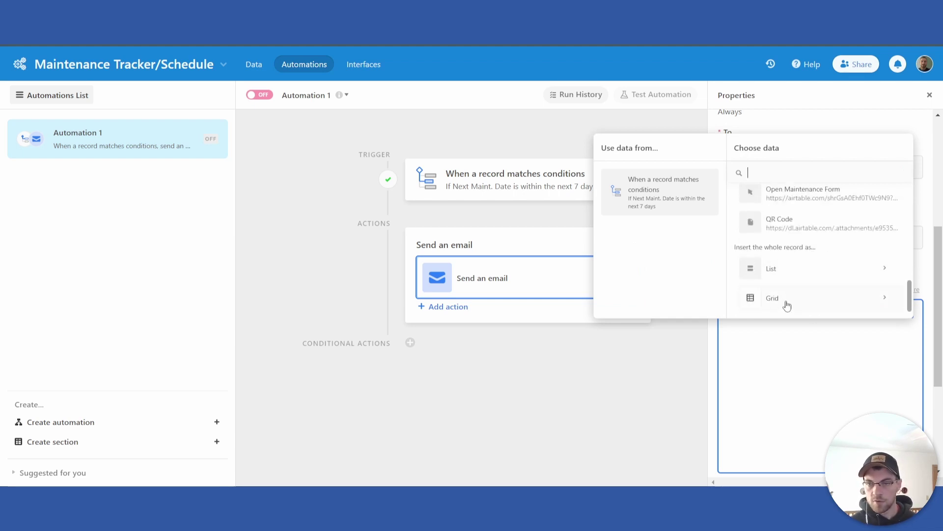
click(782, 301)
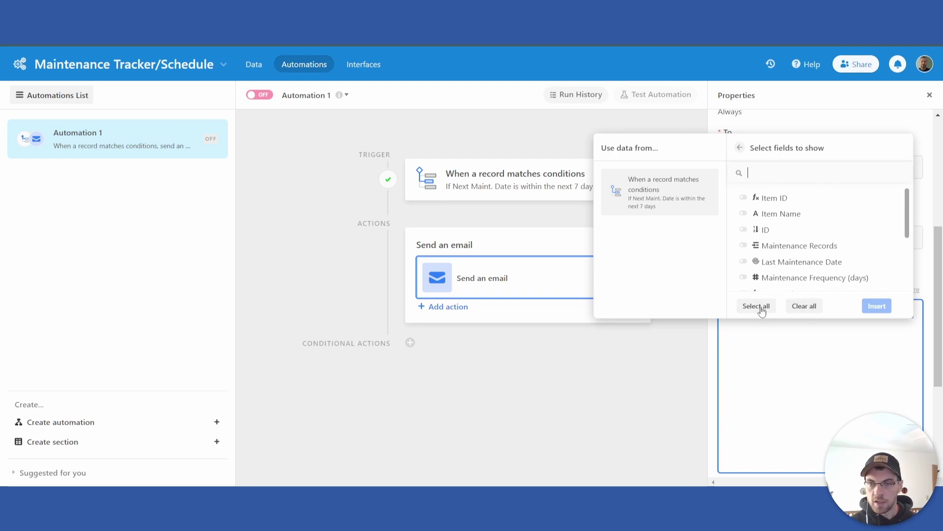
Pick the fields for the record grid and insert it into the email message
scroll(757, 204, down, 2)
scroll(742, 202, up, 2)
click(743, 198)
scroll(754, 227, down, 5)
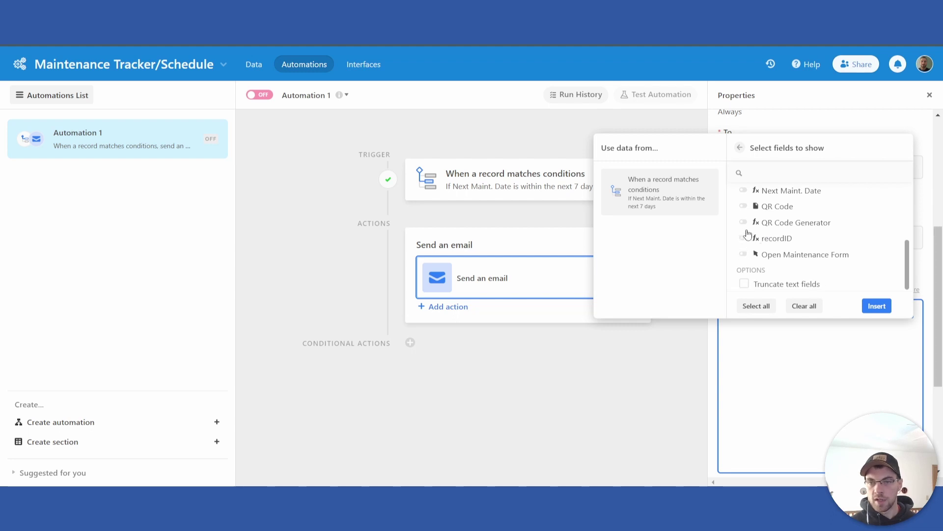
click(877, 306)
scroll(831, 363, down, 4)
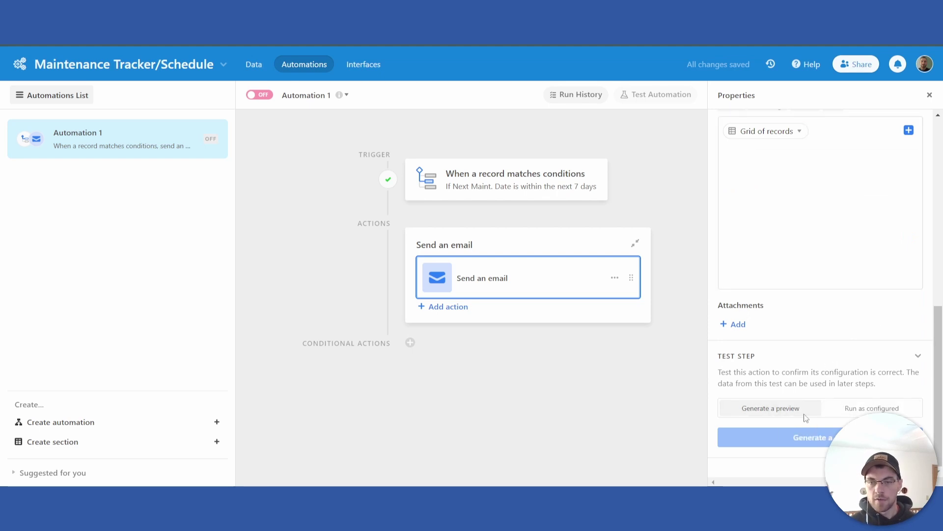
scroll(768, 278, up, 3)
scroll(768, 277, up, 4)
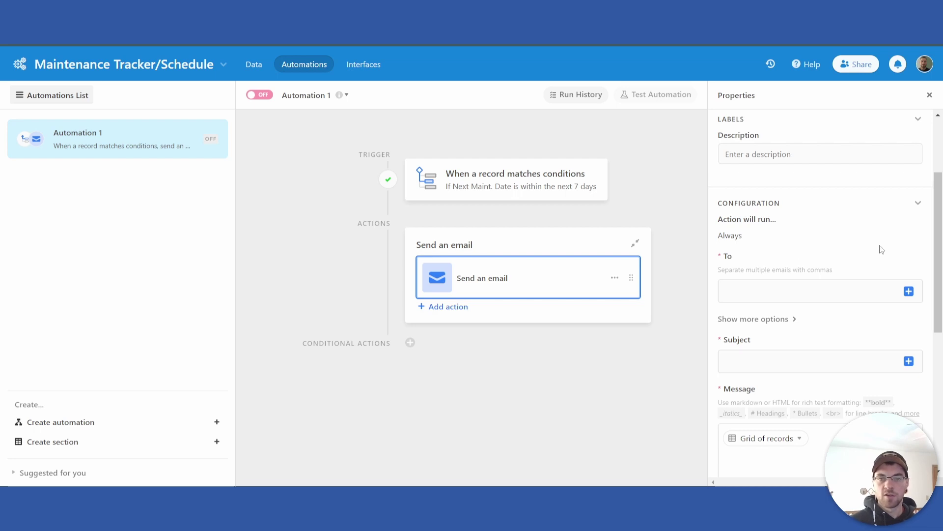
scroll(879, 250, down, 1)
click(563, 191)
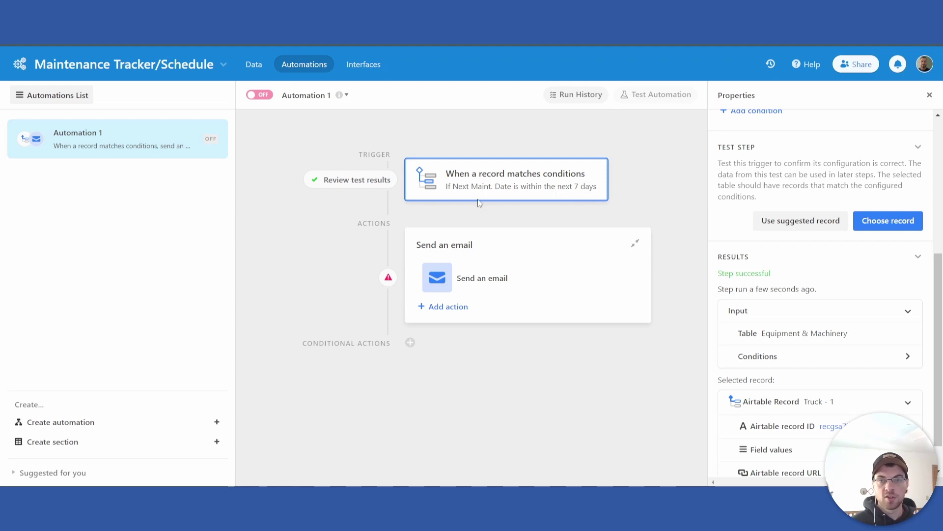
click(492, 280)
scroll(779, 141, up, 5)
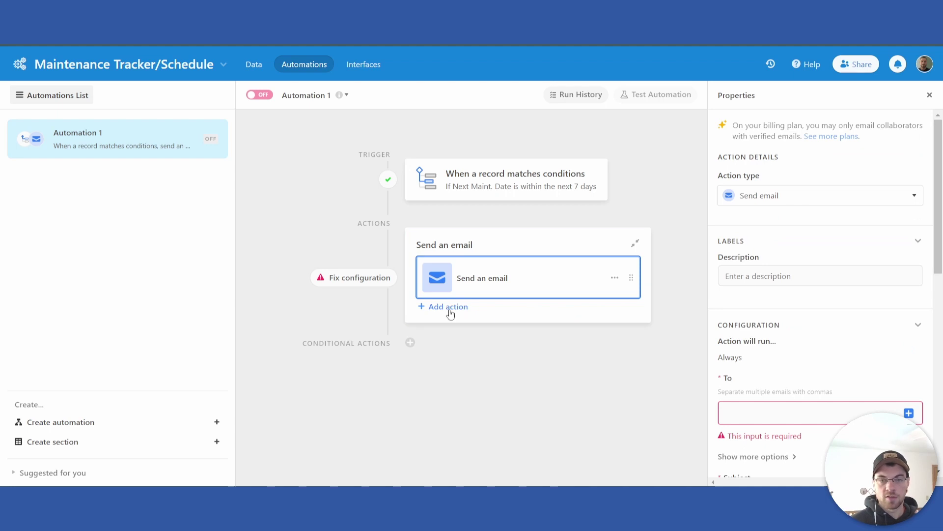
click(450, 307)
scroll(499, 354, down, 3)
scroll(501, 357, up, 1)
scroll(500, 358, up, 1)
mouse_move(480, 384)
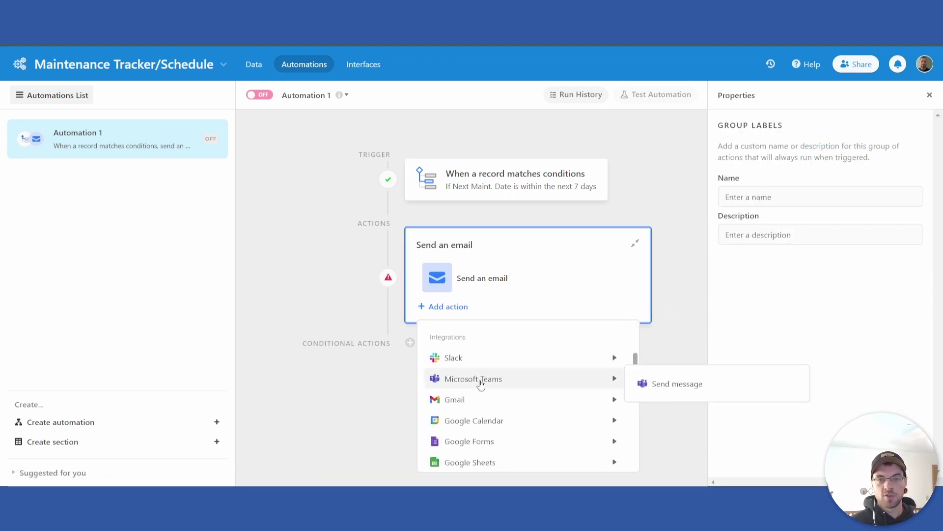
scroll(497, 363, down, 1)
mouse_move(499, 363)
scroll(498, 362, down, 4)
scroll(497, 364, up, 4)
click(346, 198)
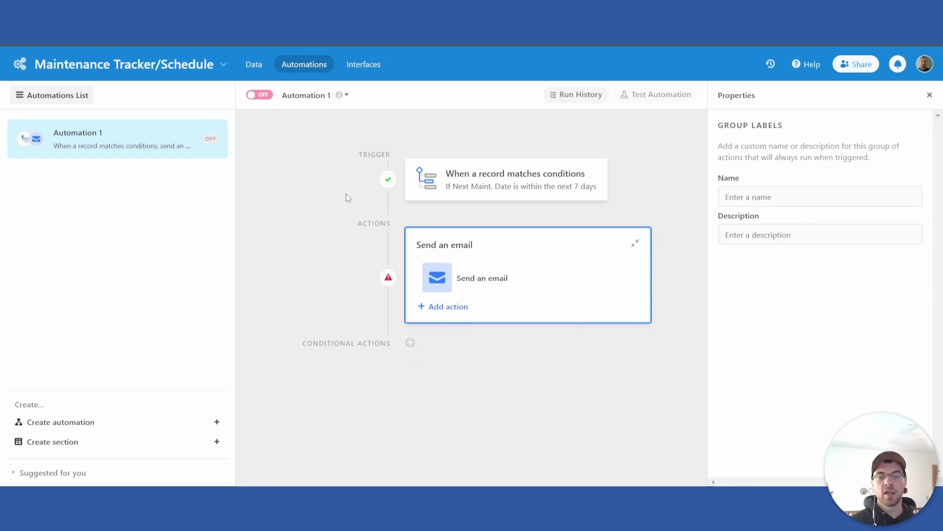